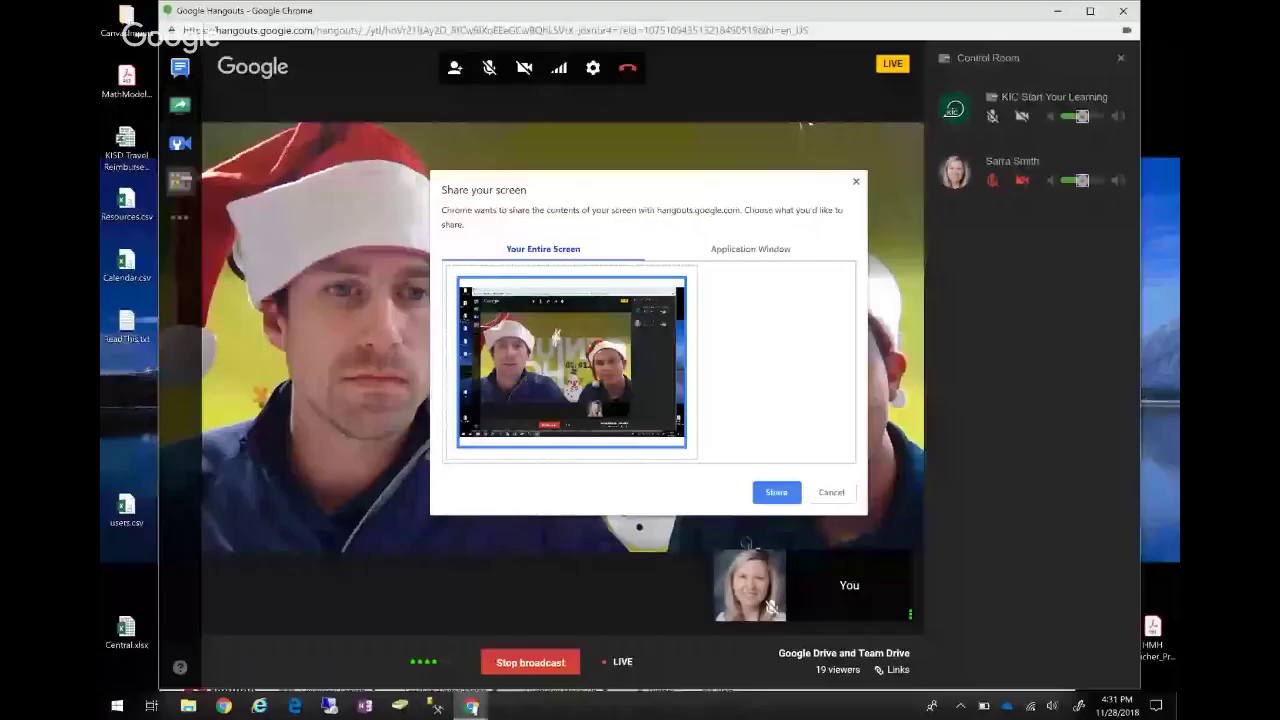
Confirm sharing Your Entire Screen with the Hangouts live broadcast.
click(771, 491)
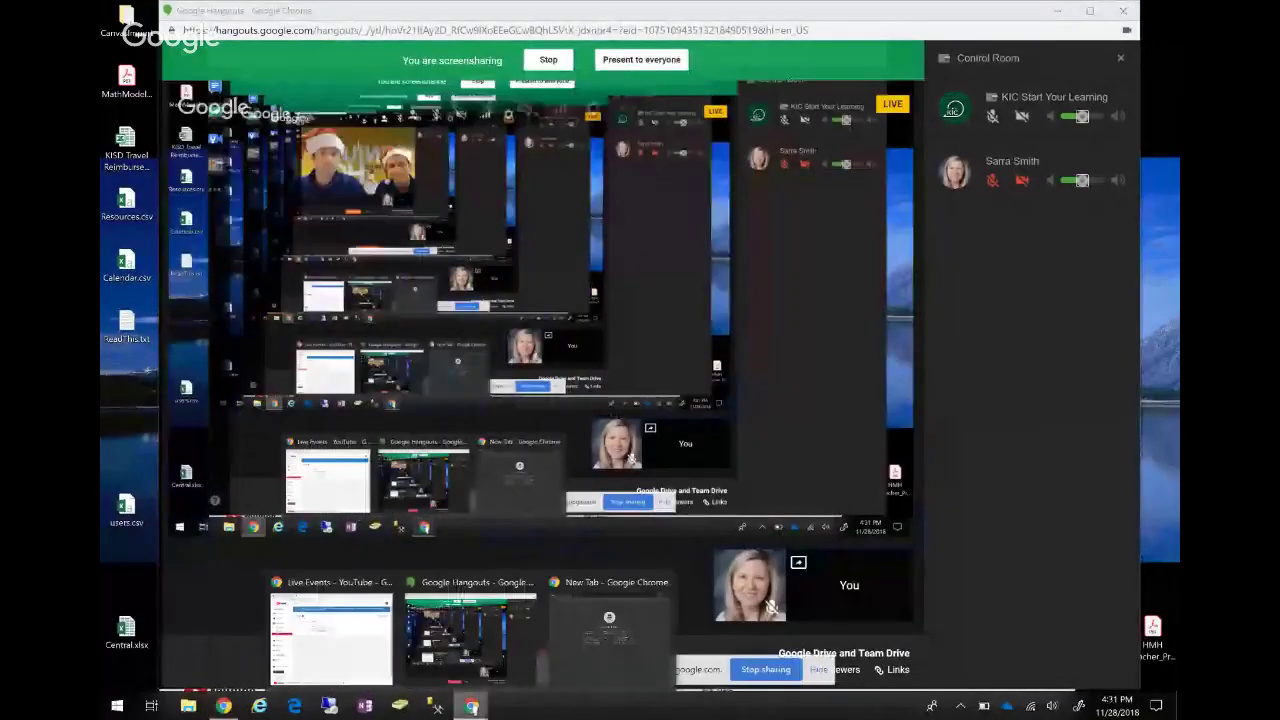
Load google.com in the incognito Chrome window to reach the sign-in page.
click(609, 630)
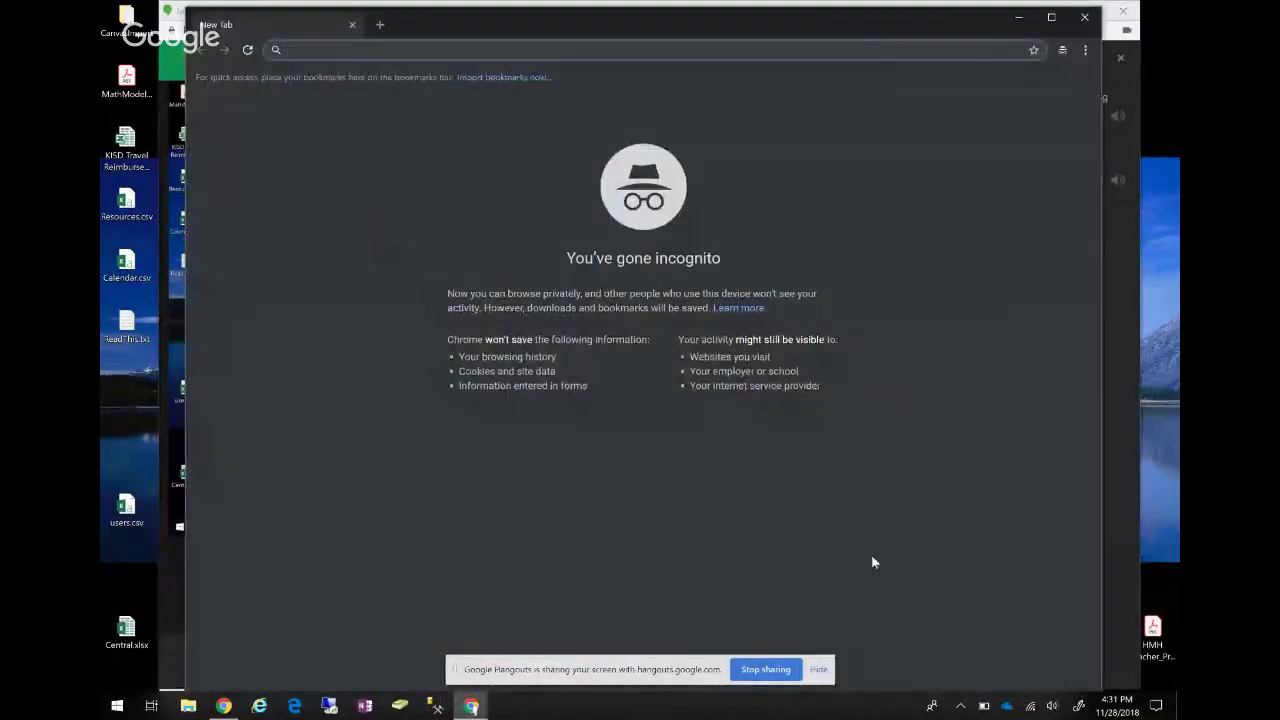
text(g)
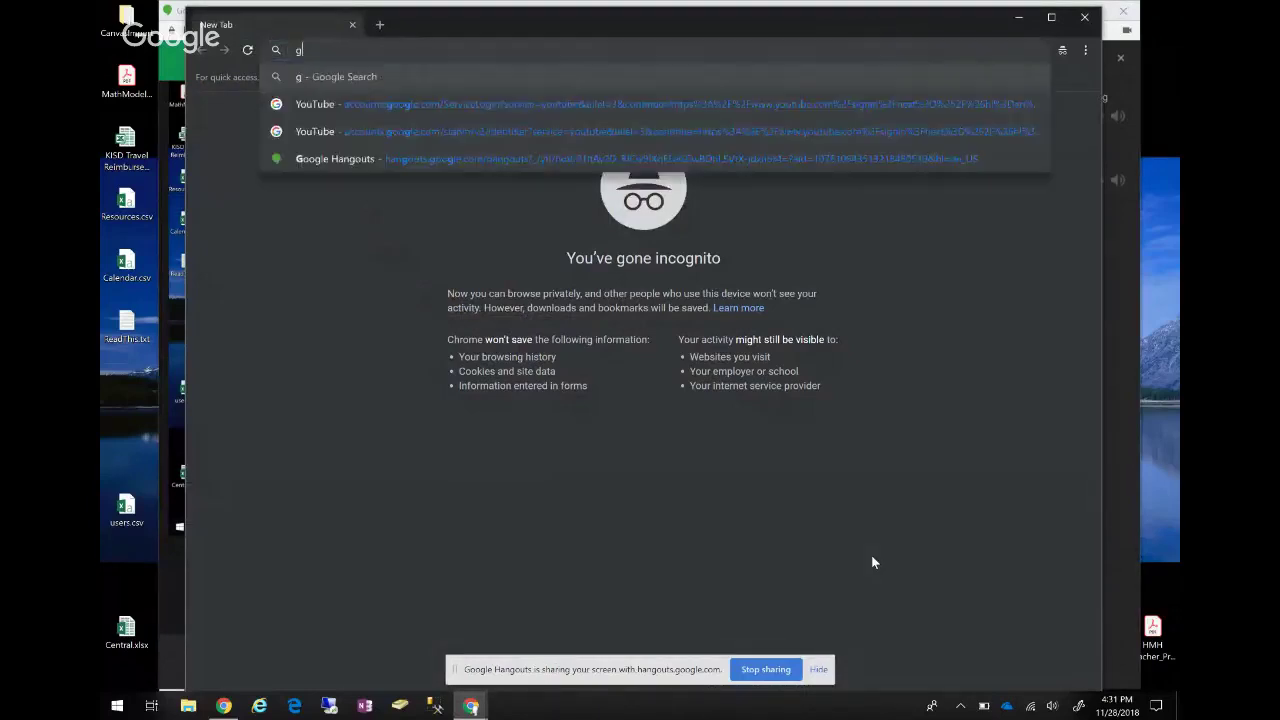
text(oogle.)
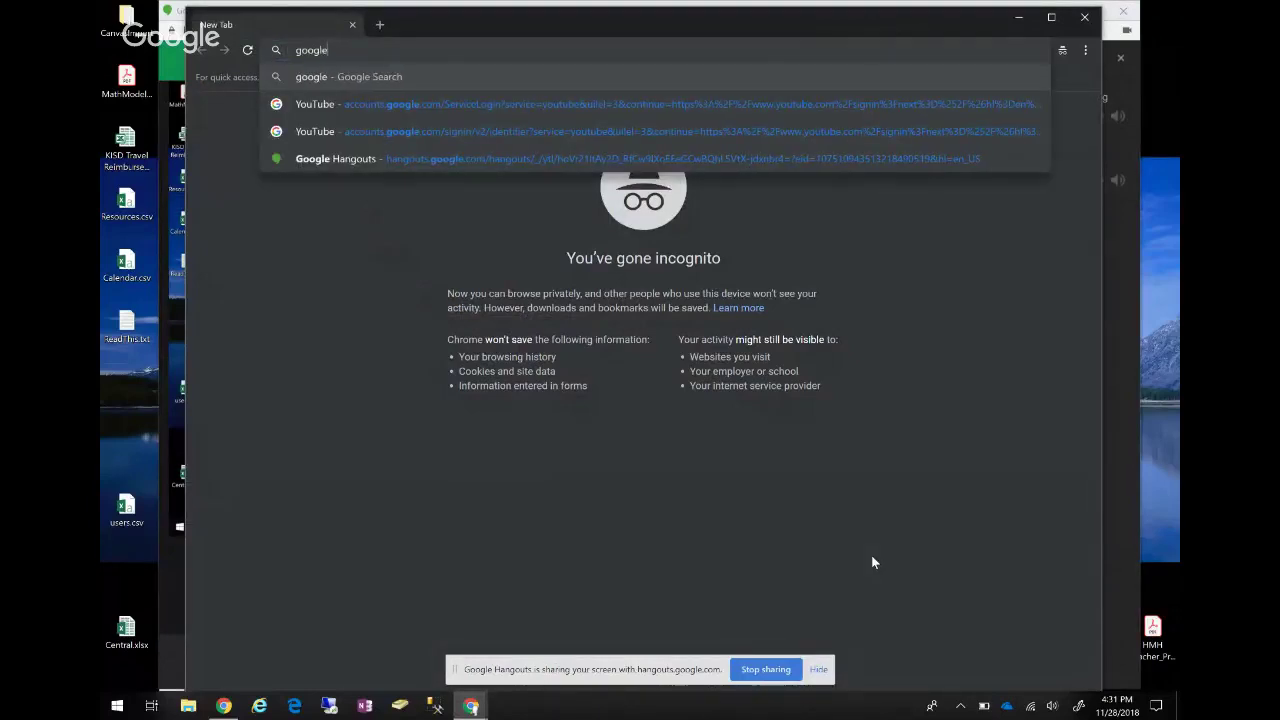
text(com)
key(Return)
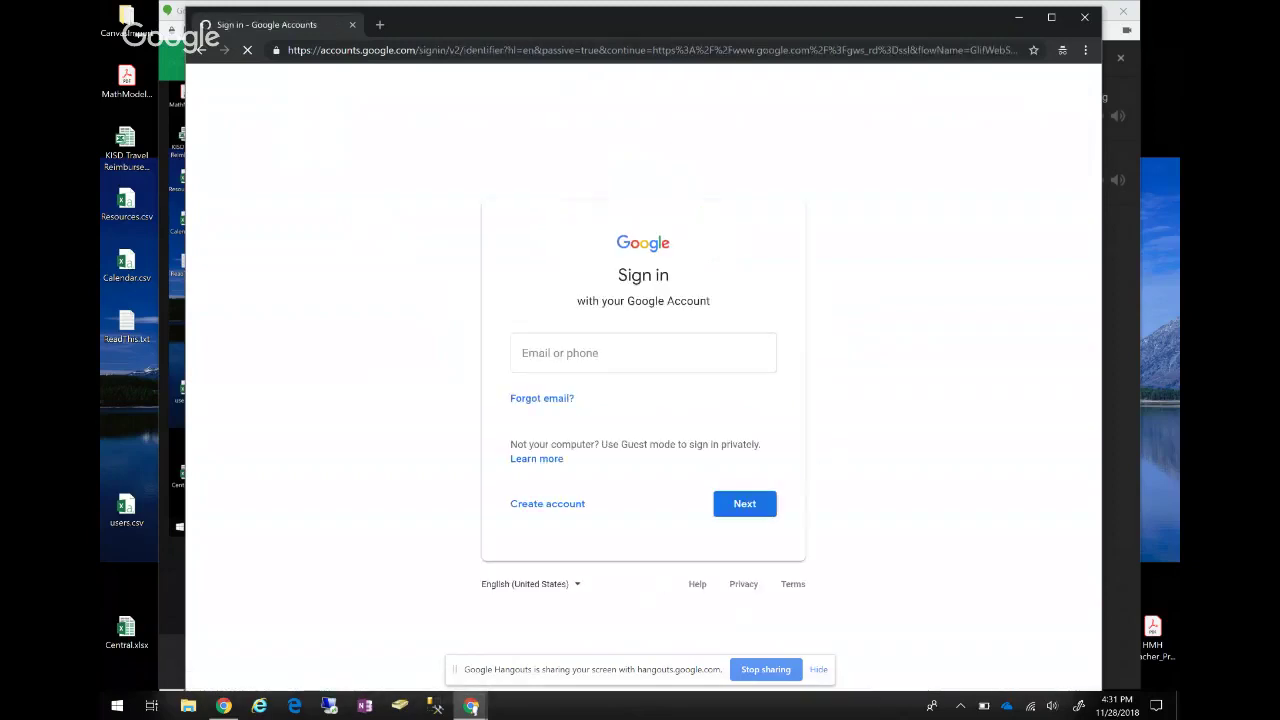
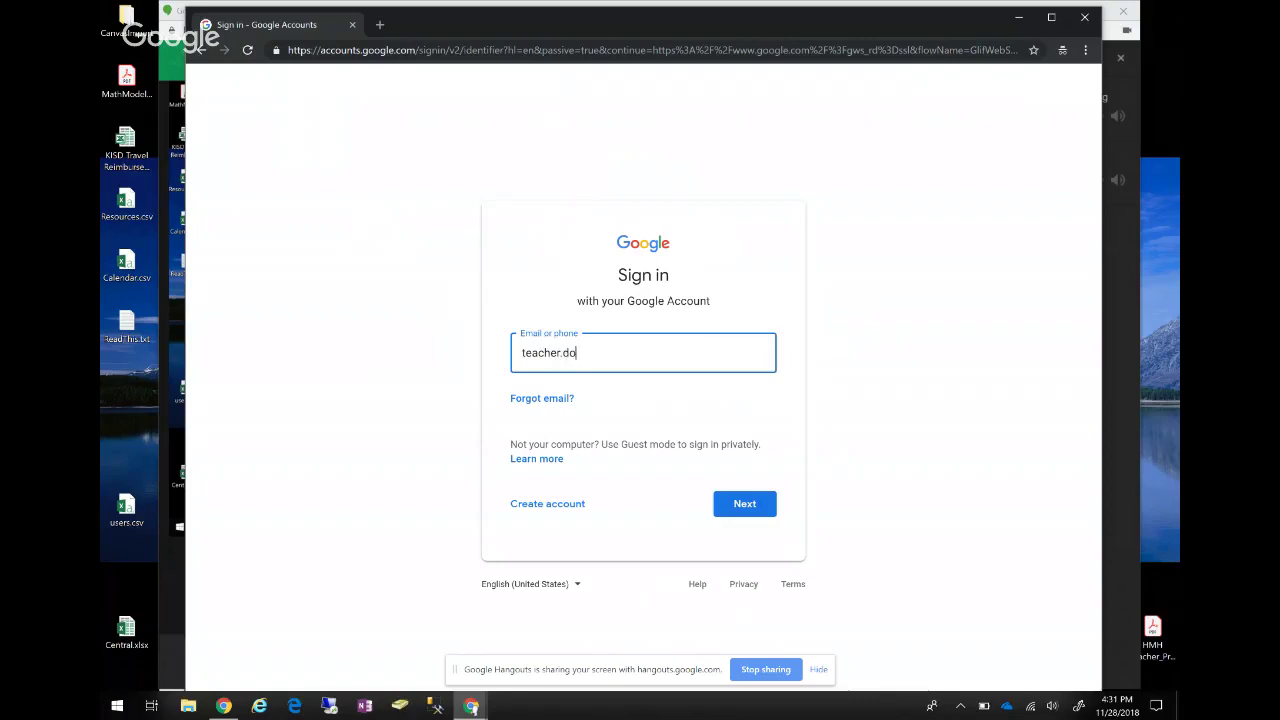
Sign in with the teacher account's e-mail and password, retrying after the wrong-password error.
key(Return)
text(********)
key(Return)
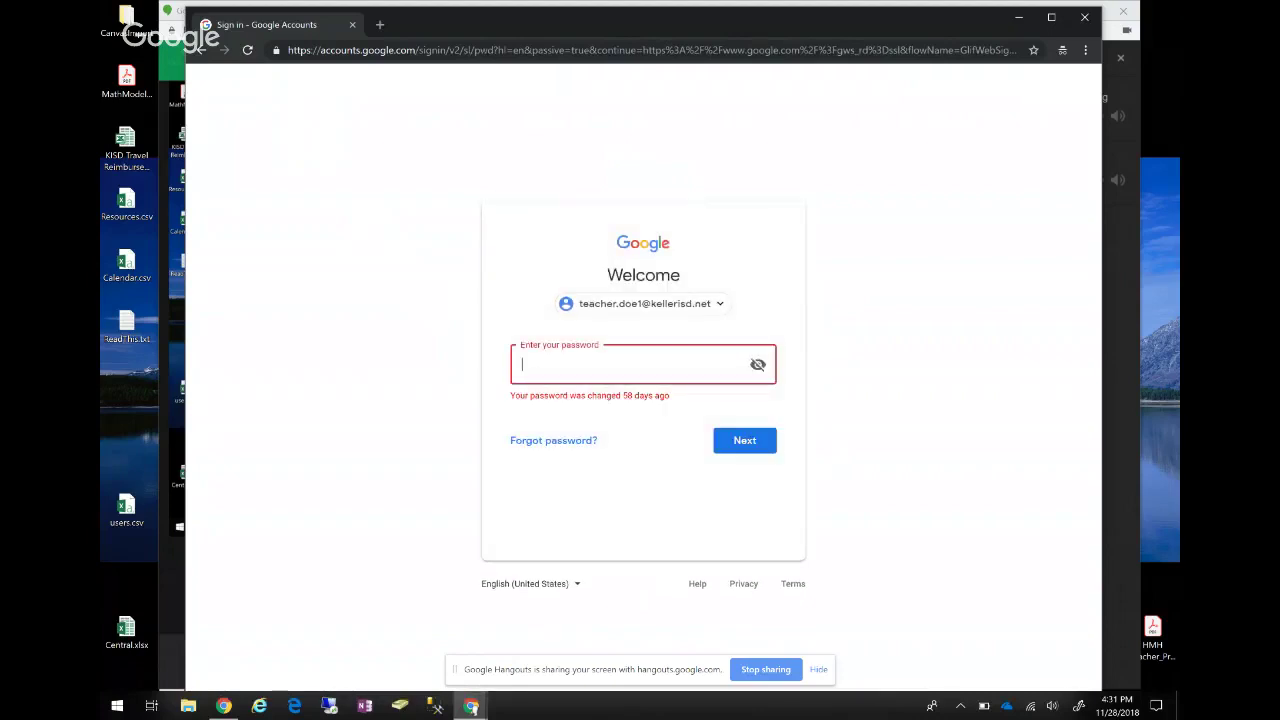
text(*********)
key(Return)
text(******)
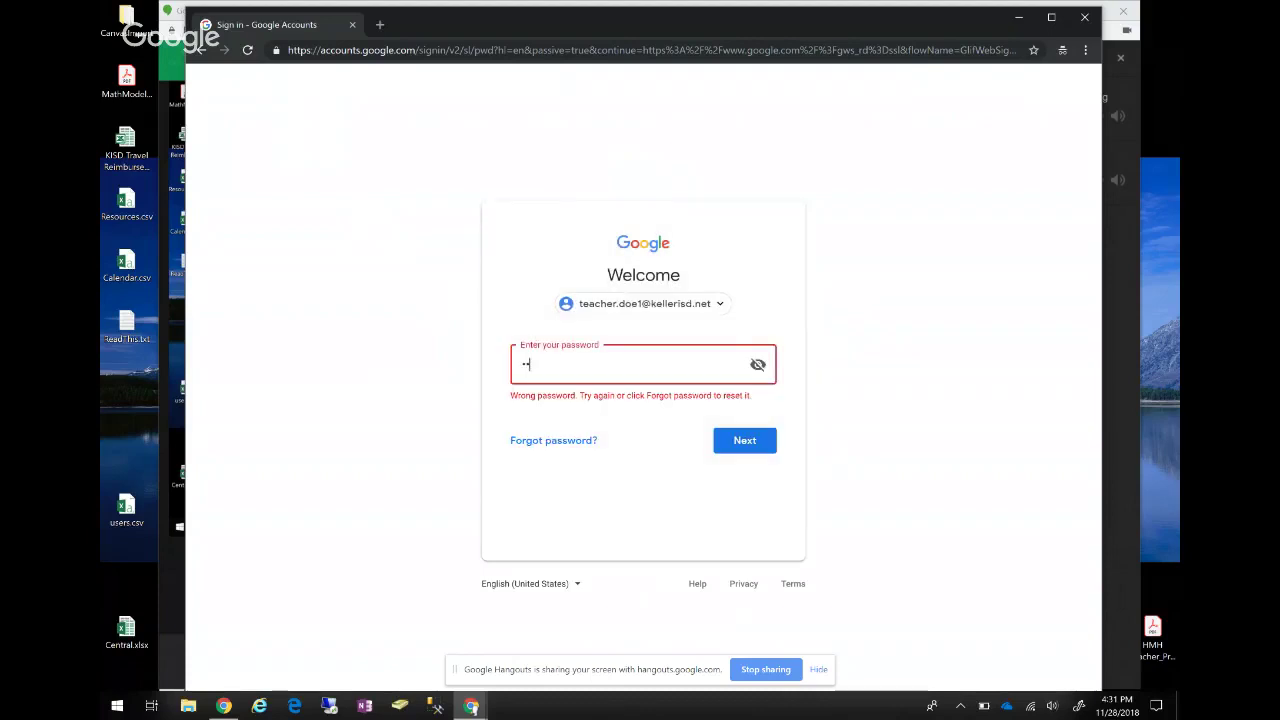
text(***)
key(Return)
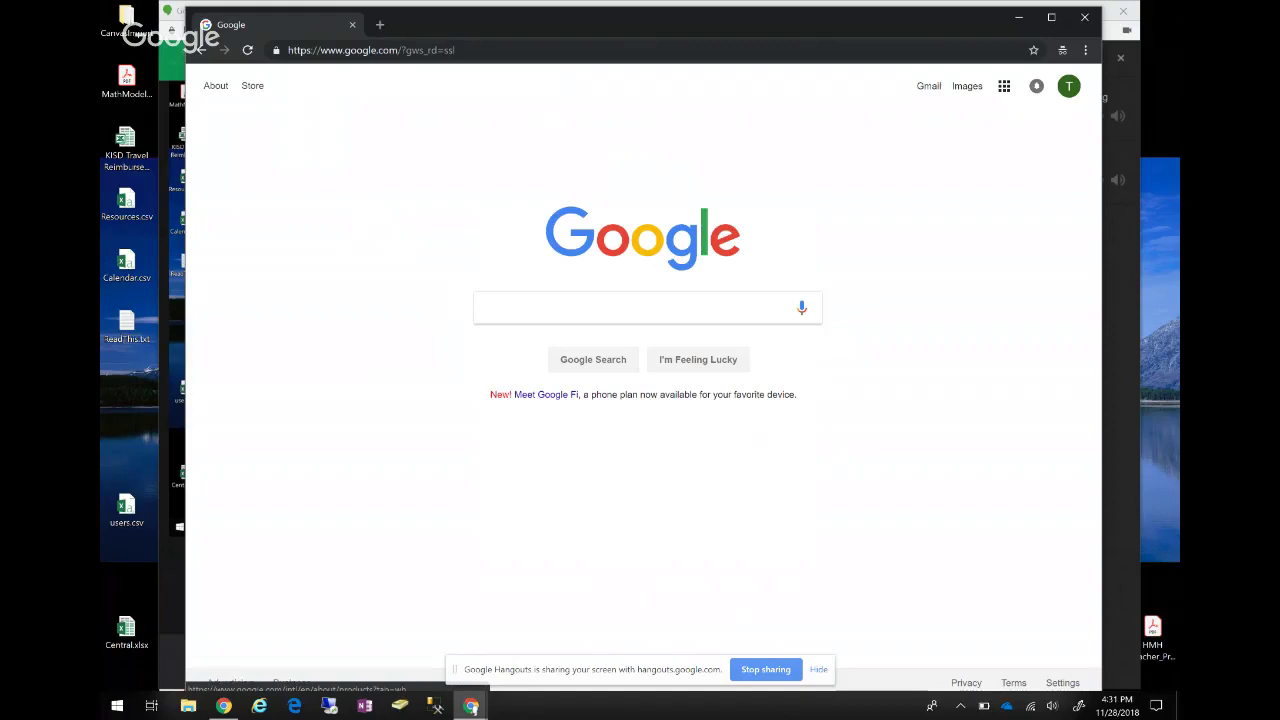
click(1004, 85)
Choose Drive from the Google apps grid to show My Drive.
click(1004, 85)
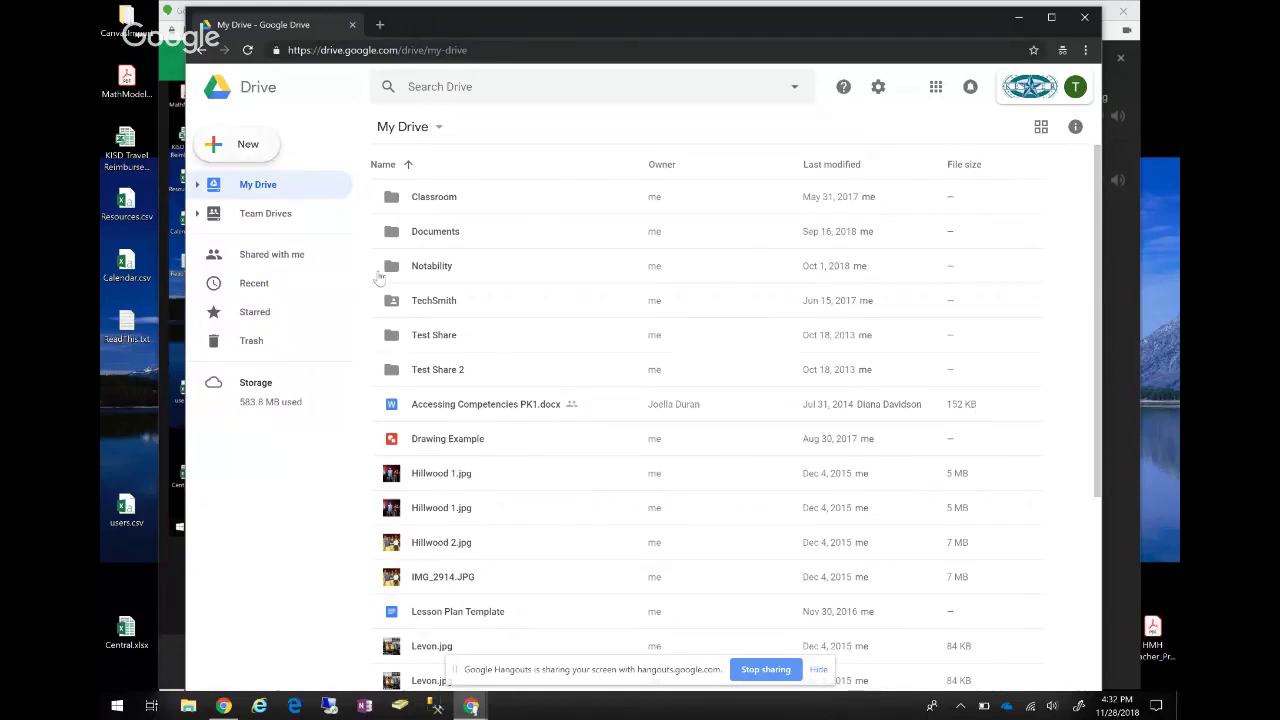
Make a new folder in My Drive and name it 'test folder'.
key(c)
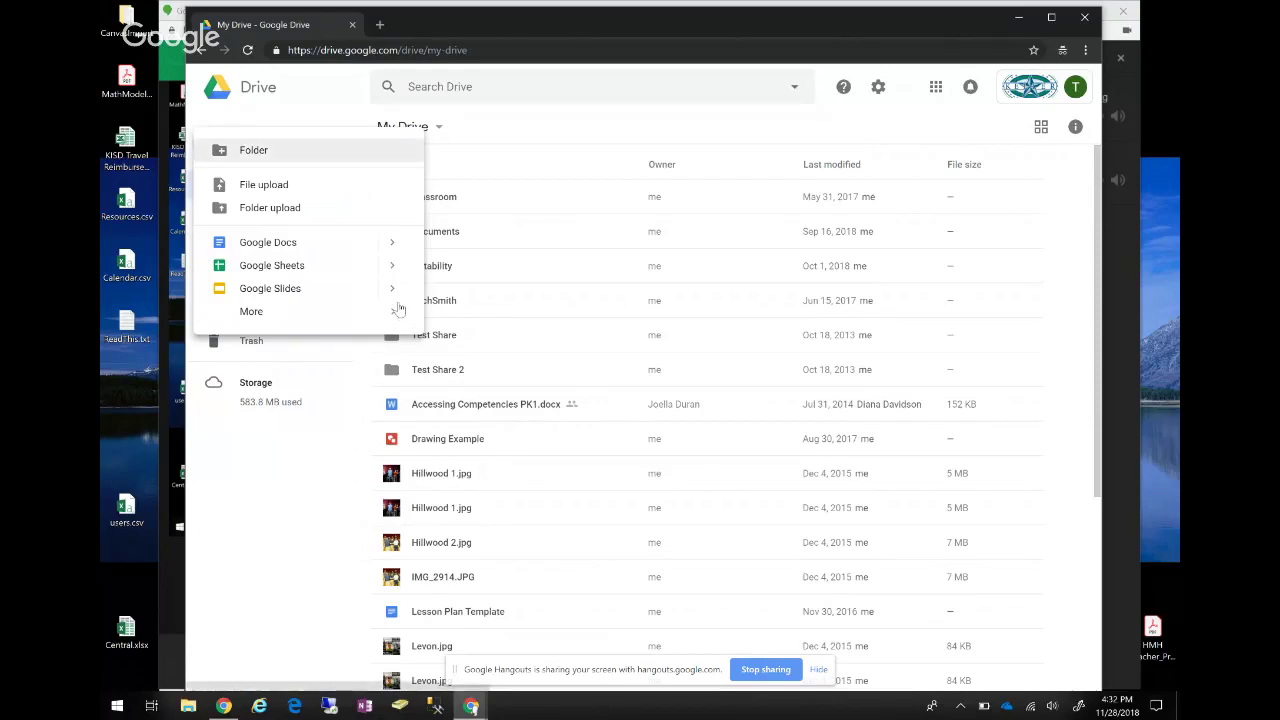
key(Escape)
key(shift+f)
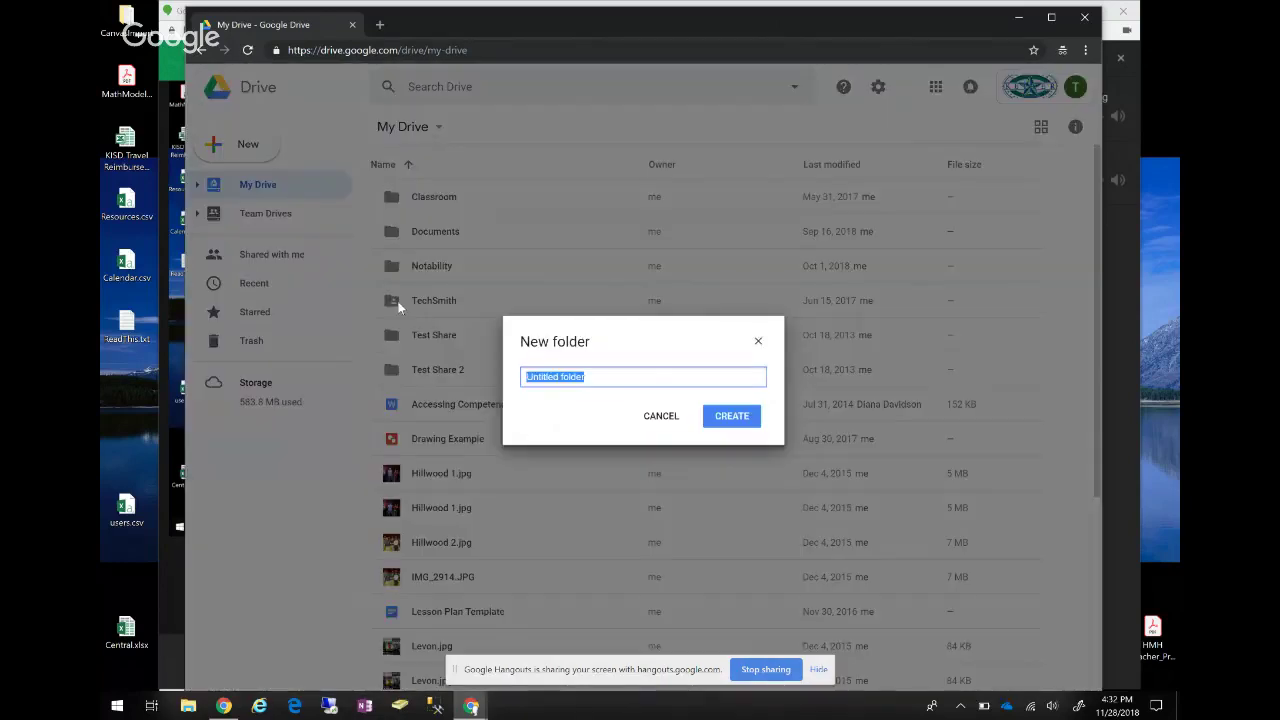
text(test folder)
key(Return)
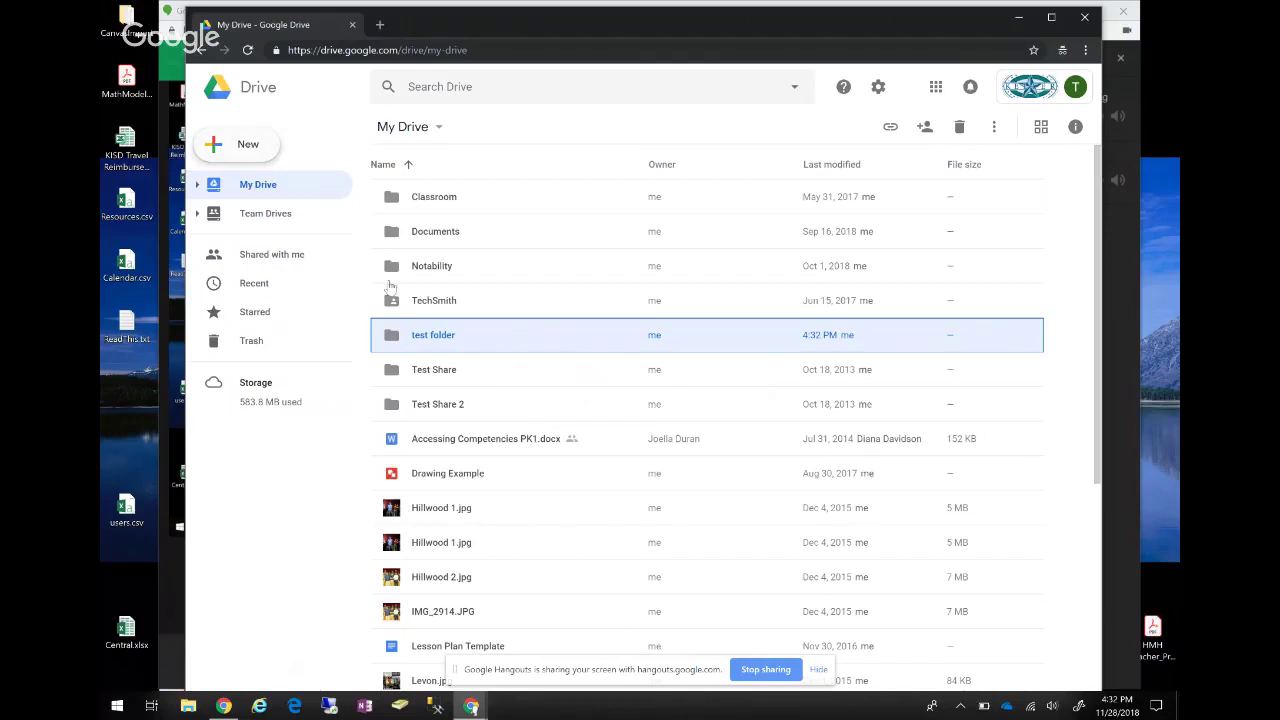
Start a folder upload, cancel the Browse For Folder picker, then reopen the New menu.
key(c)
key(Down)
key(Down)
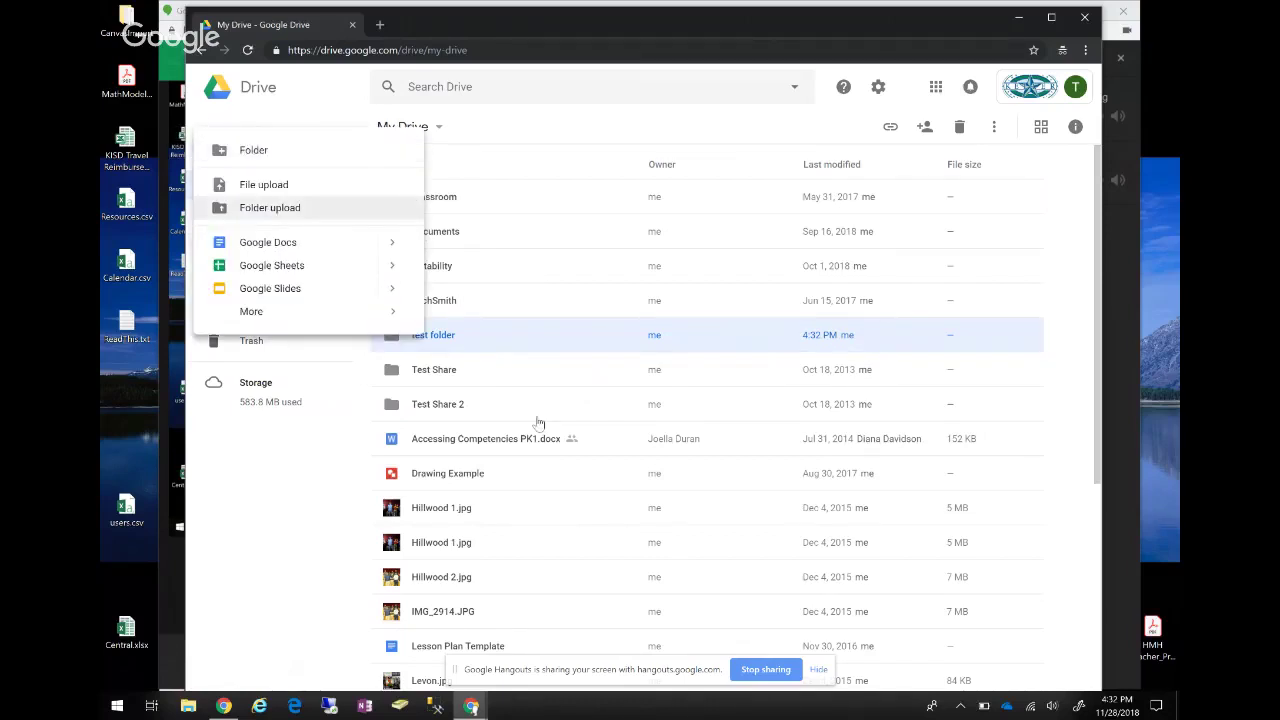
key(Return)
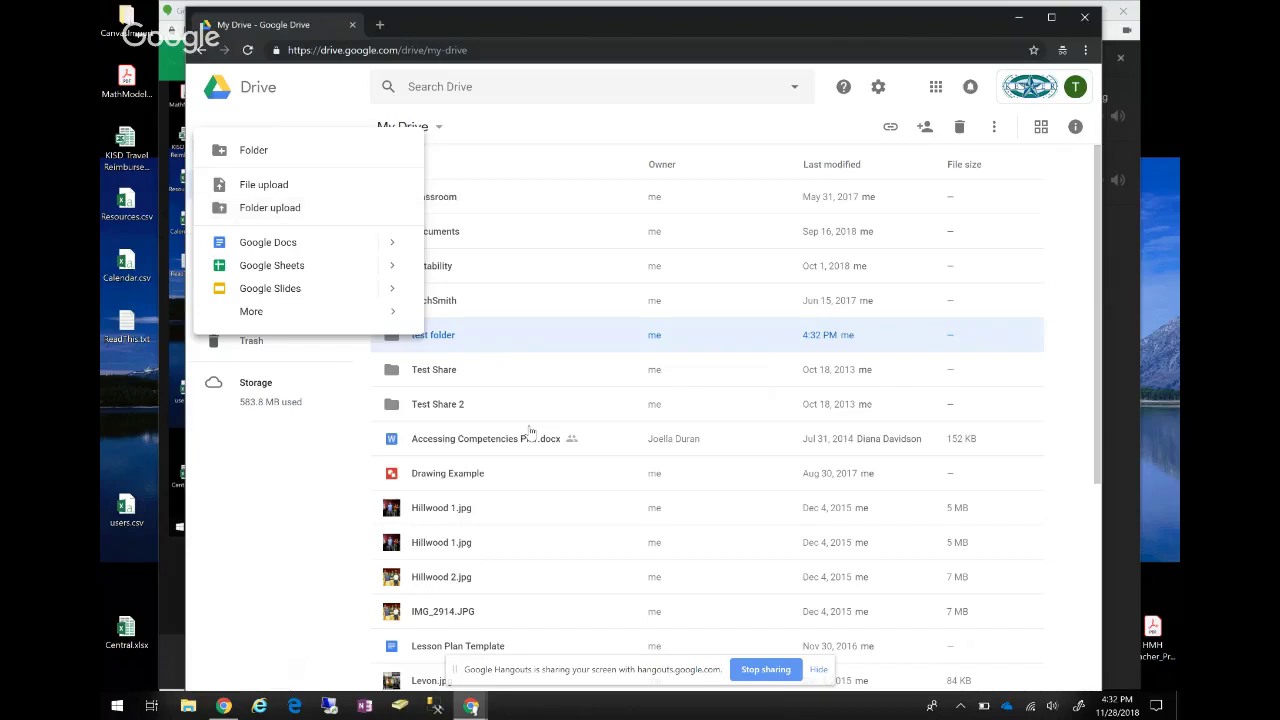
key(Escape)
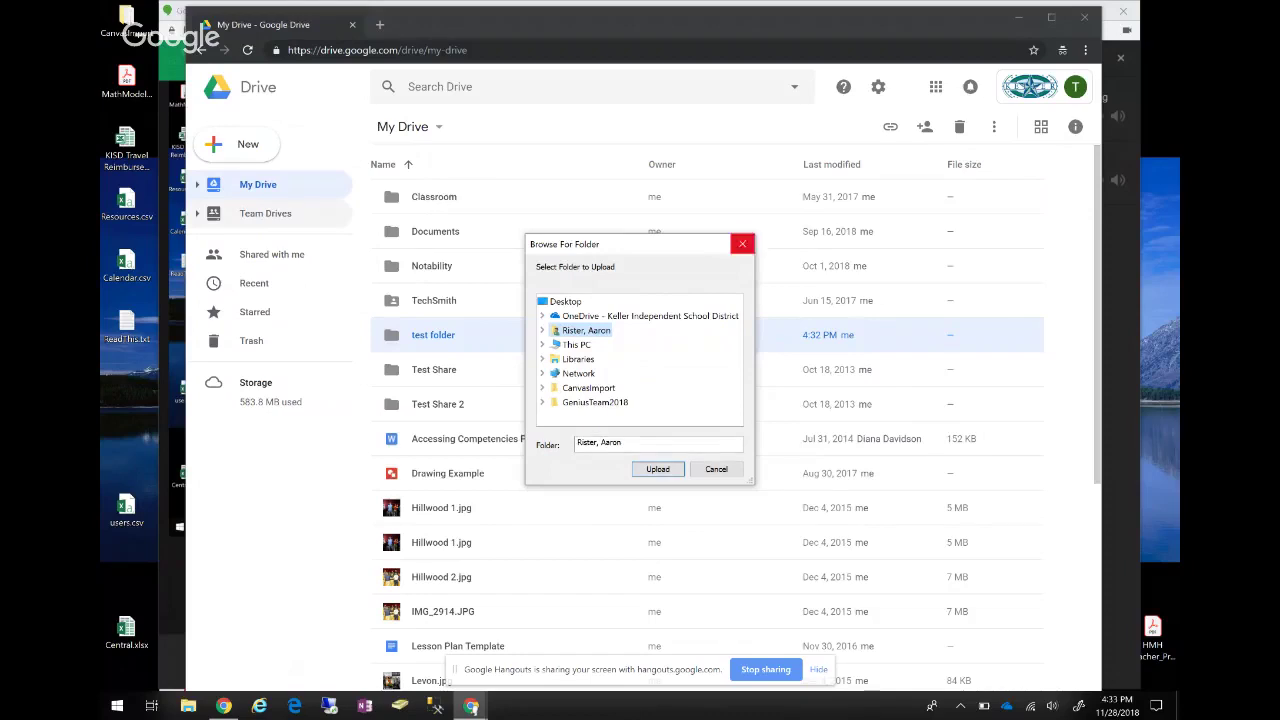
key(Escape)
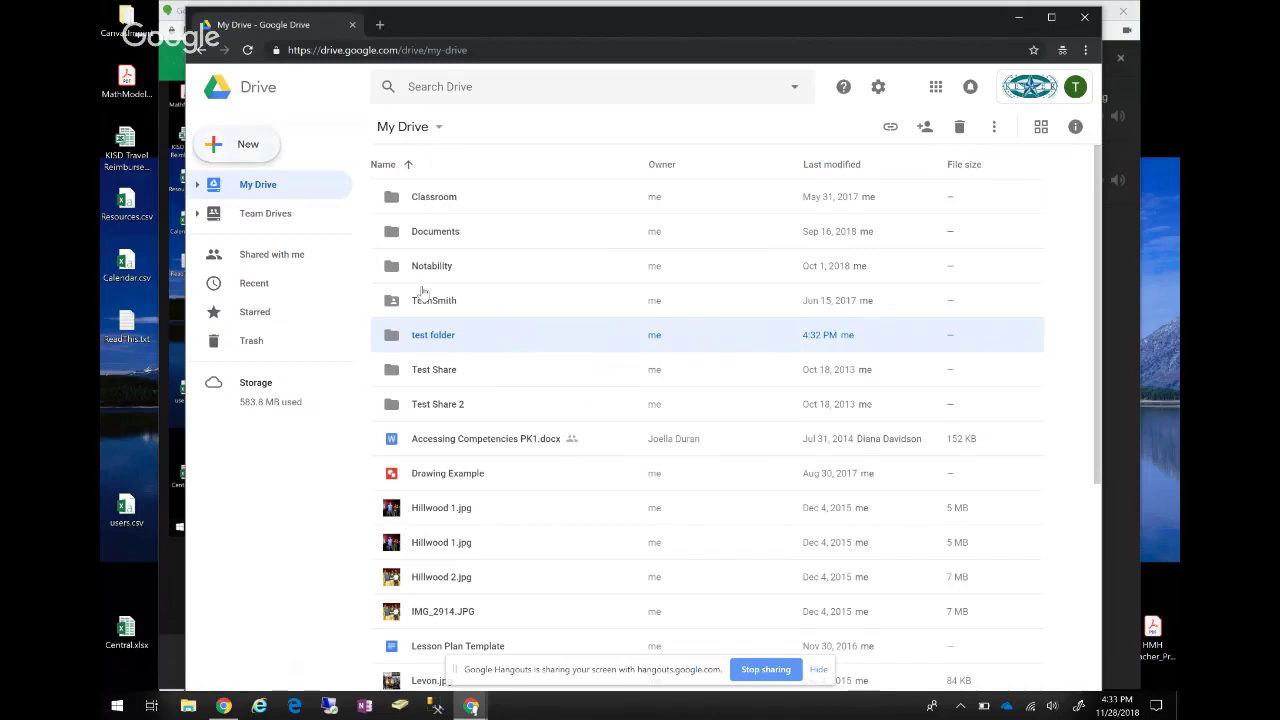
key(c)
key(Down)
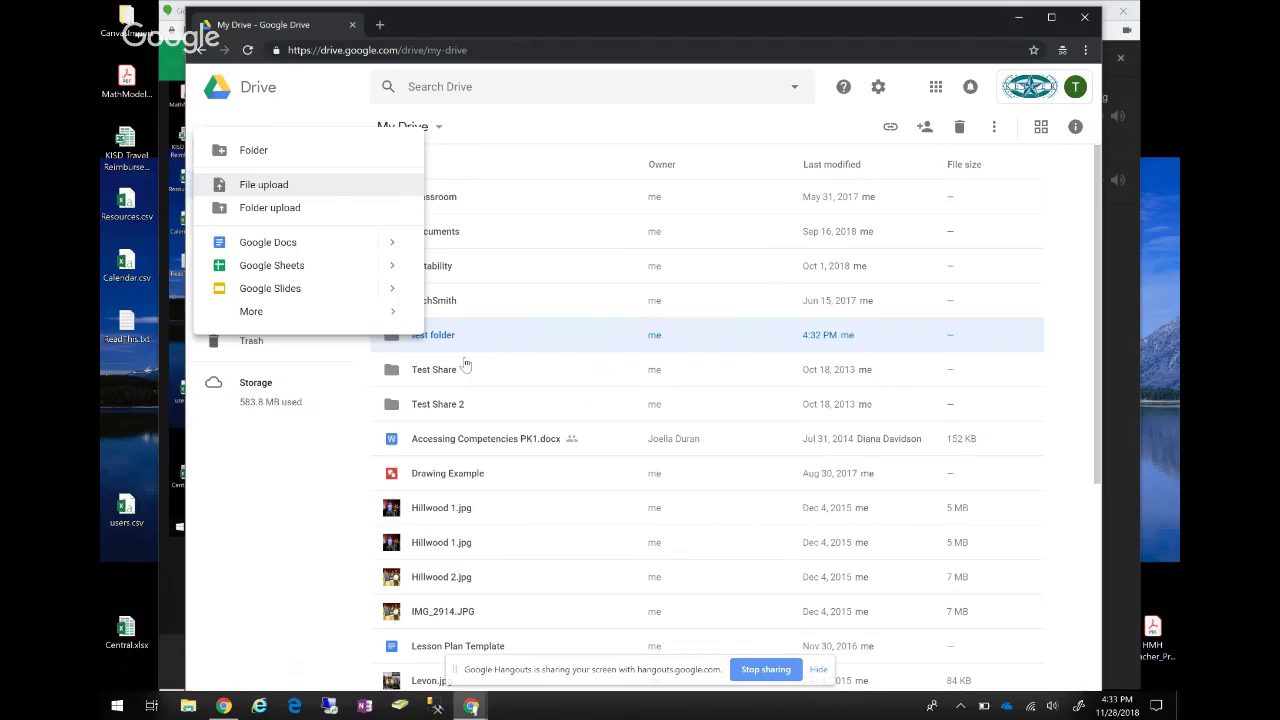
Dismiss the New menu, select Accessing Competencies PK1.docx and preview it.
click(470, 225)
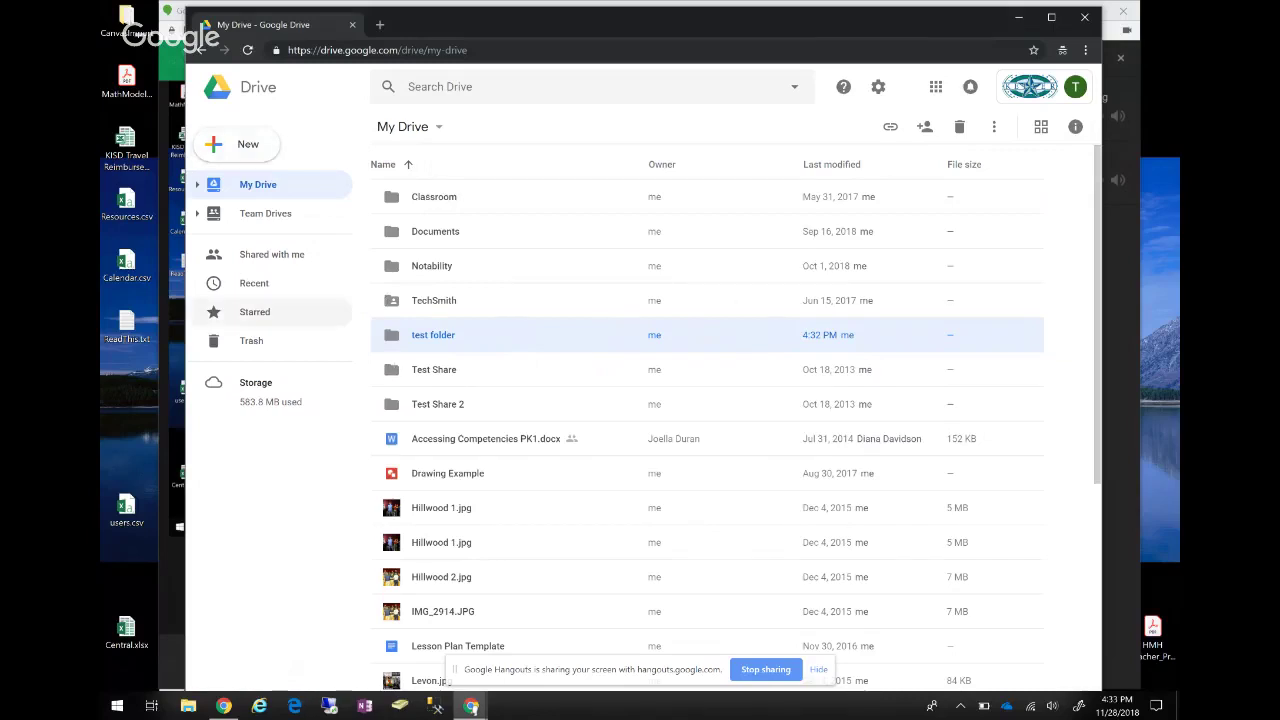
click(485, 438)
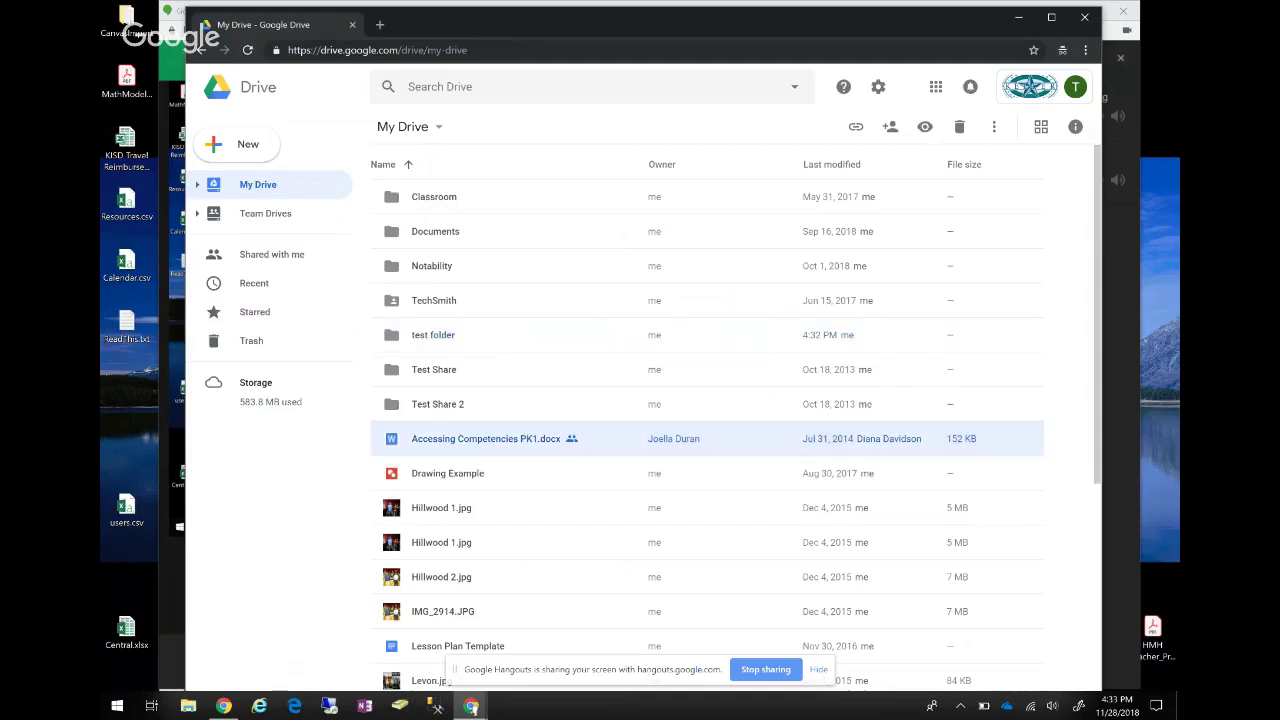
key(Return)
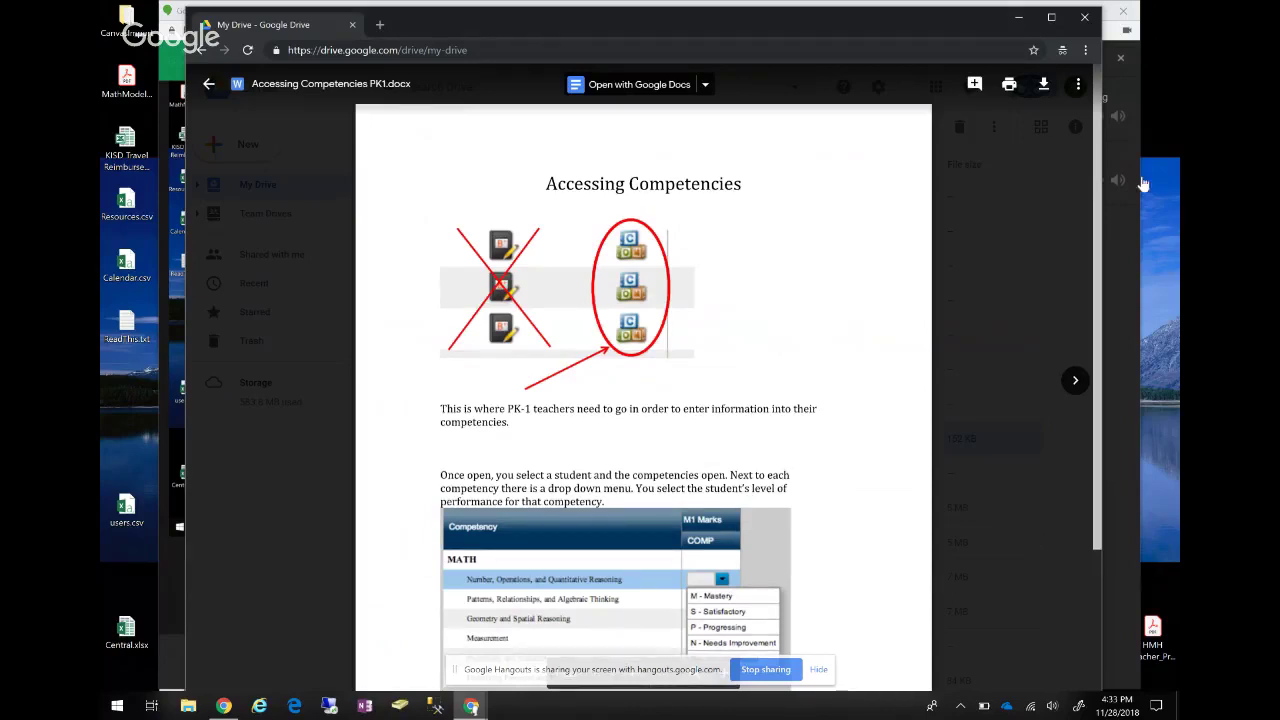
Leave the docx preview and open the gear settings menu.
click(318, 172)
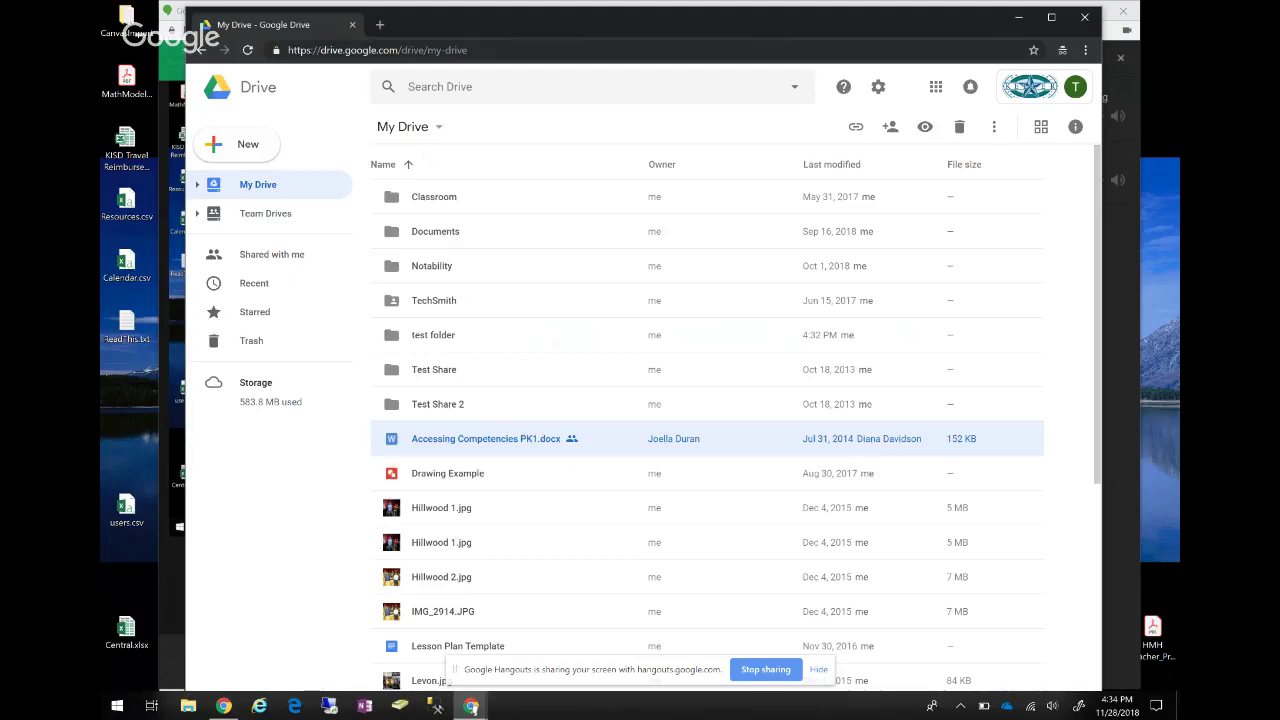
click(878, 87)
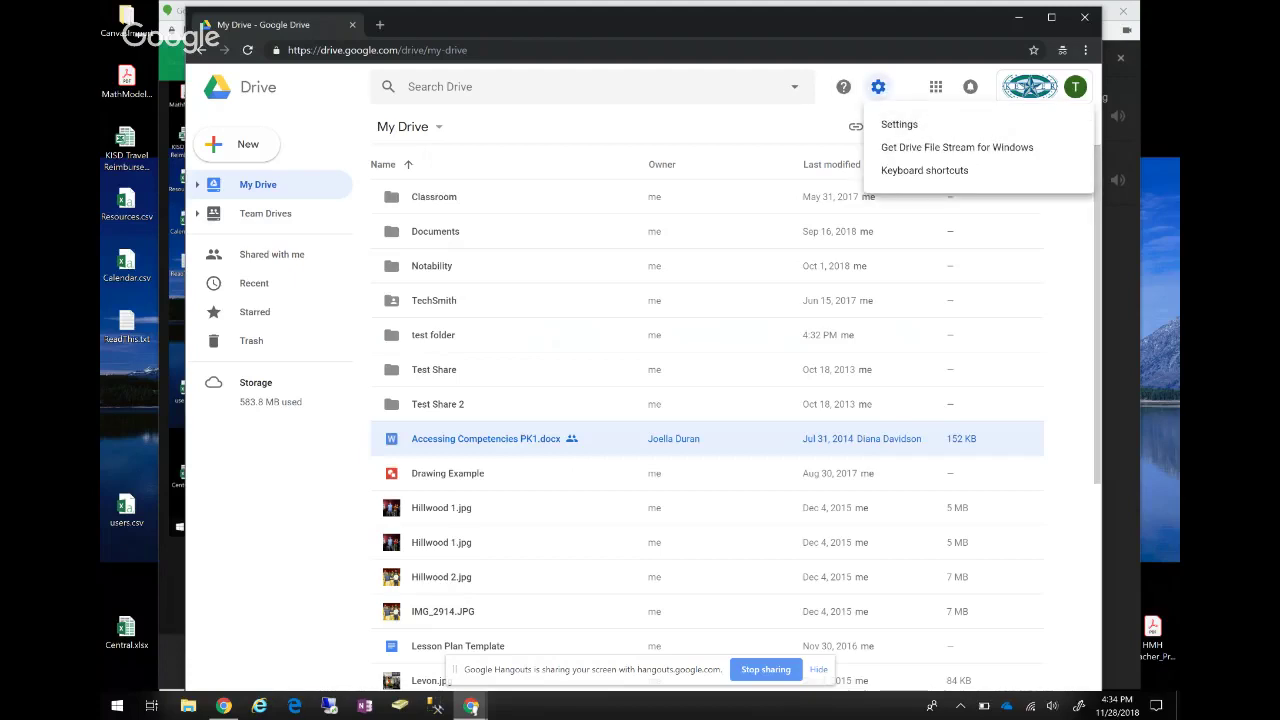
Open and close the Drive Settings, then preview Accessing Competencies PK1.docx again.
click(899, 124)
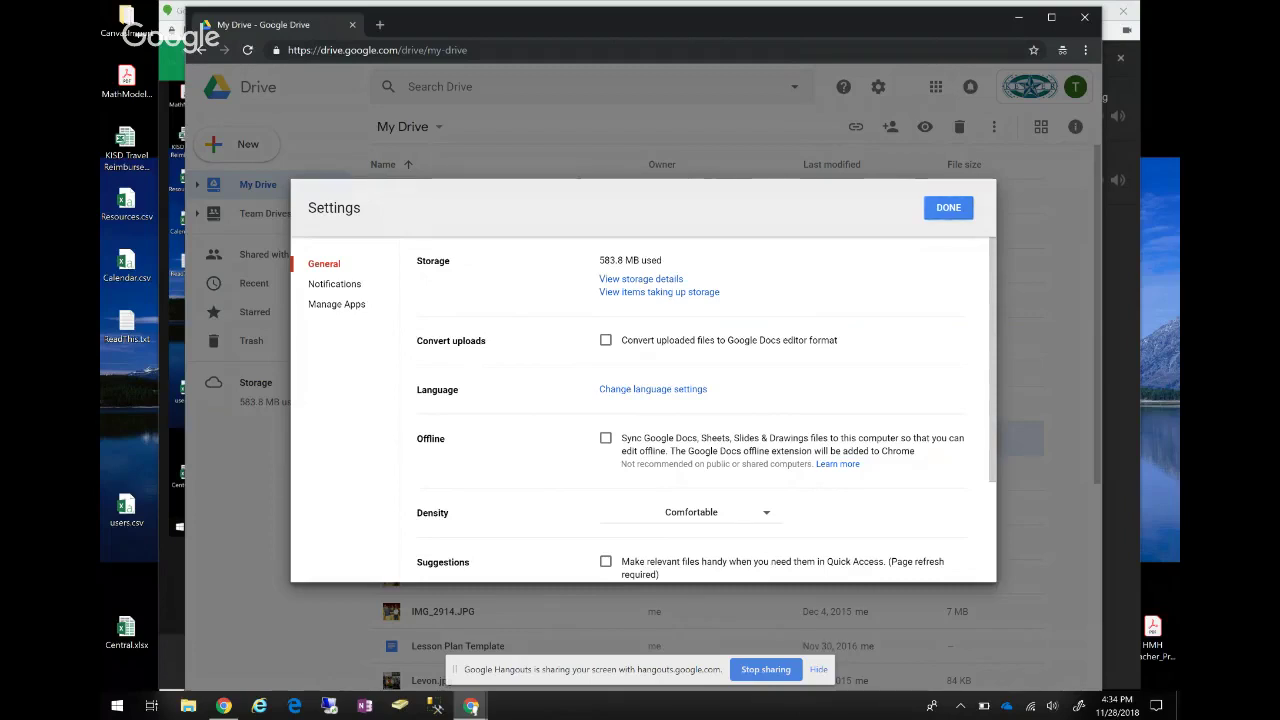
click(948, 207)
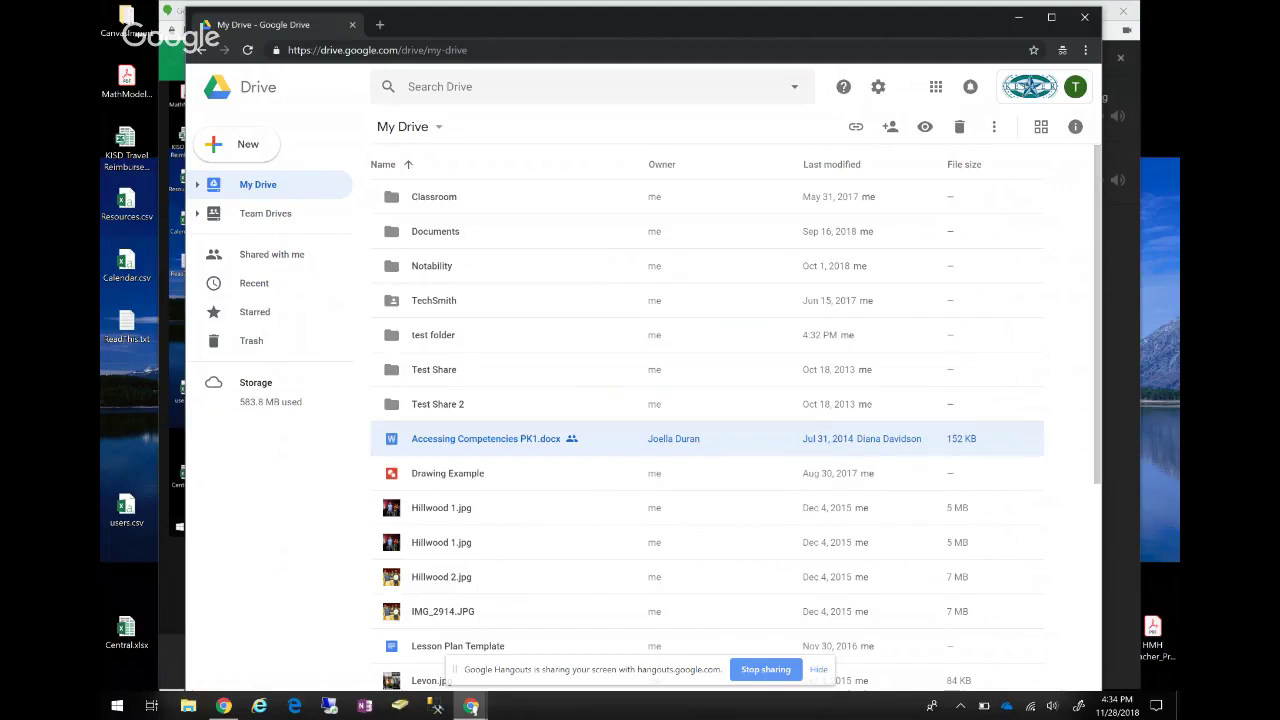
key(Return)
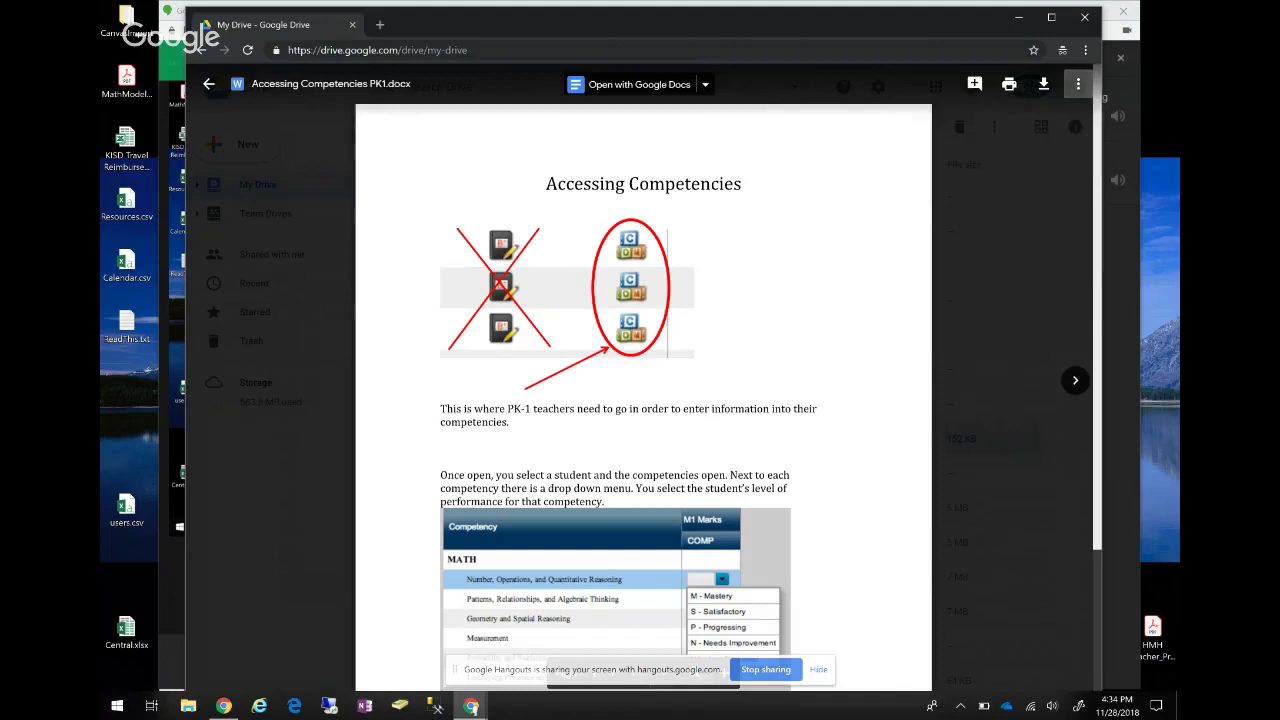
Choose Share from the preview's More actions menu for Accessing Competencies PK1.docx.
click(1078, 84)
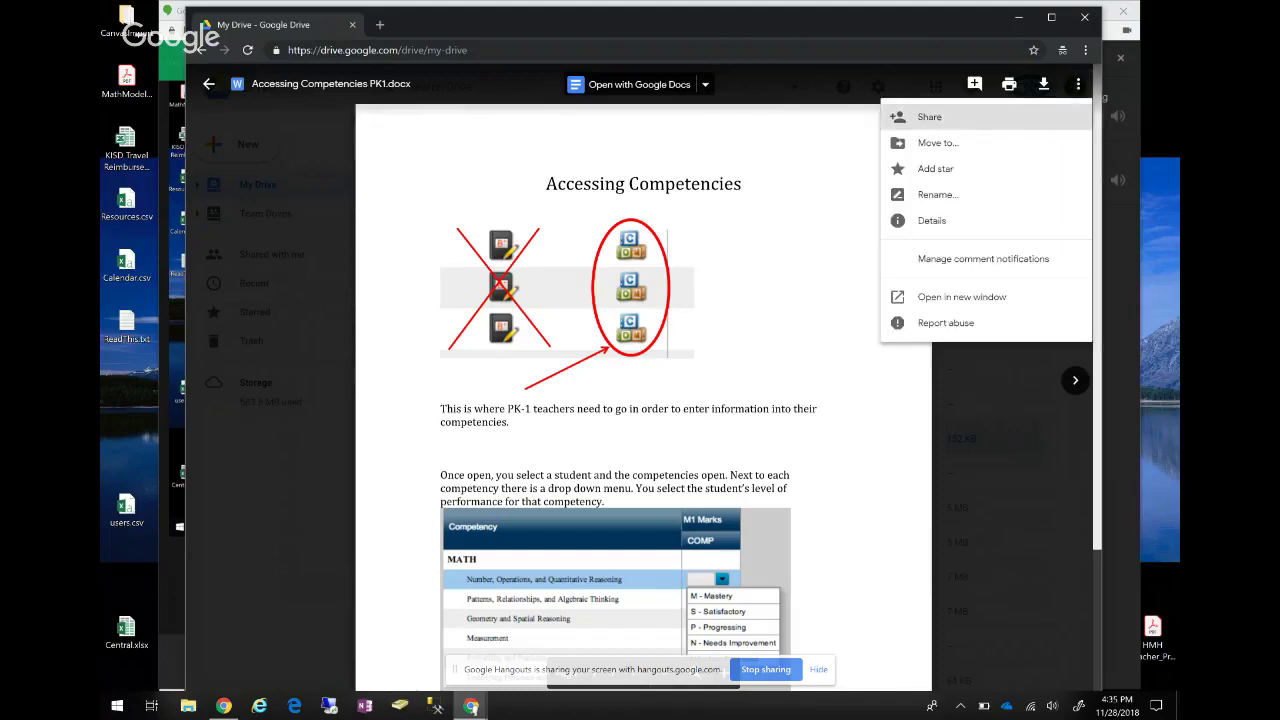
click(929, 116)
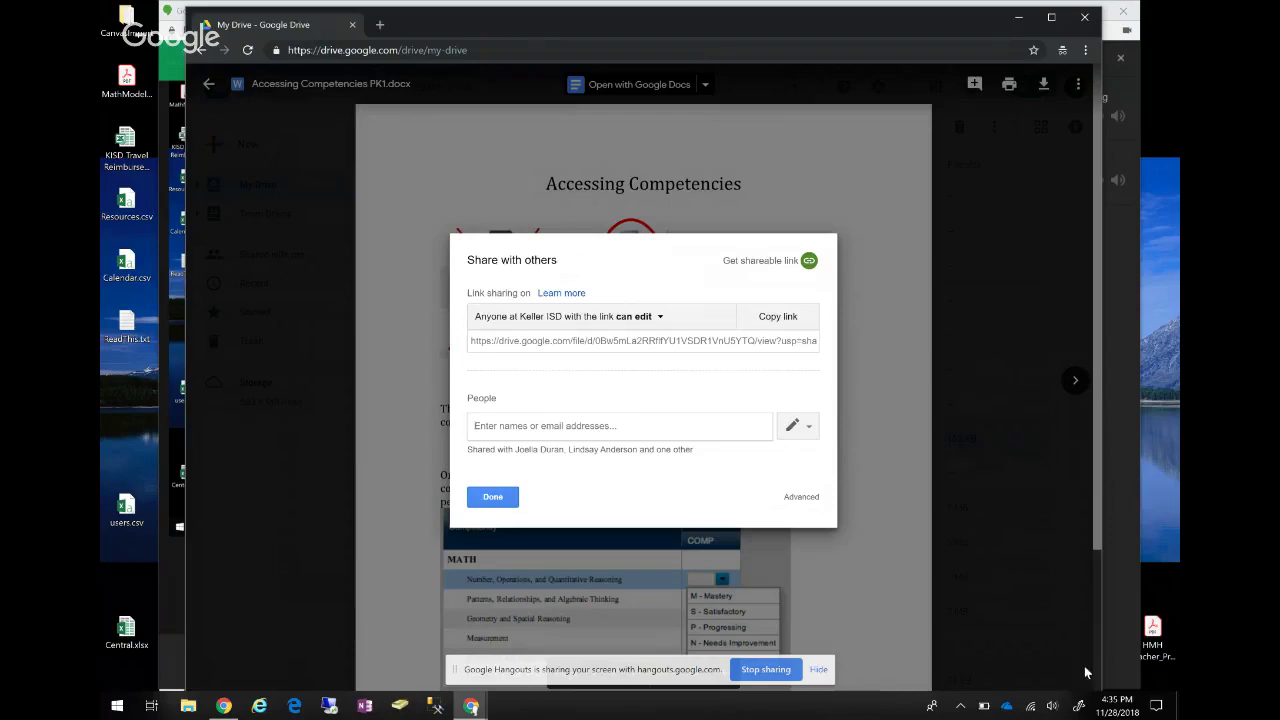
Leave link sharing at 'can edit' and open the Advanced sharing settings.
click(638, 316)
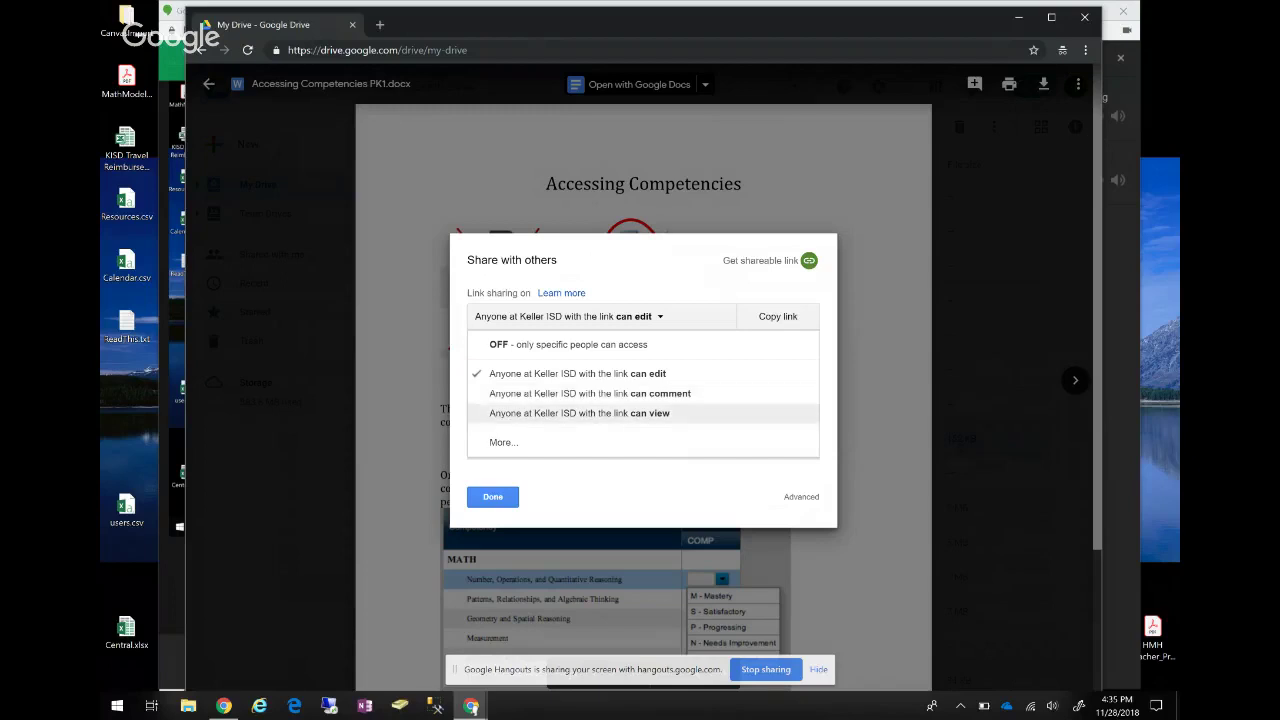
key(Escape)
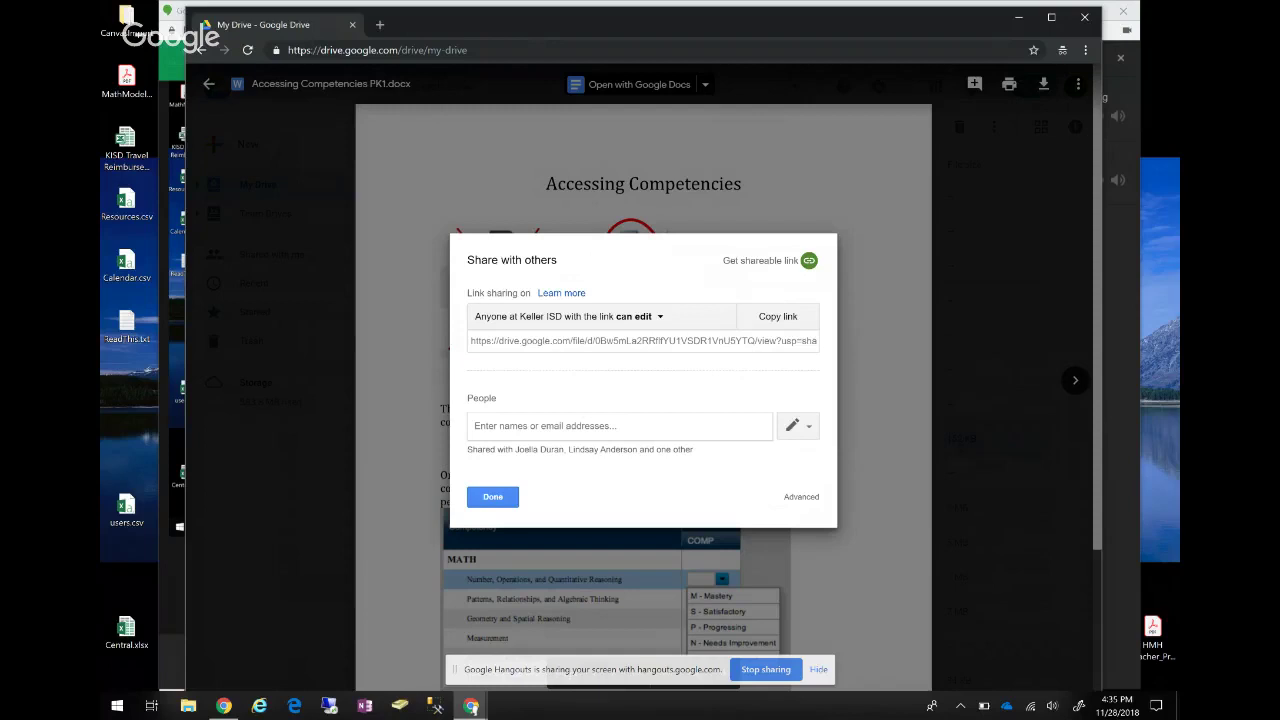
click(801, 496)
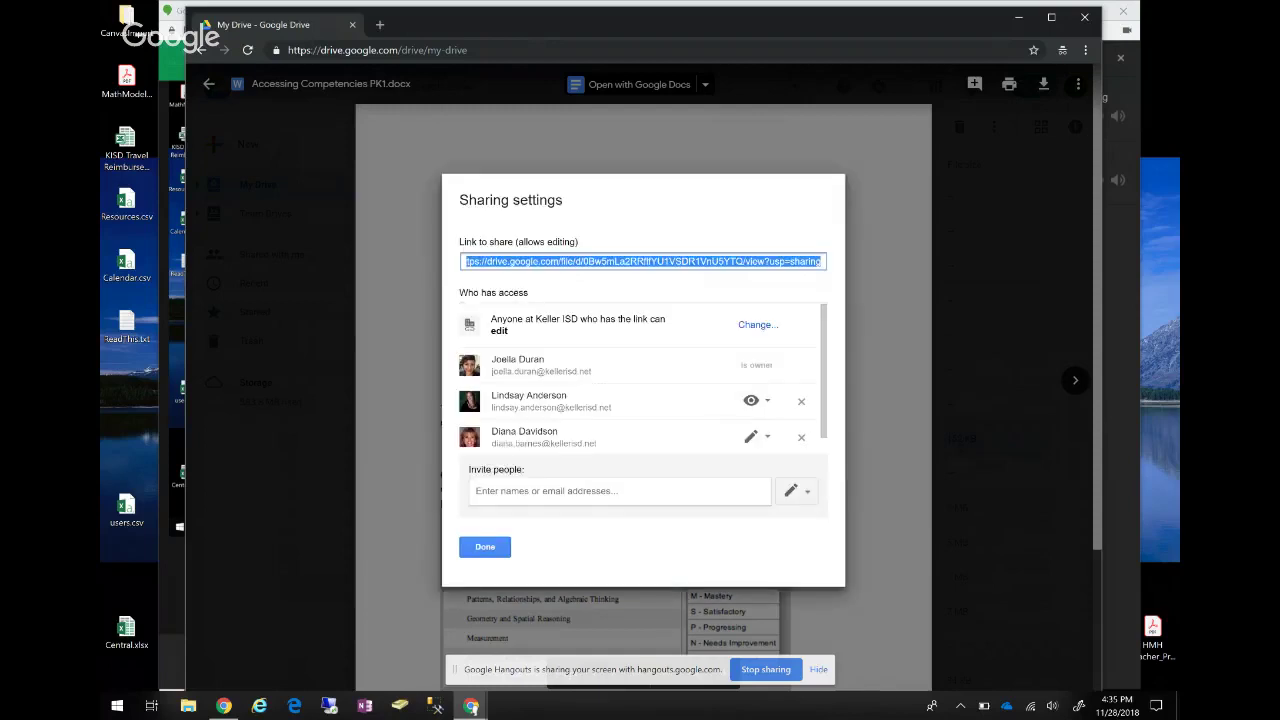
Start an invitation with 'Can edit' permission and add a personal message box.
scroll(643, 376, down, 1)
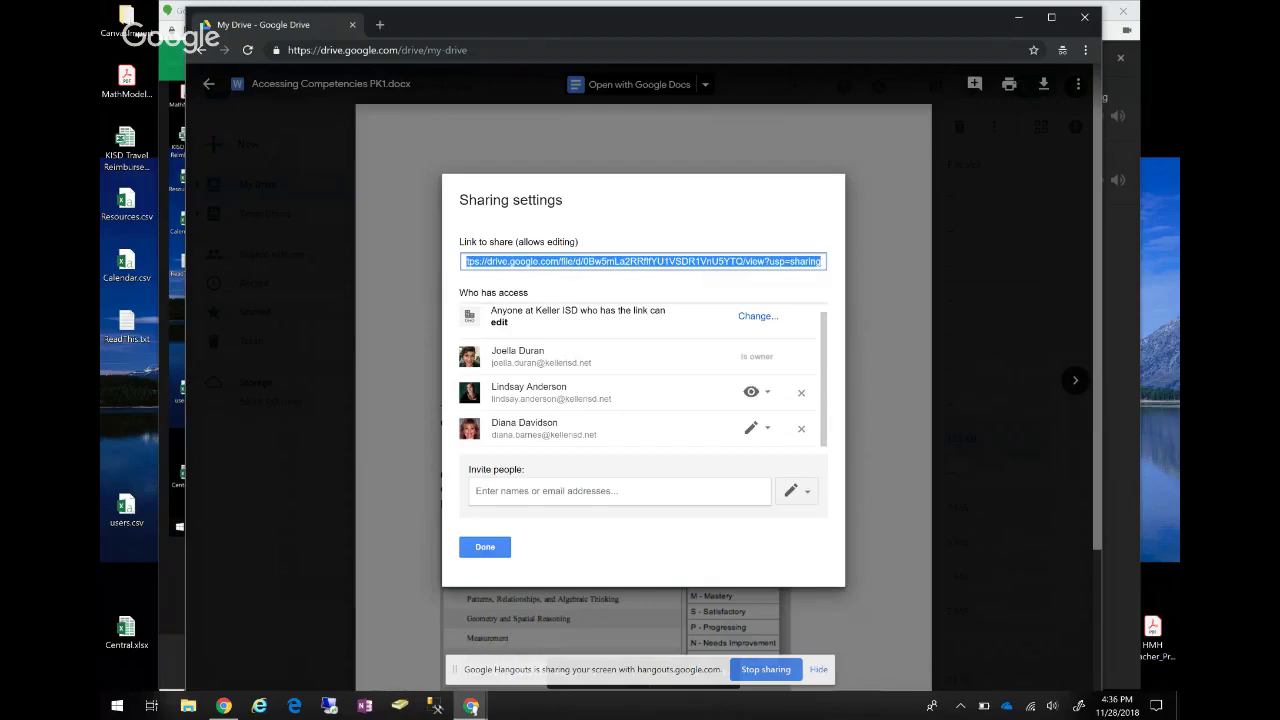
click(620, 490)
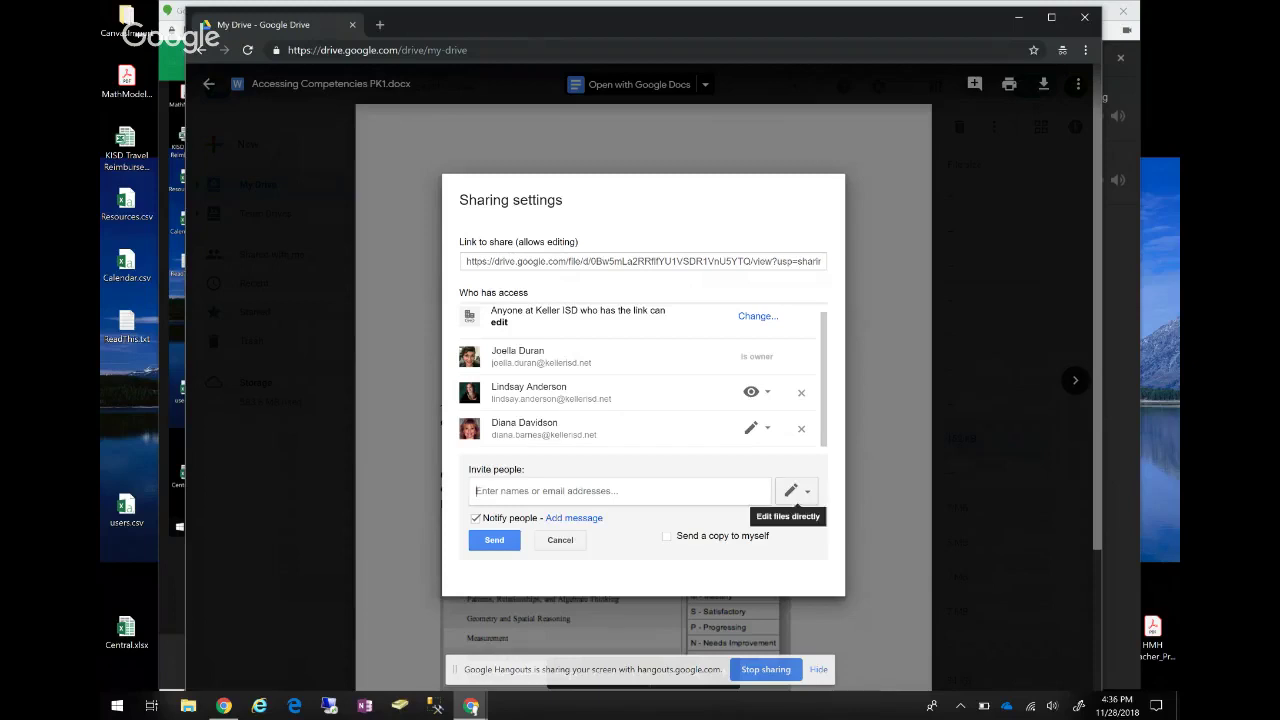
click(797, 491)
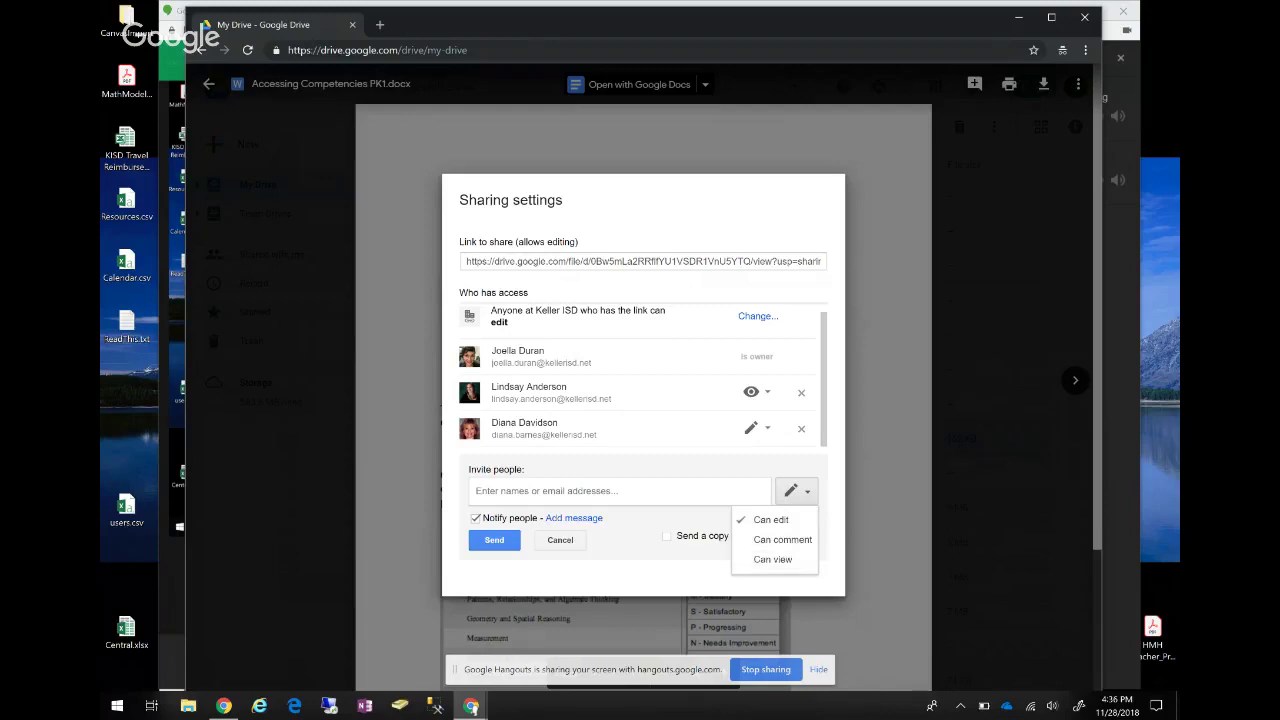
key(Escape)
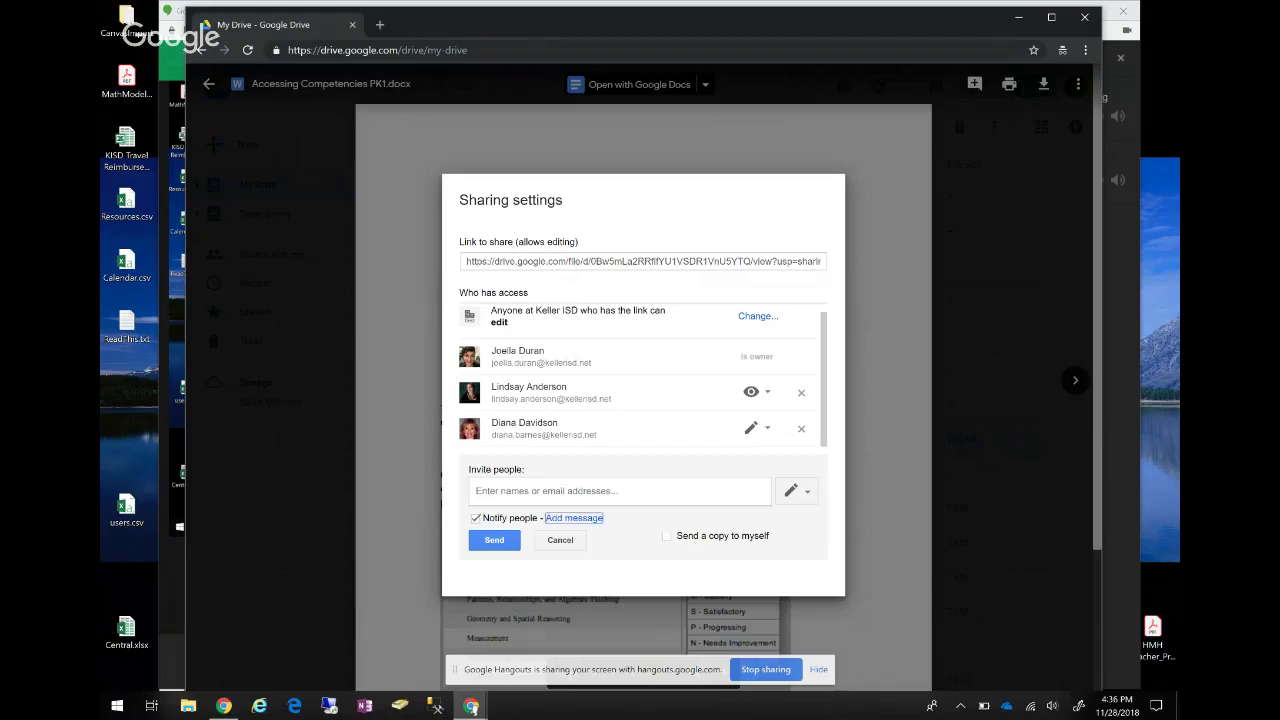
click(574, 518)
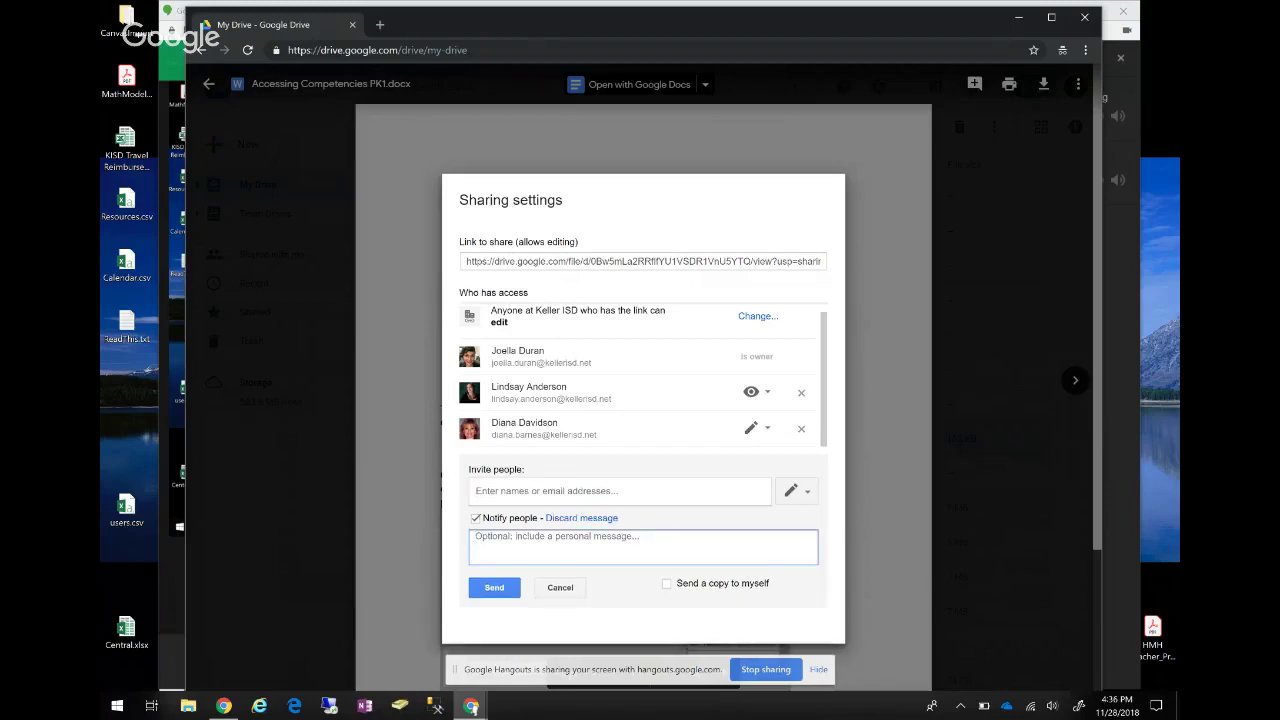
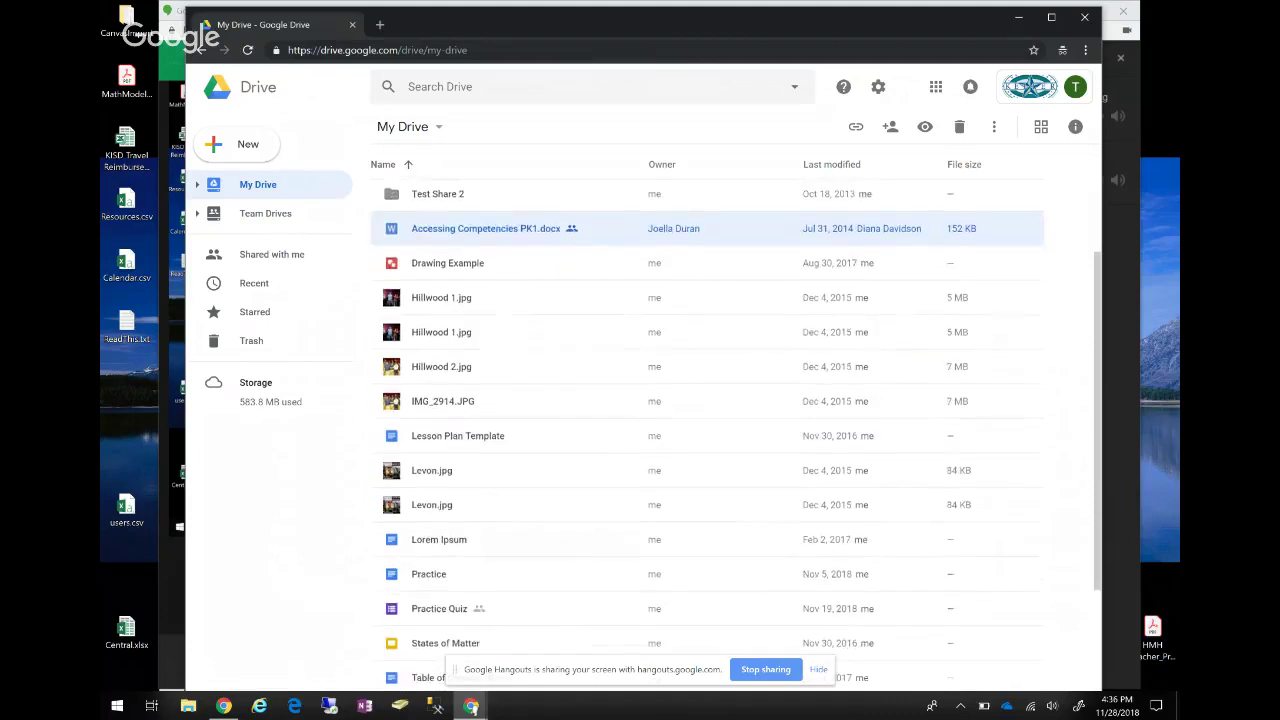
scroll(707, 420, up, 3)
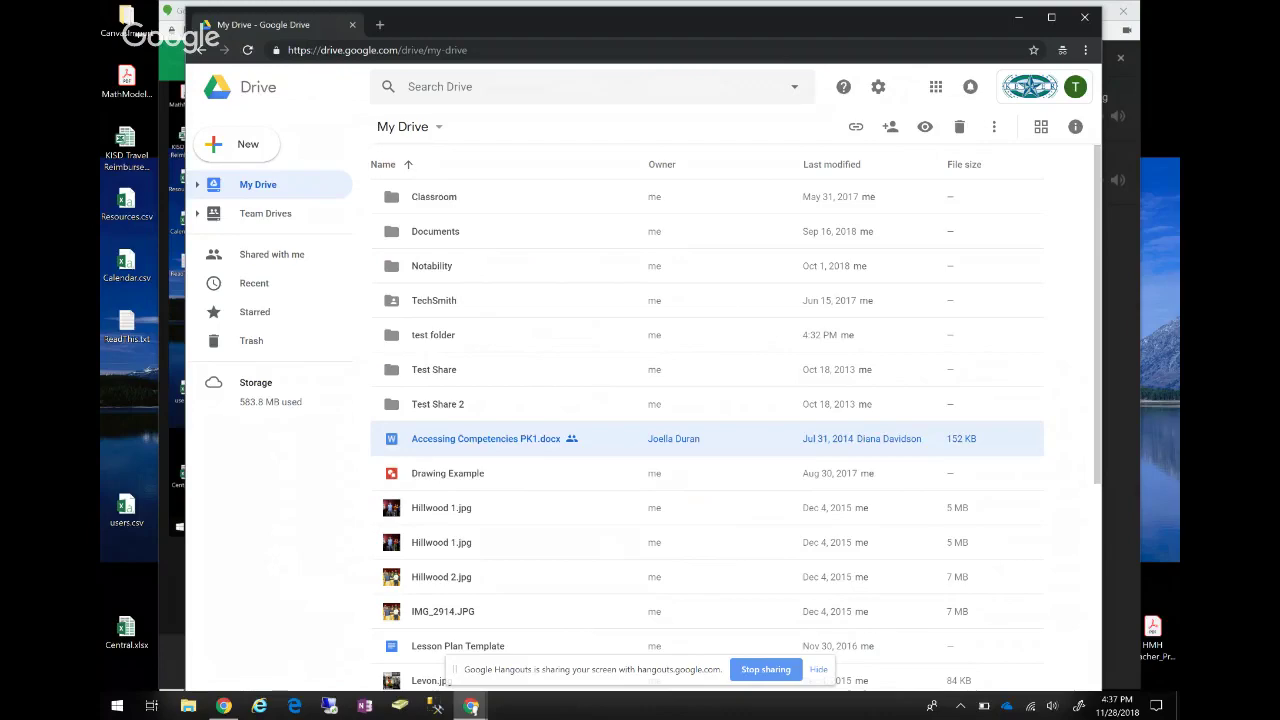
scroll(707, 430, down, 4)
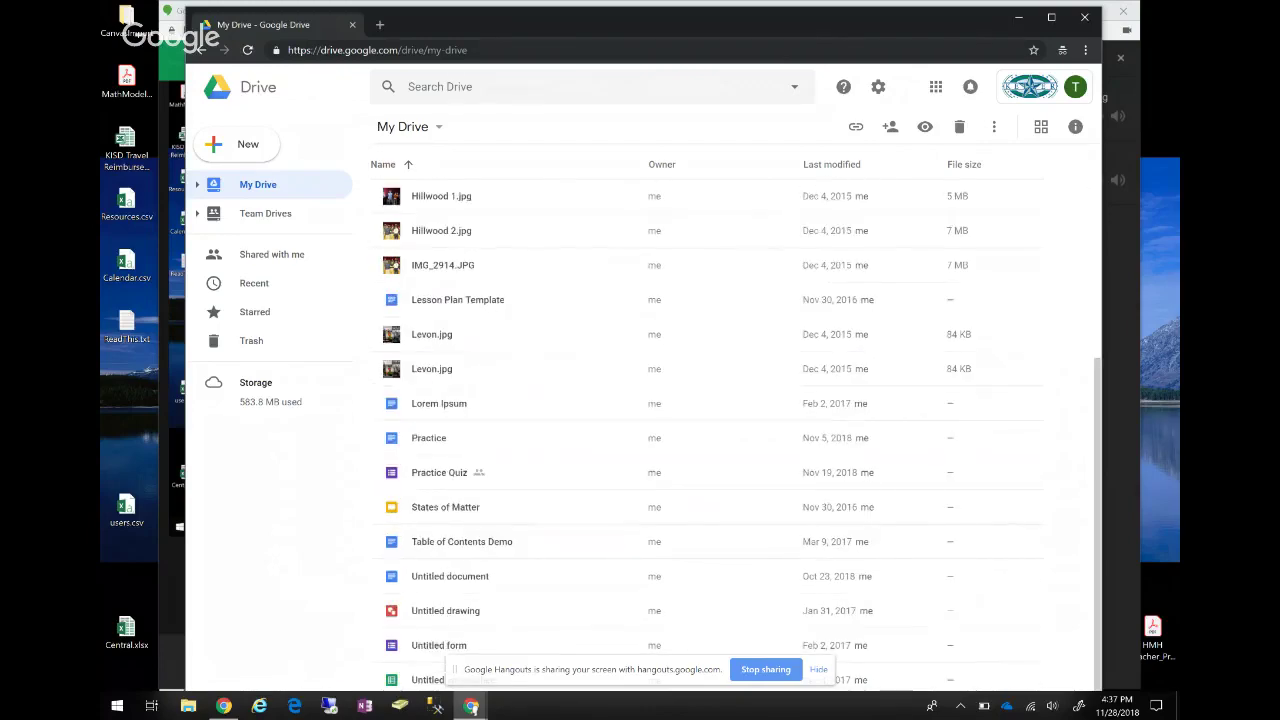
scroll(707, 430, up, 4)
scroll(707, 430, down, 2)
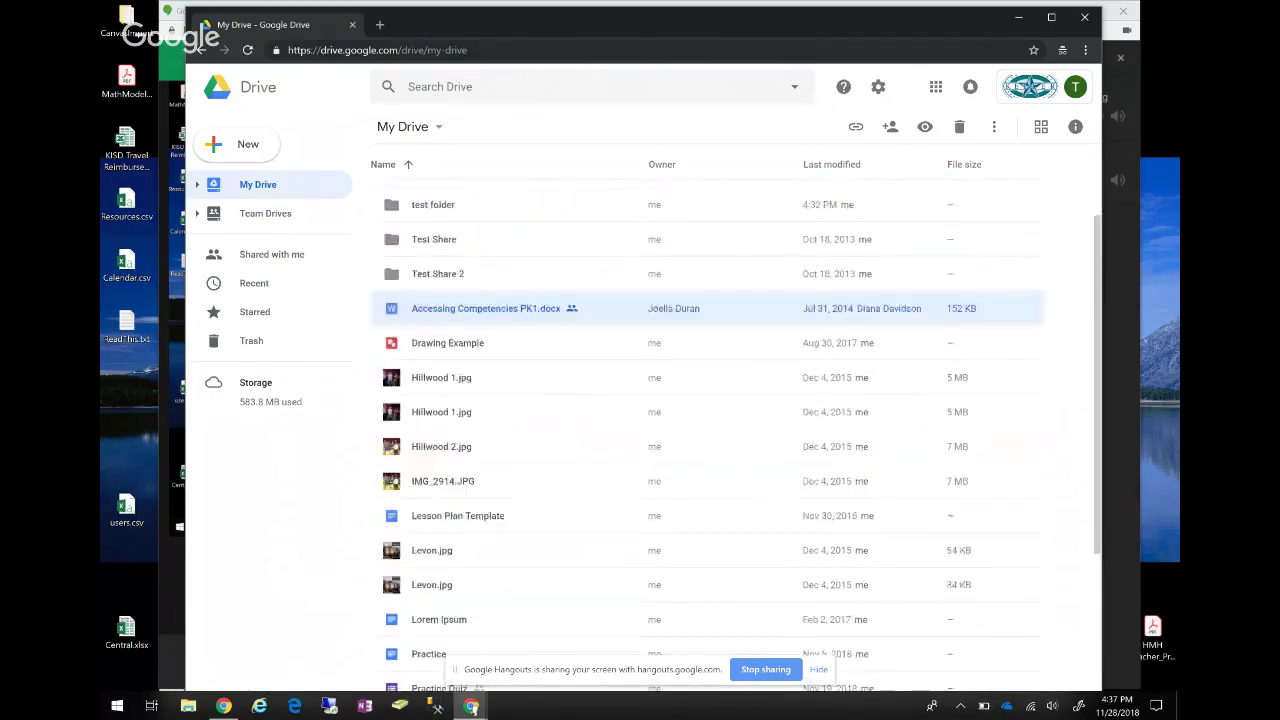
scroll(707, 430, down, 3)
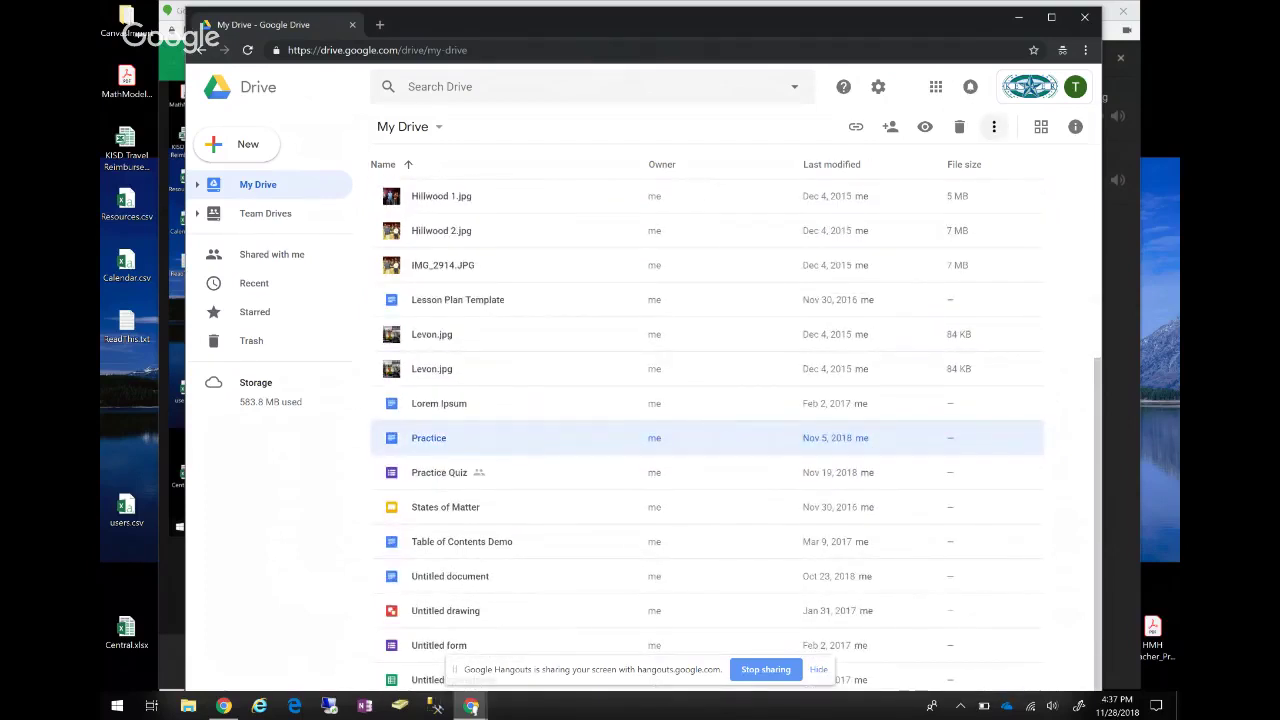
Add a star to the Practice document, check the Starred view, and go back to My Drive.
click(994, 126)
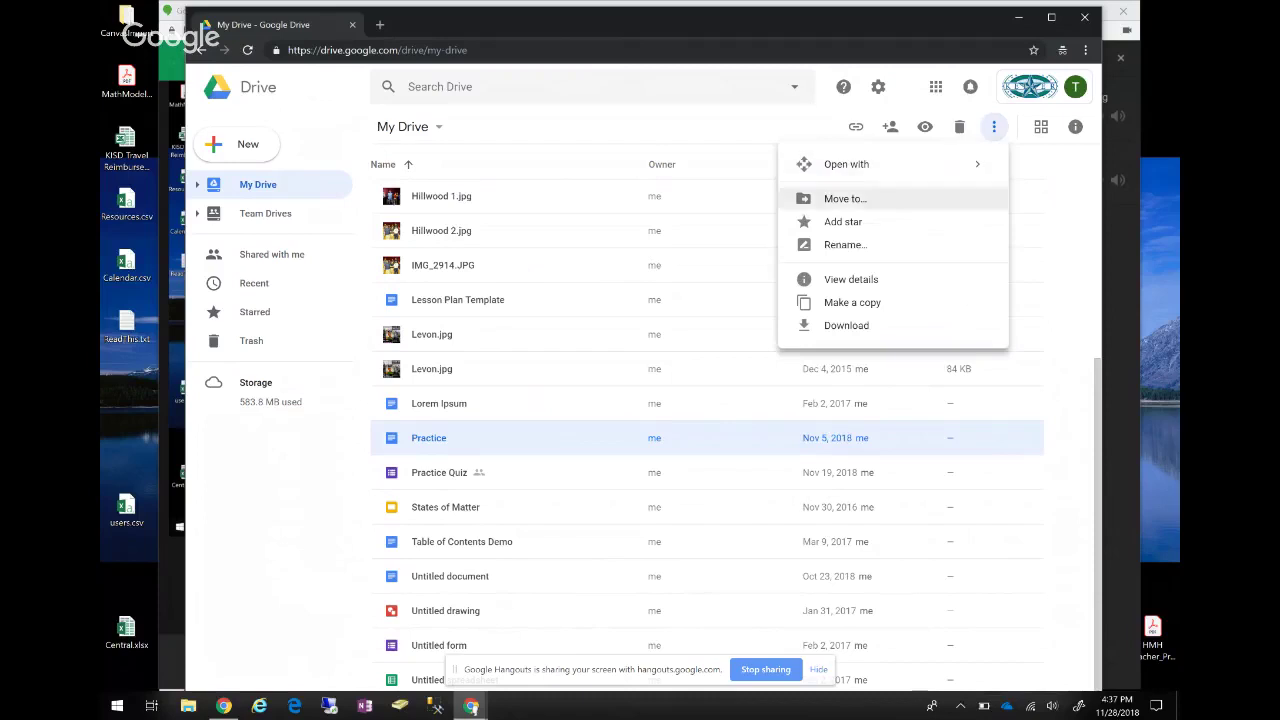
click(843, 221)
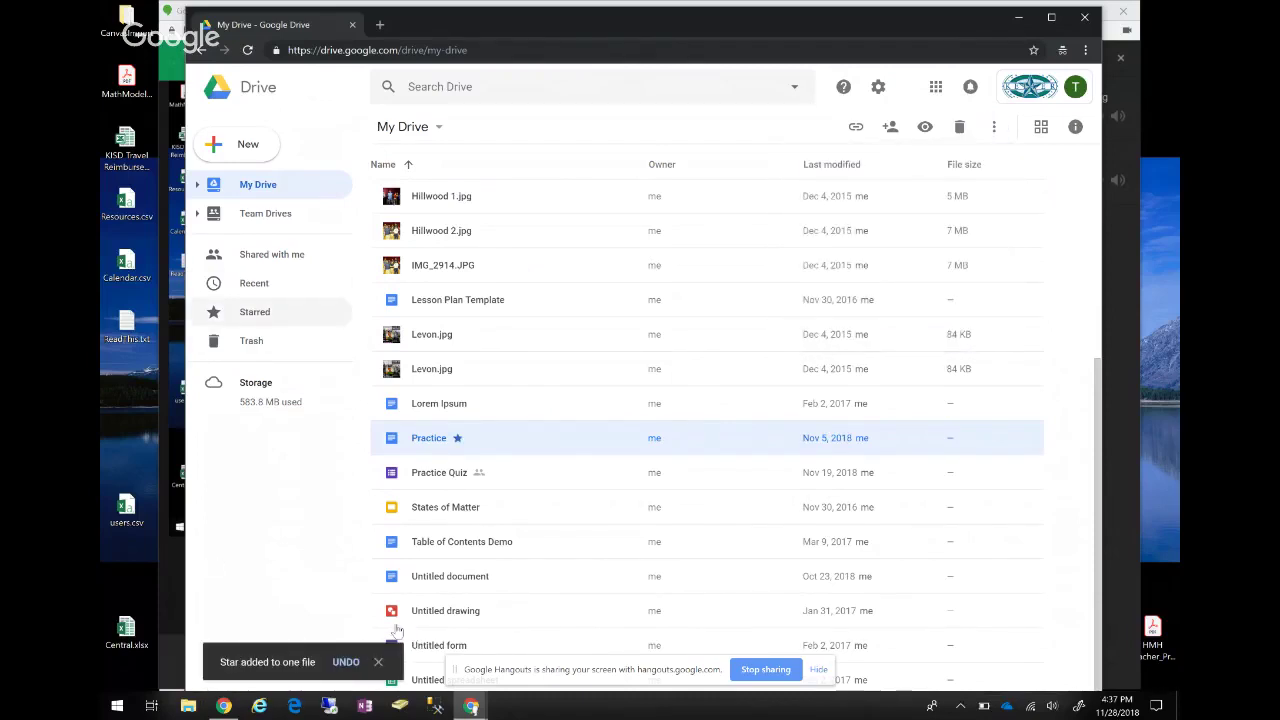
click(254, 311)
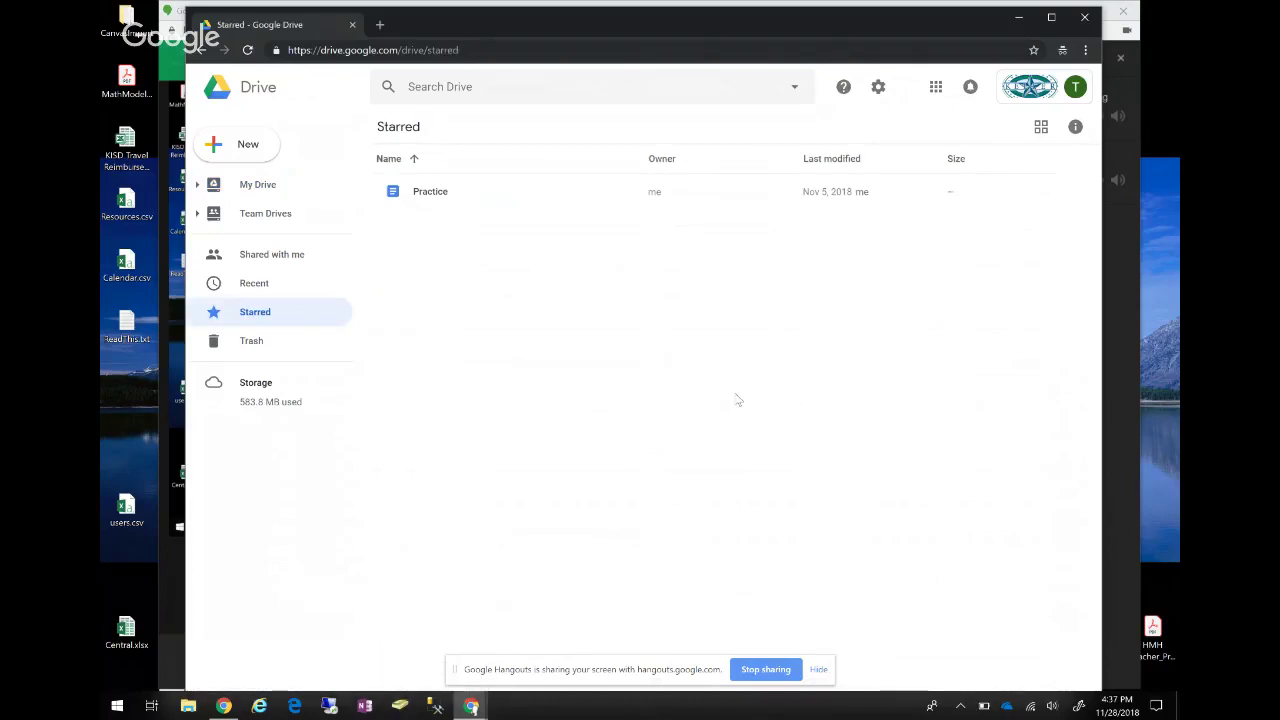
click(258, 184)
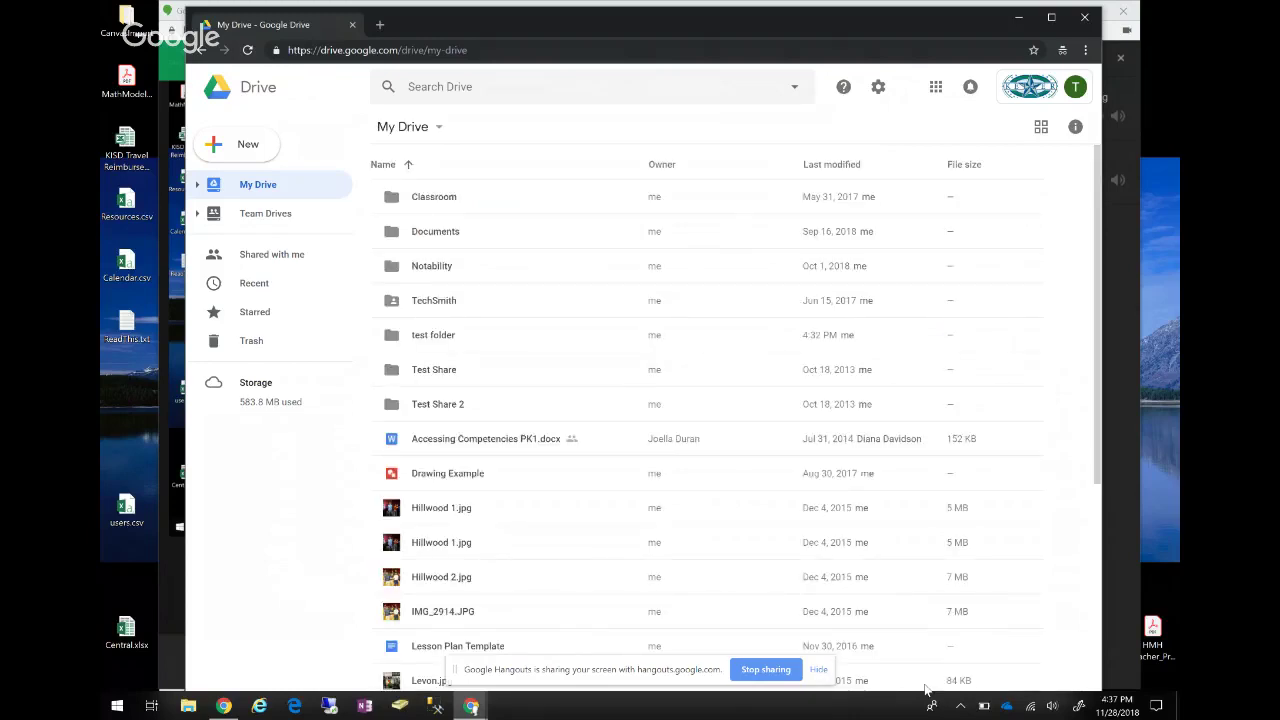
scroll(740, 420, down, 1)
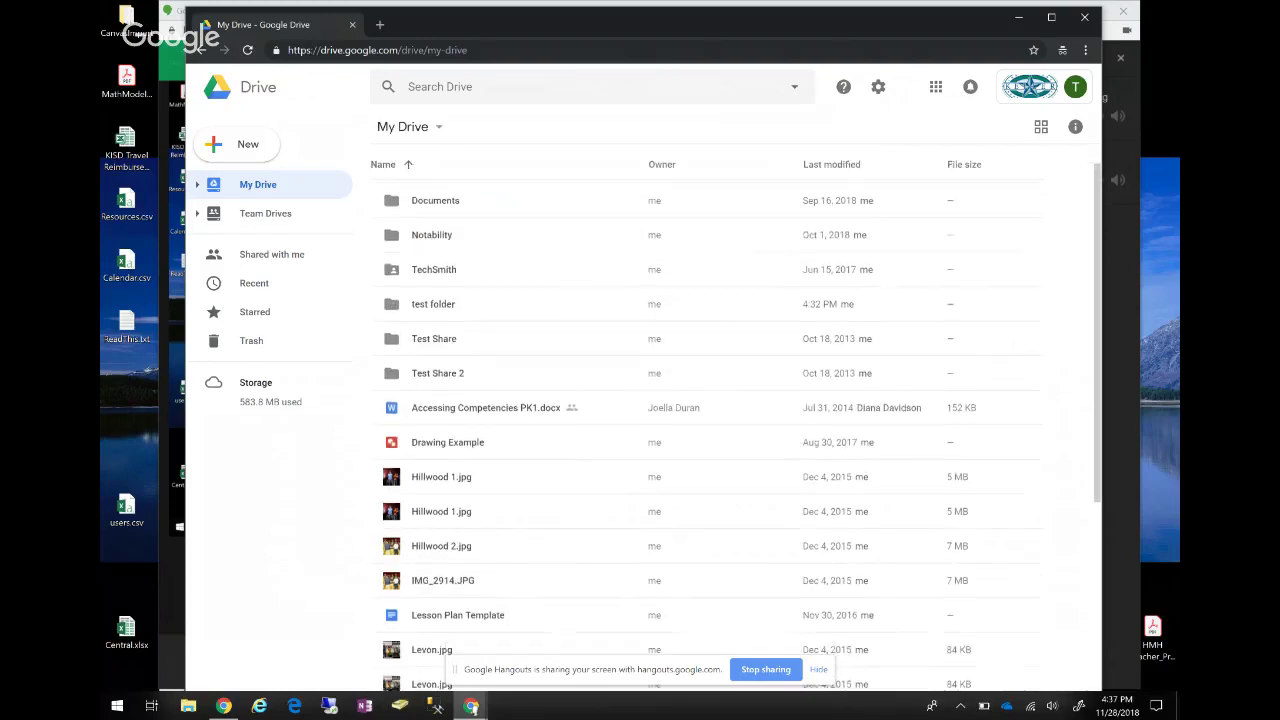
click(447, 442)
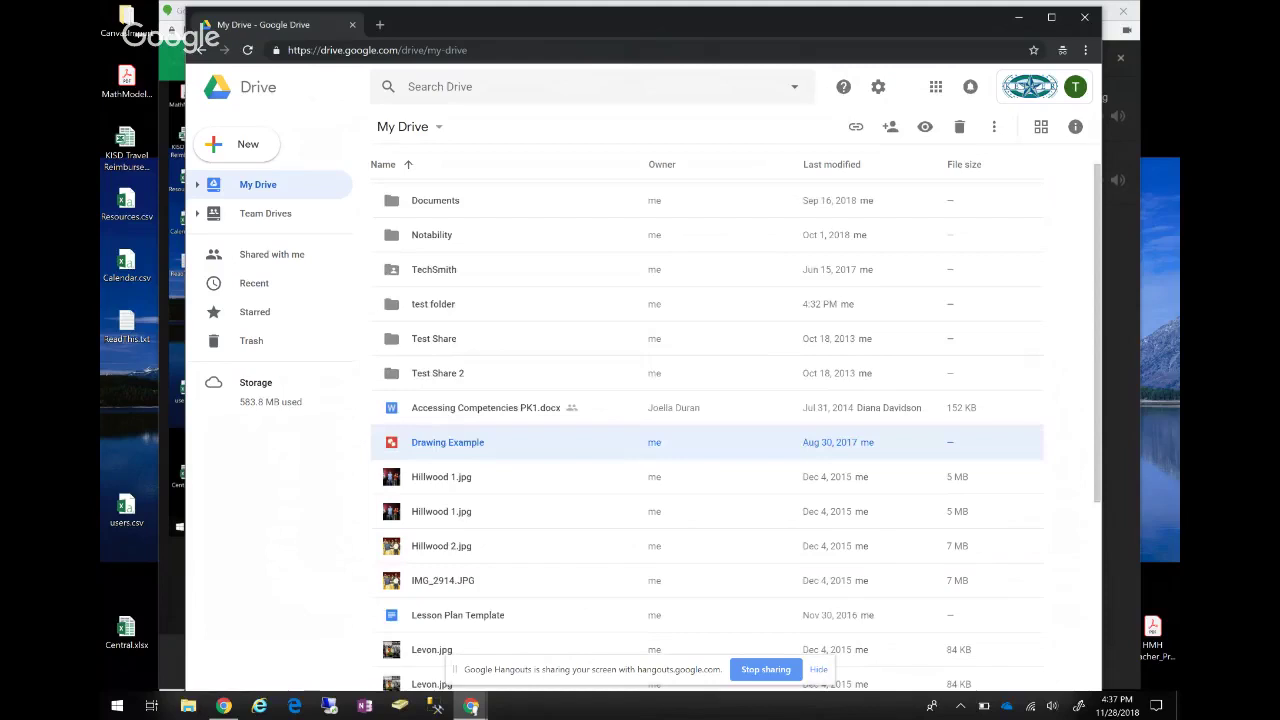
scroll(707, 439, up, 1)
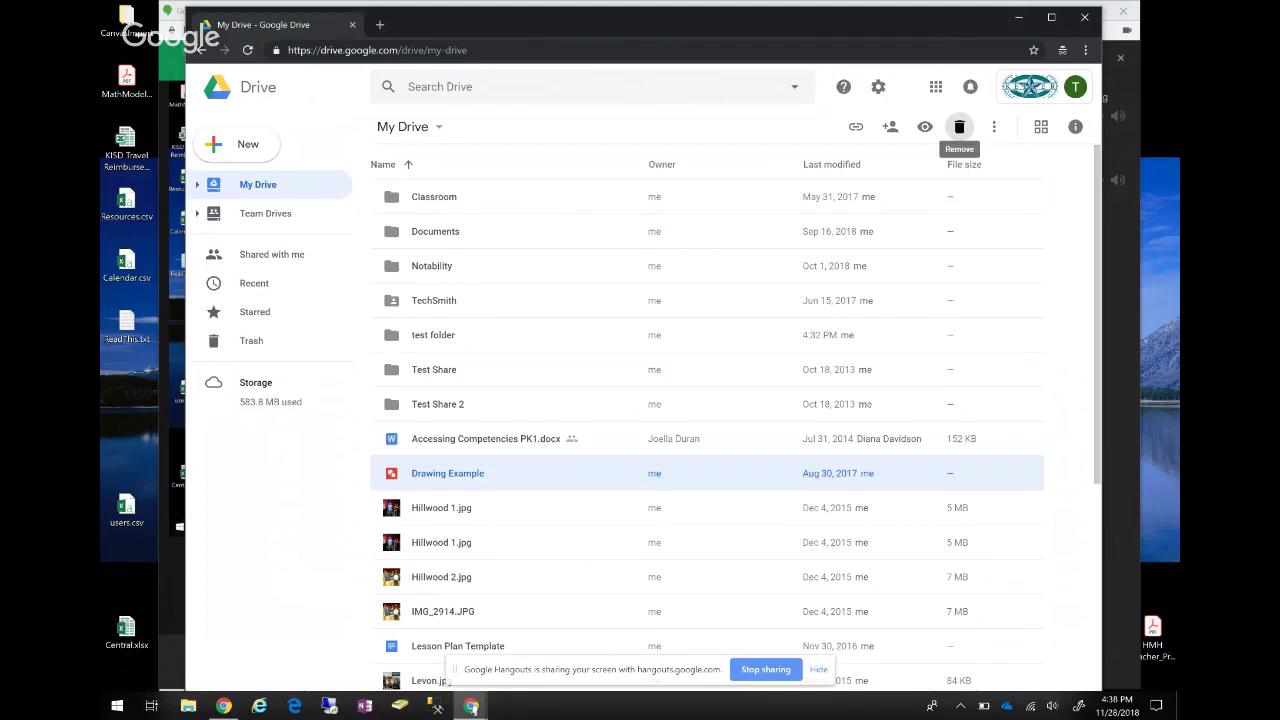
click(993, 126)
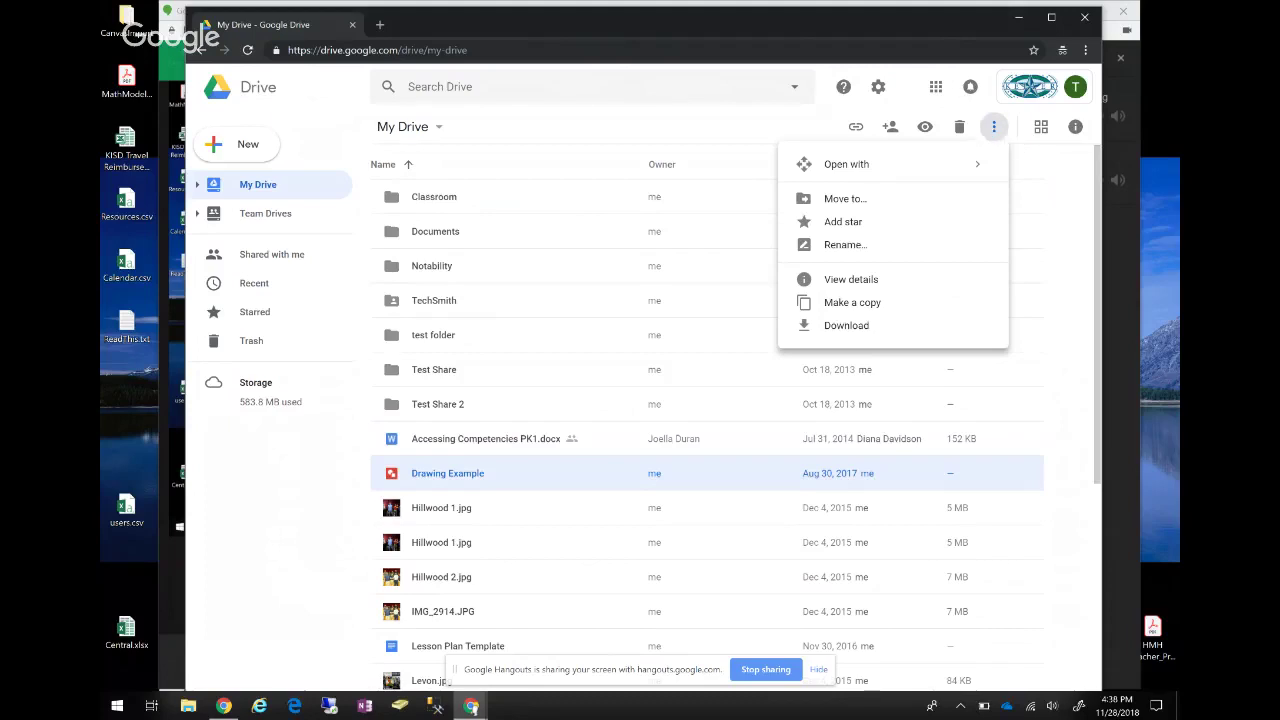
mouse_move(846, 164)
key(Escape)
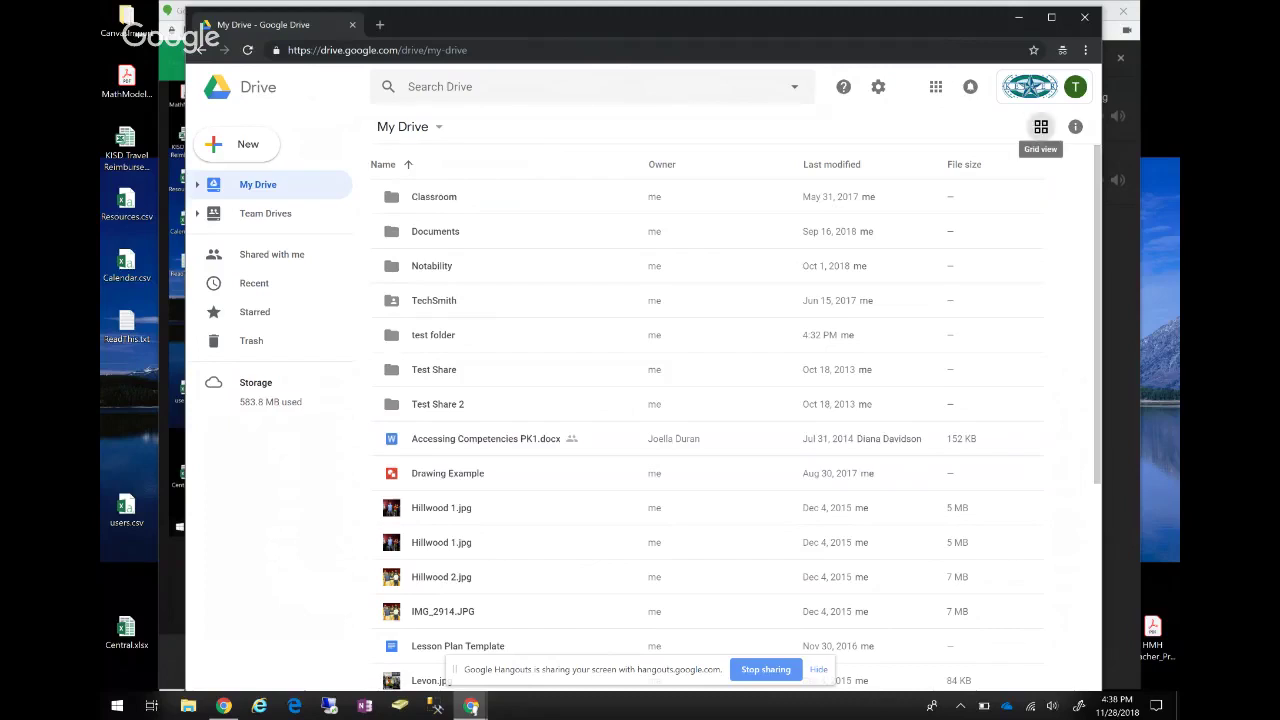
Show My Drive as grid thumbnails, then switch back to the list layout.
click(1040, 126)
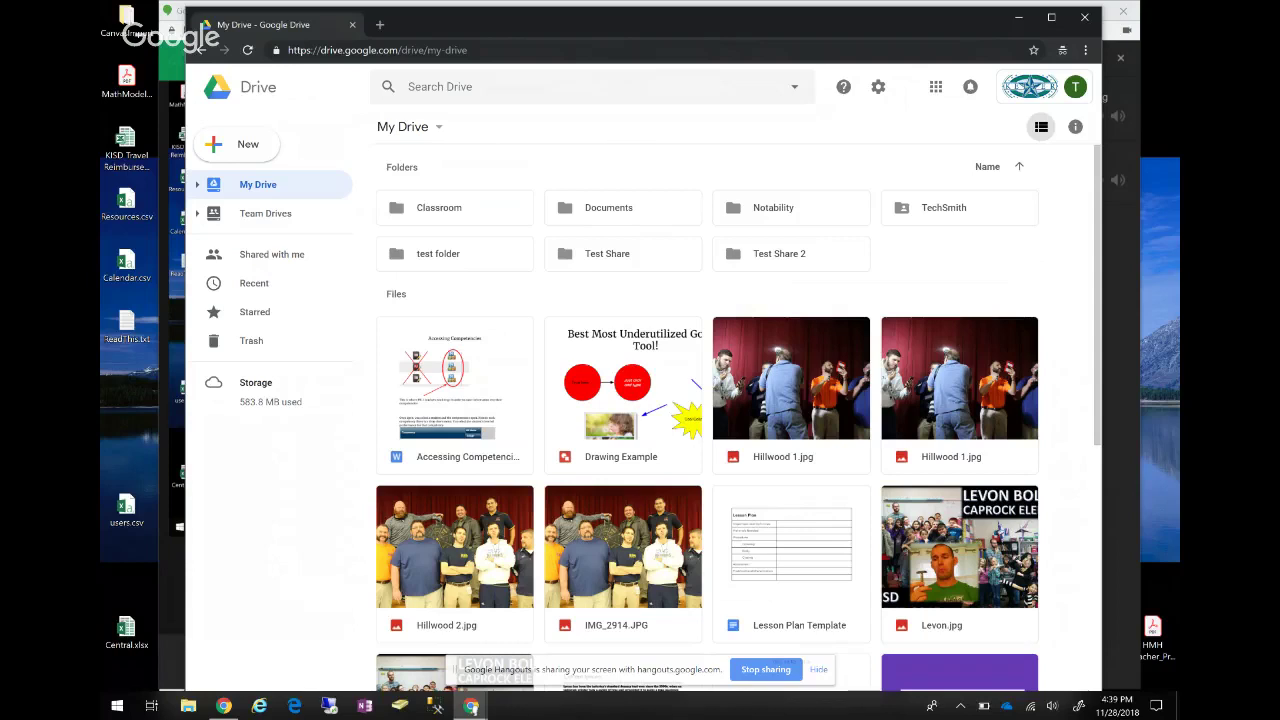
click(1041, 127)
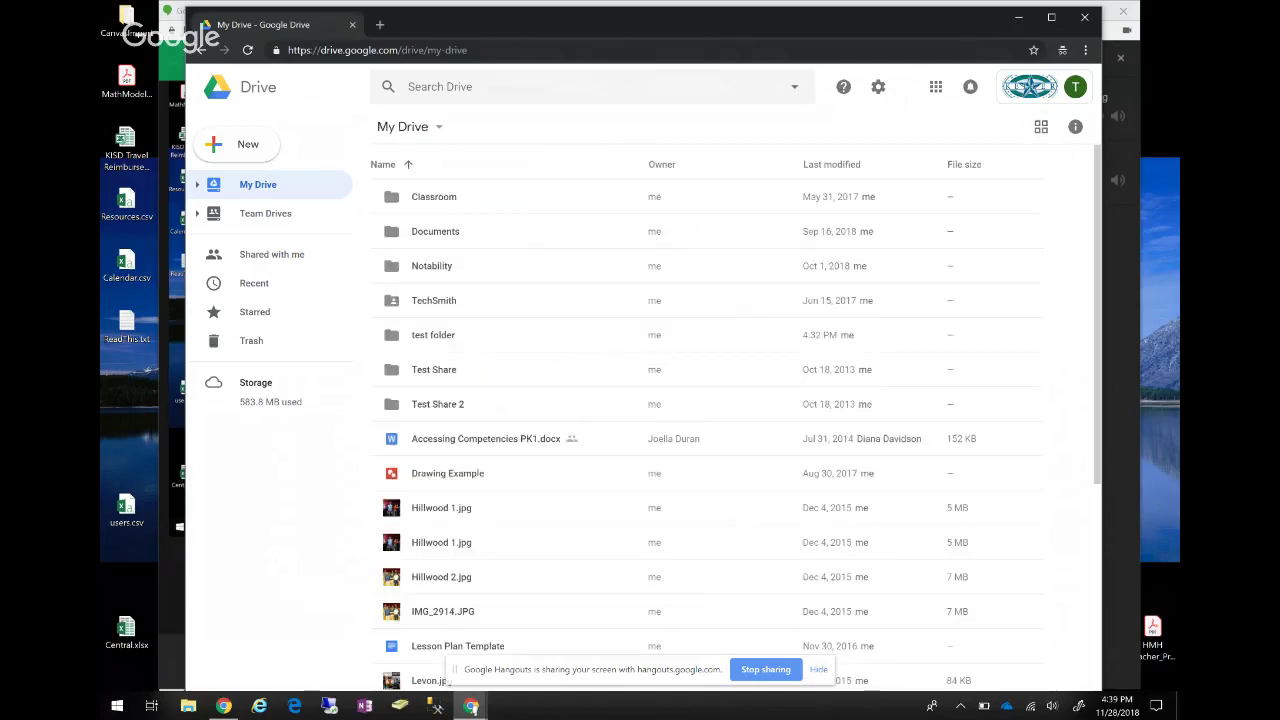
click(1051, 17)
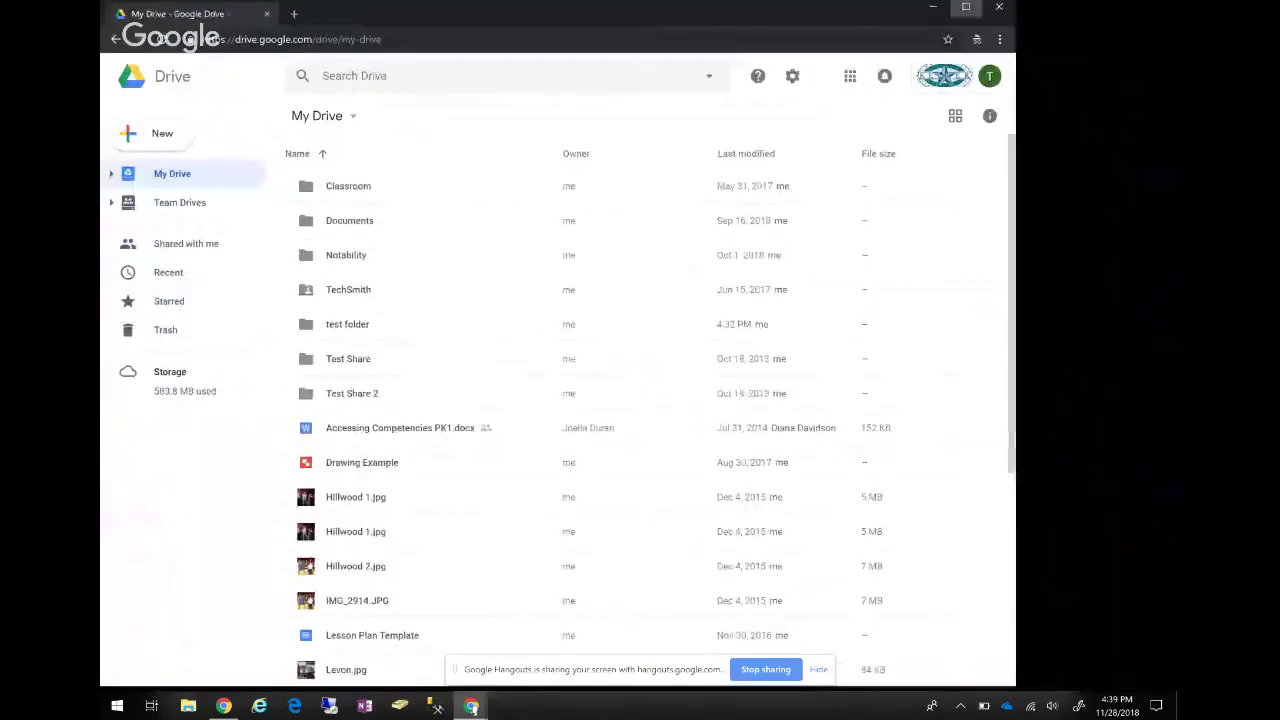
click(956, 74)
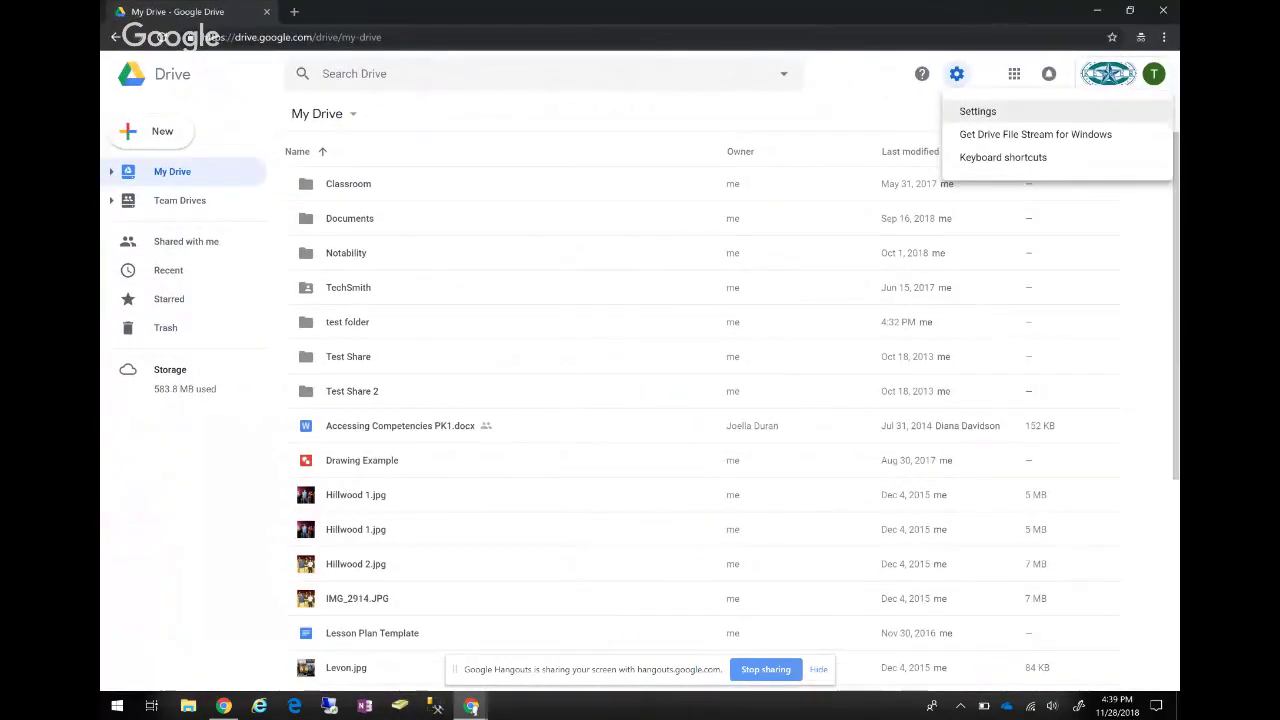
click(978, 111)
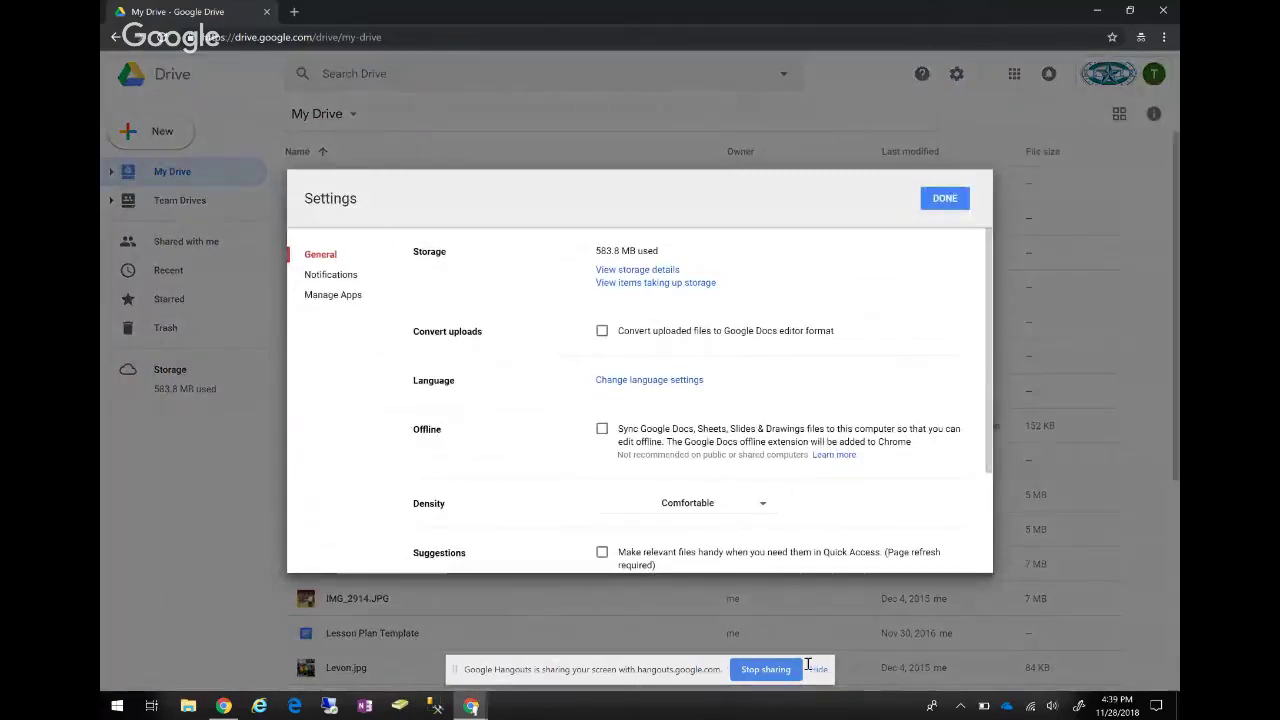
scroll(690, 400, down, 3)
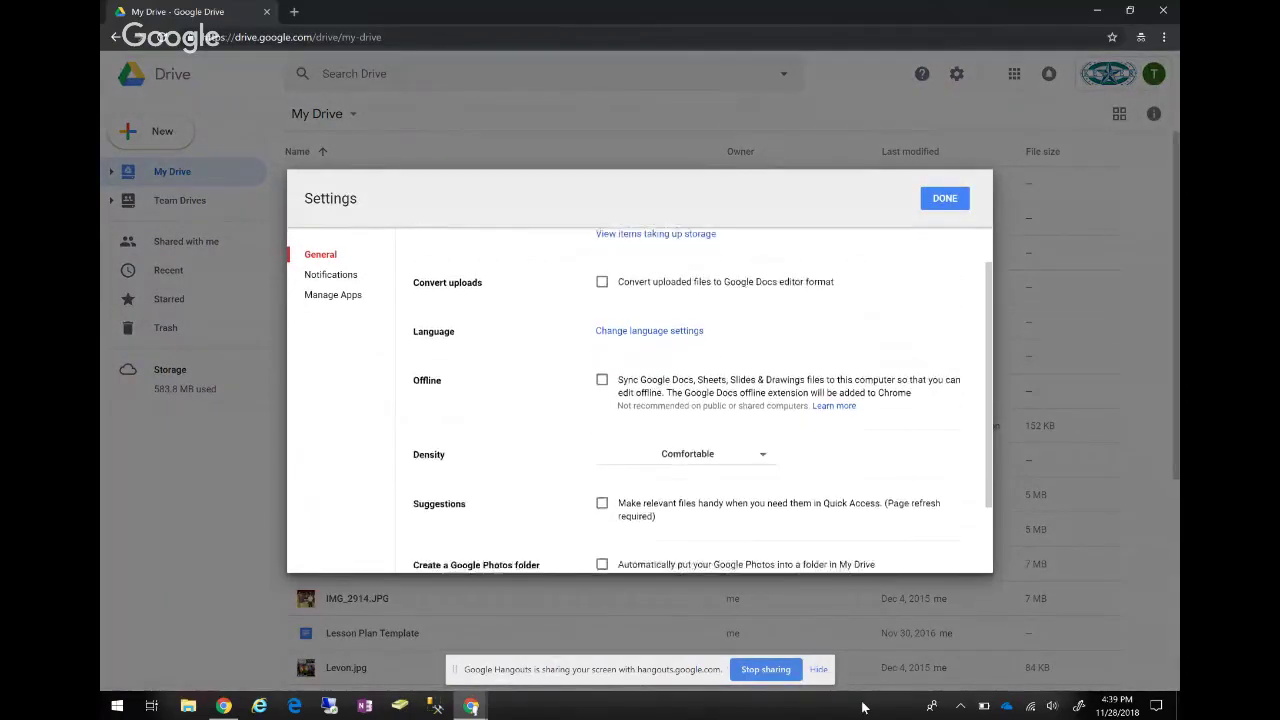
scroll(690, 400, up, 1)
scroll(690, 400, up, 1)
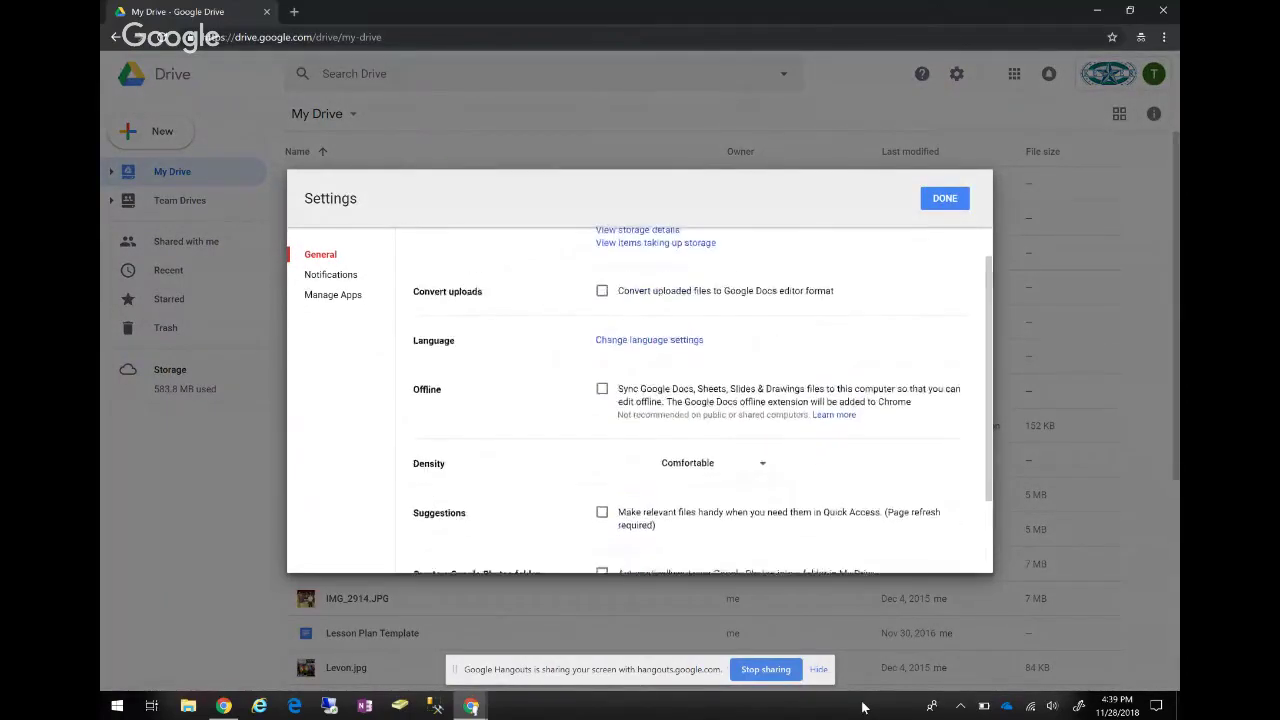
scroll(690, 400, down, 1)
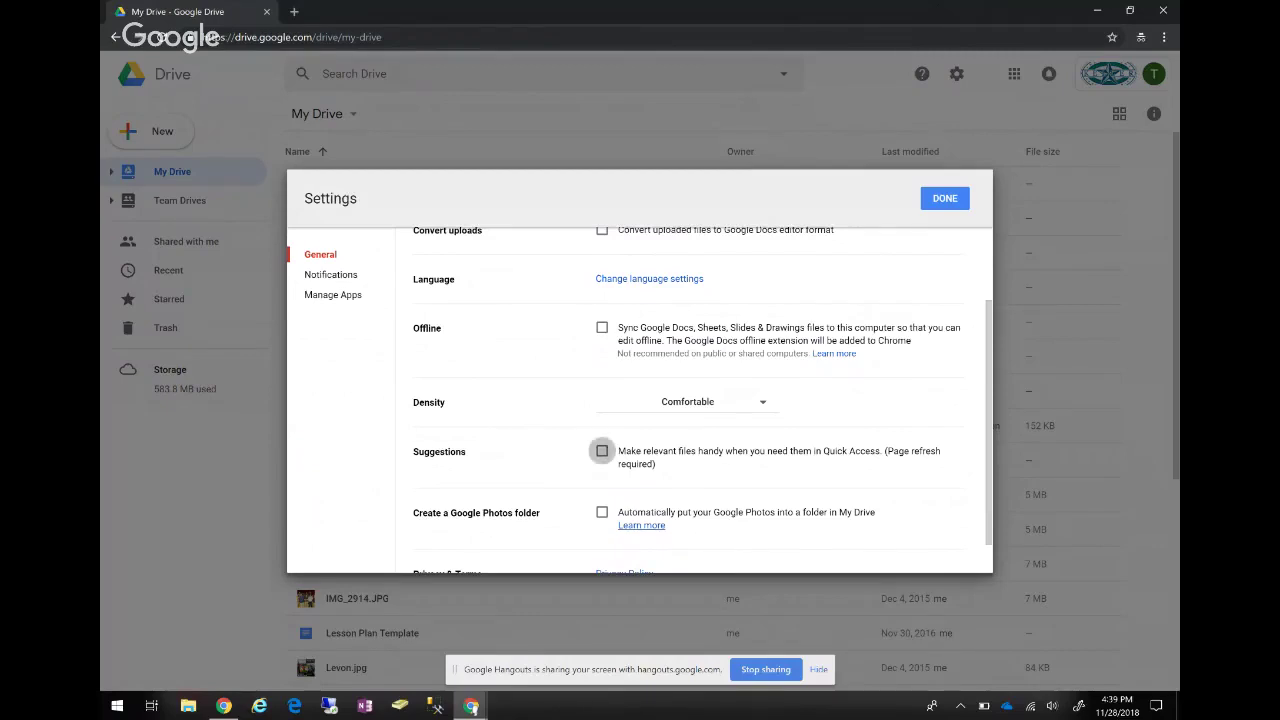
click(602, 451)
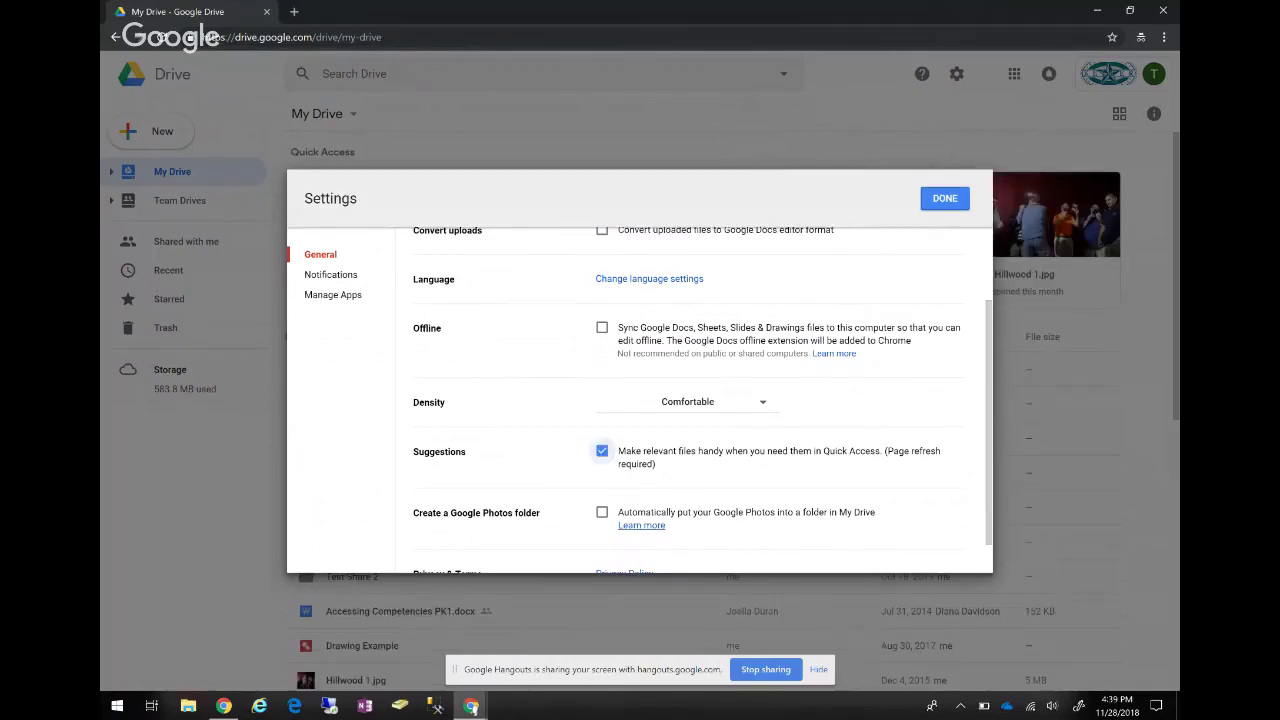
click(956, 74)
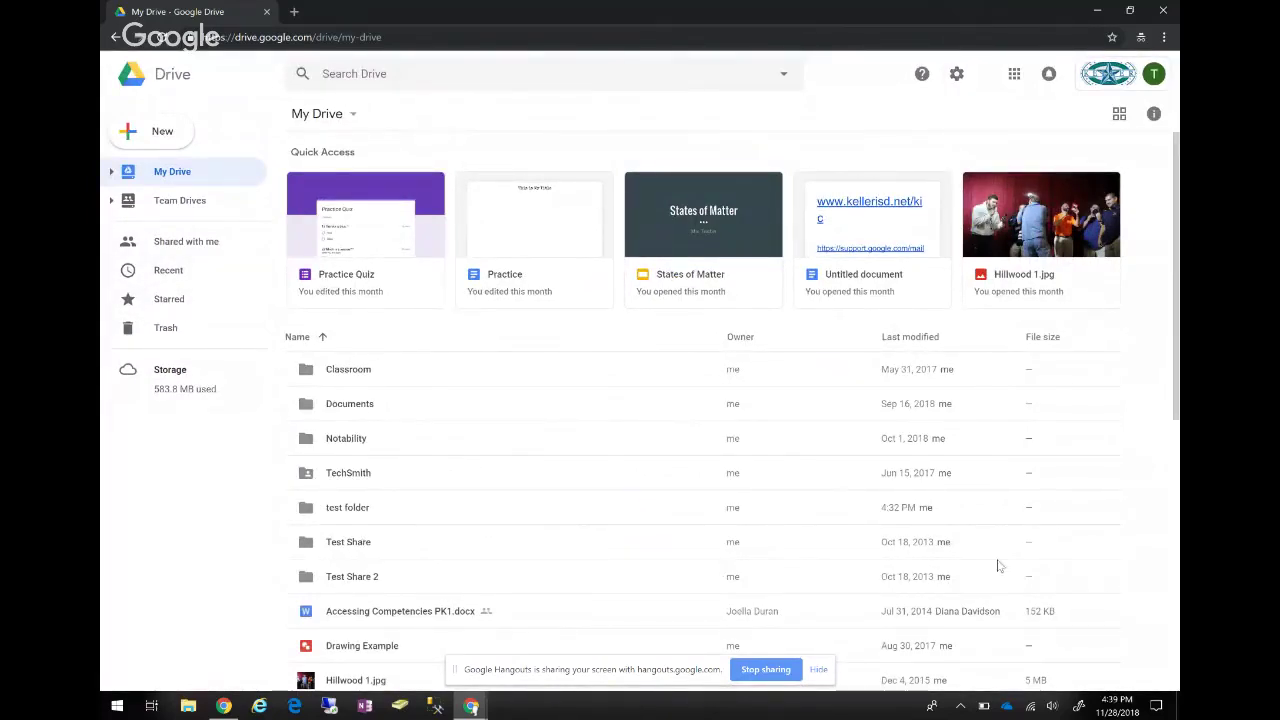
scroll(710, 533, down, 4)
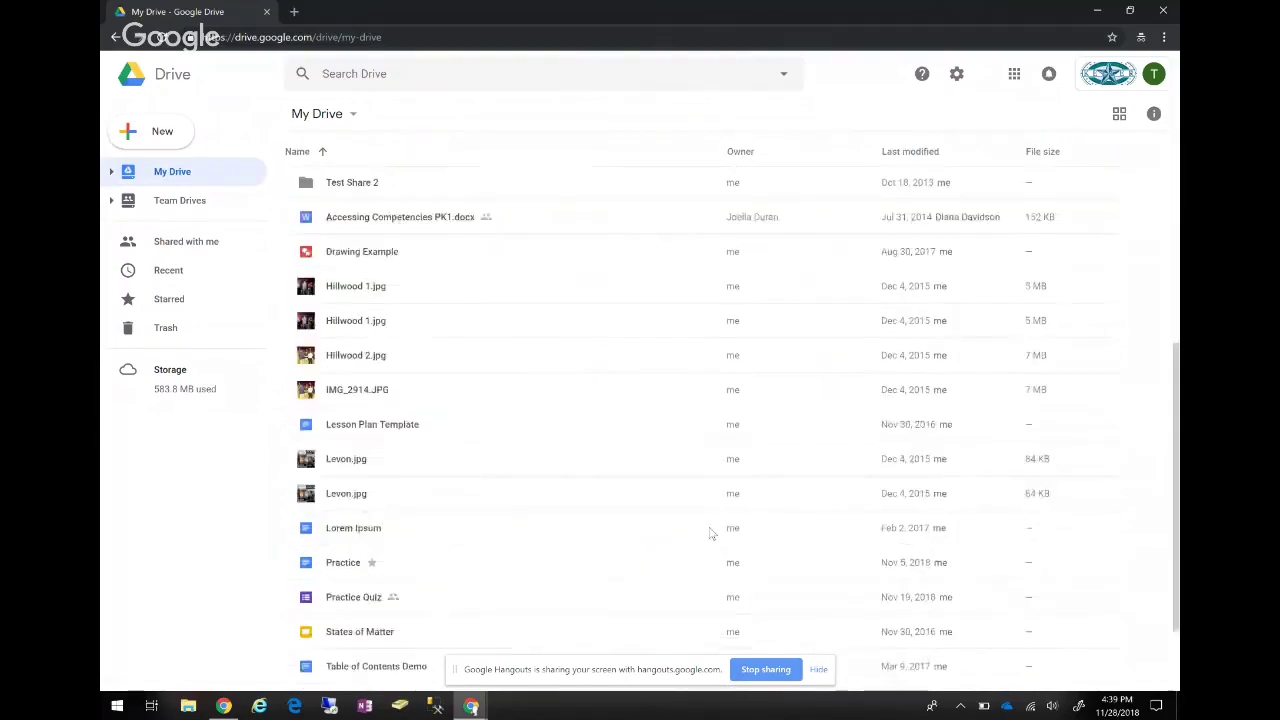
scroll(720, 560, up, 1)
scroll(738, 610, down, 2)
scroll(745, 415, up, 5)
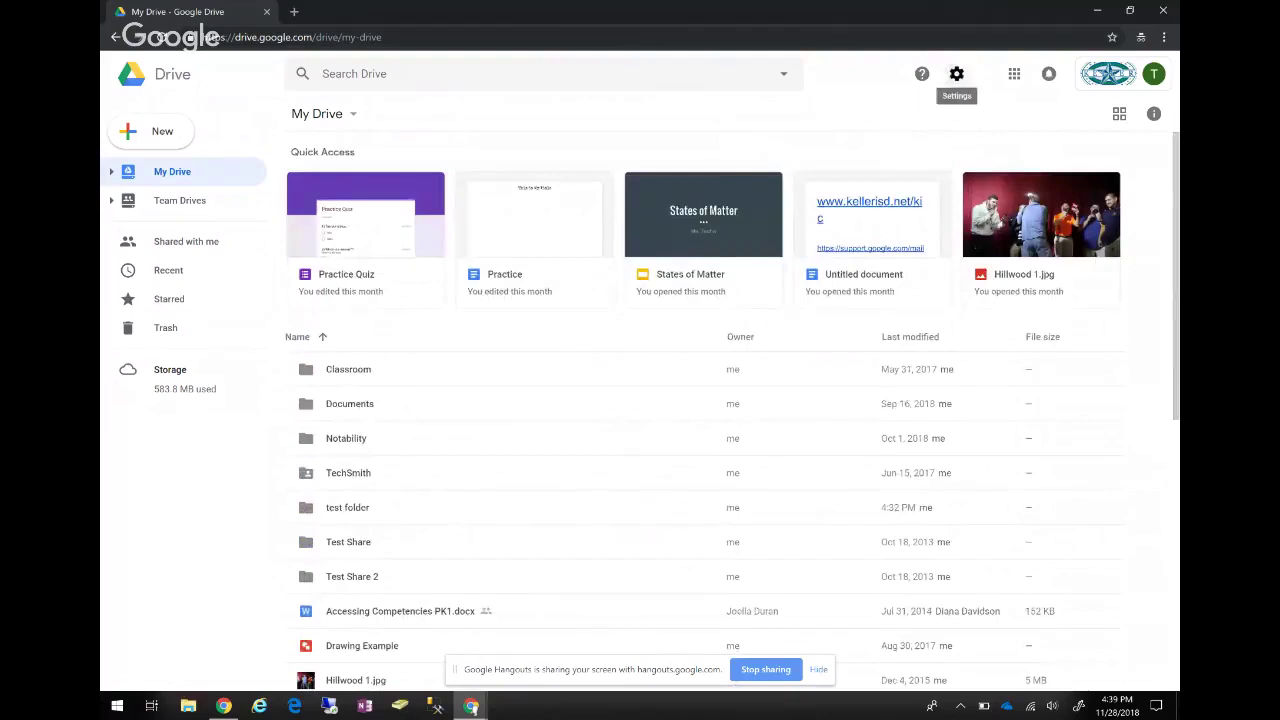
click(956, 73)
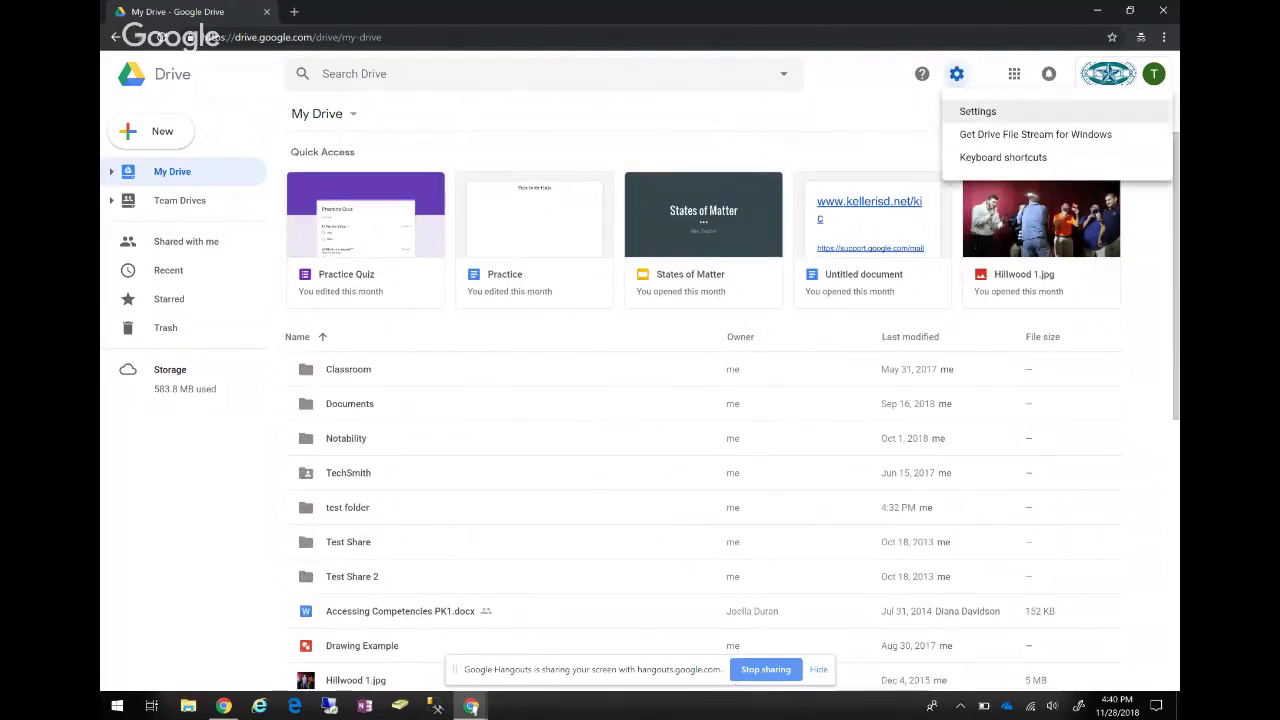
click(978, 111)
scroll(640, 400, down, 2)
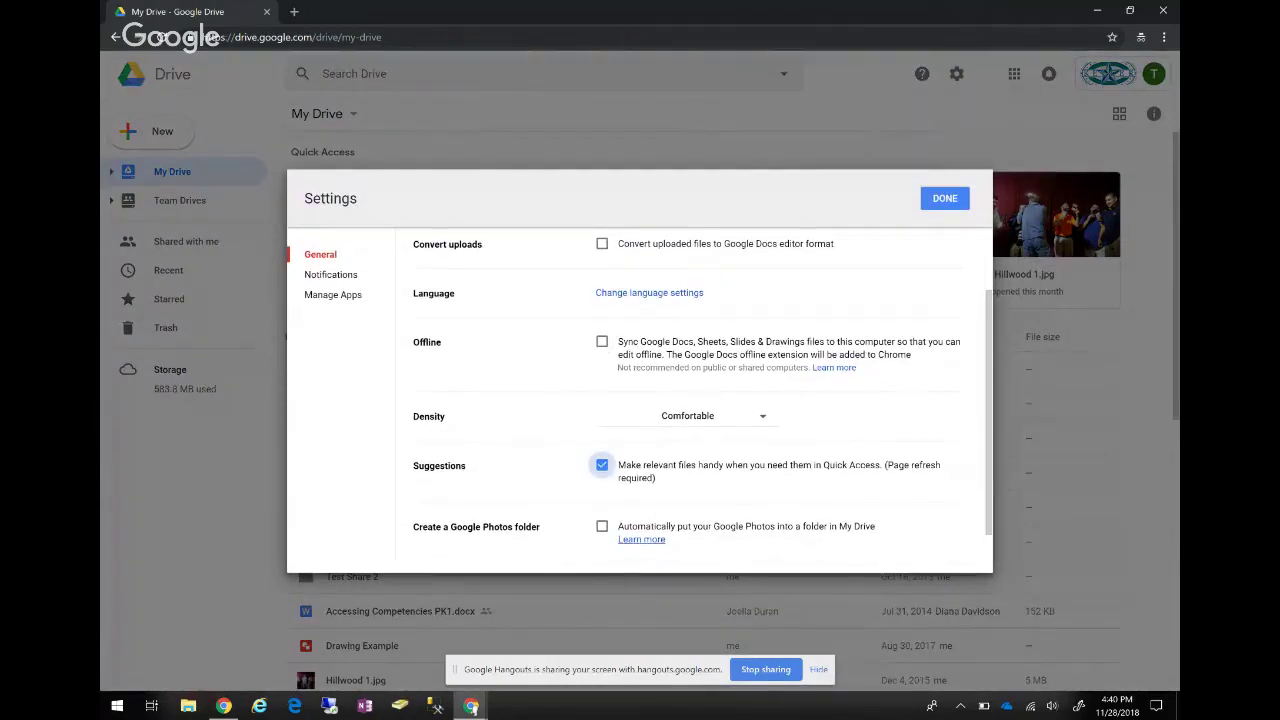
key(space)
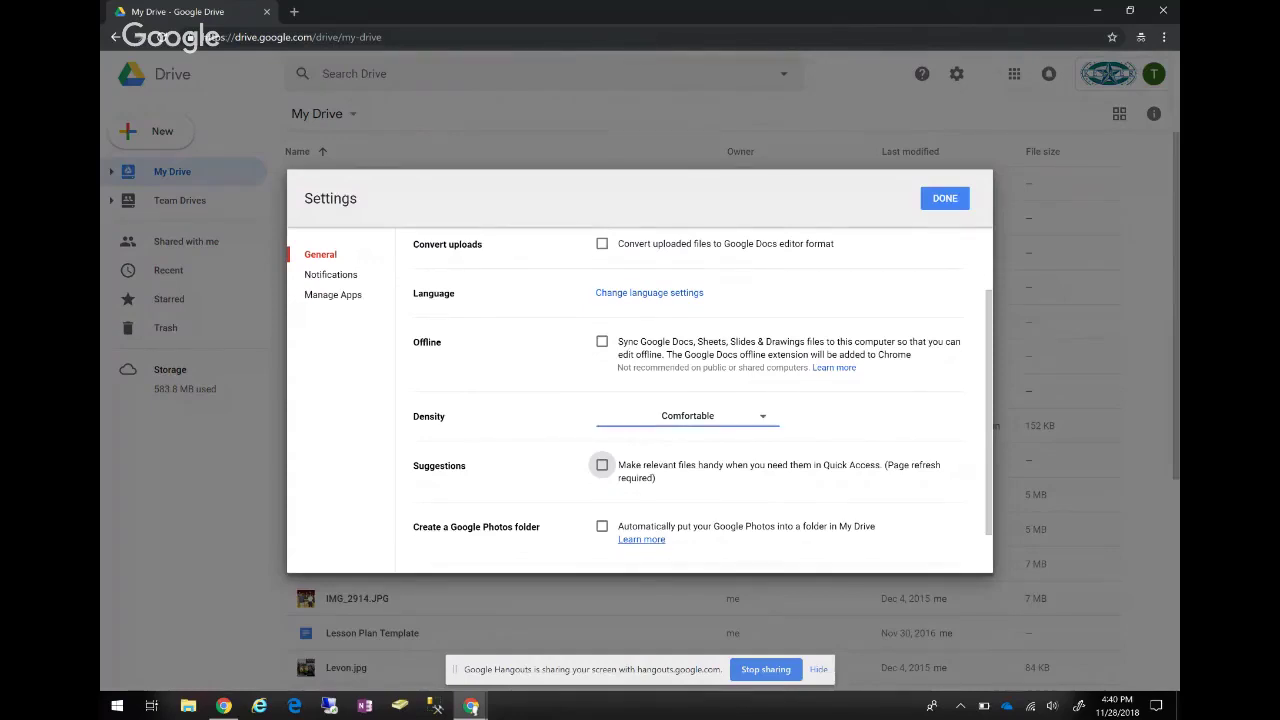
click(945, 198)
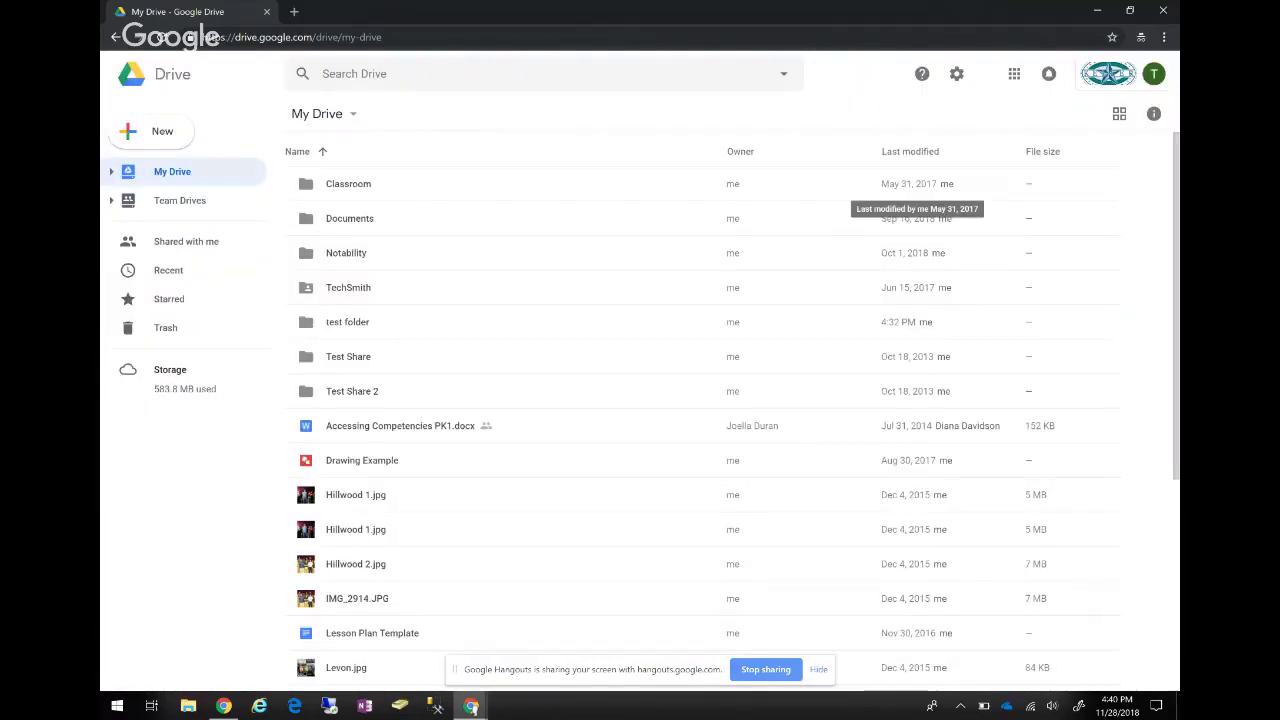
Scroll the file list, then open Shared with me, sorted by share date, newest first.
scroll(910, 200, down, 1)
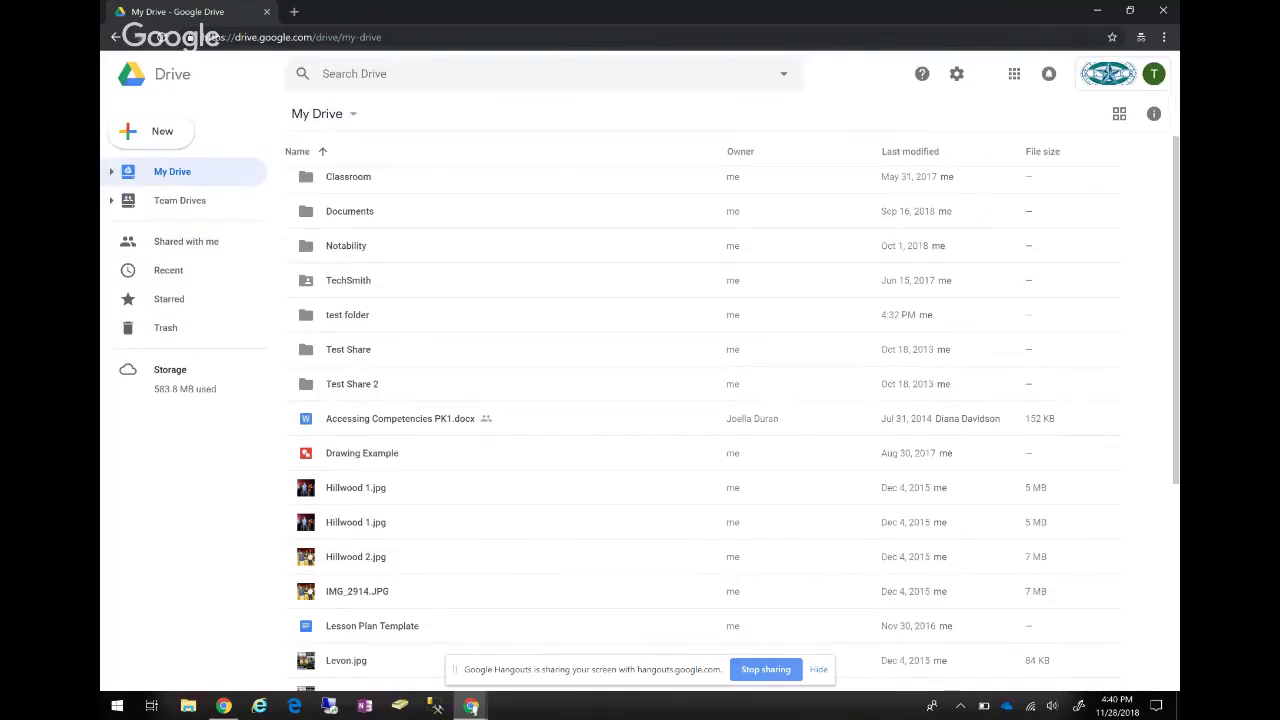
scroll(916, 225, down, 1)
scroll(916, 225, up, 1)
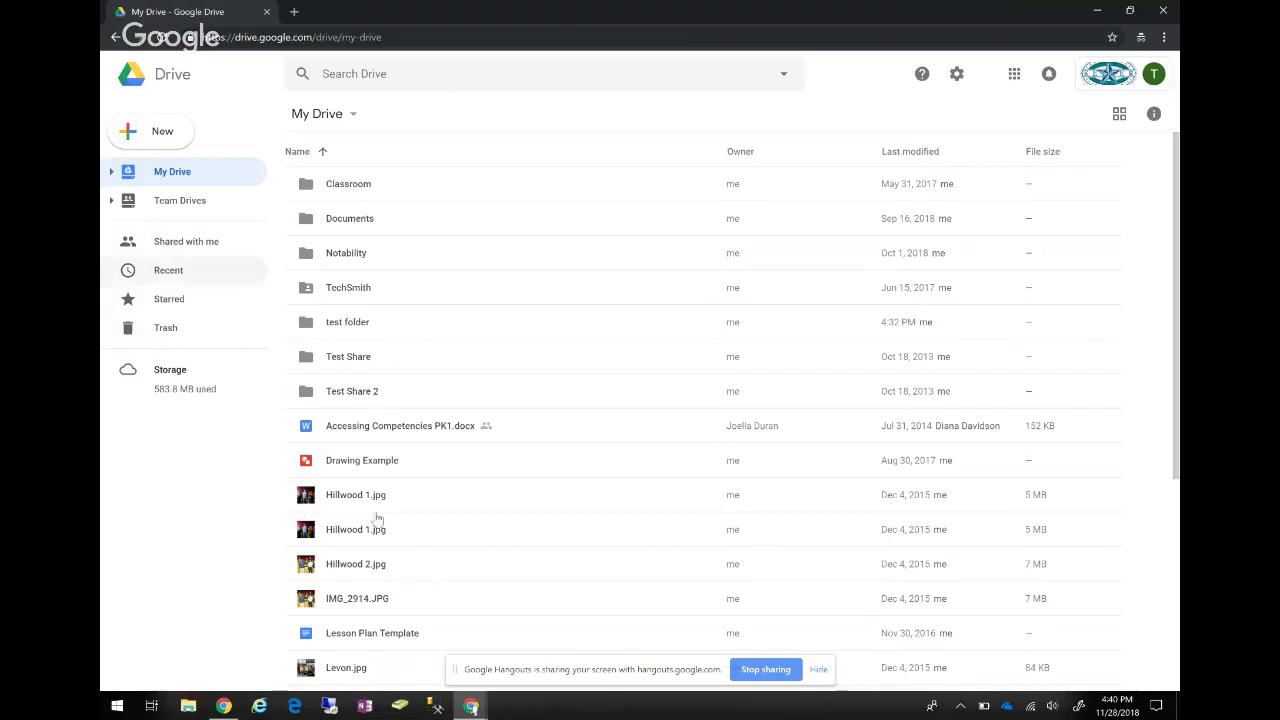
click(186, 241)
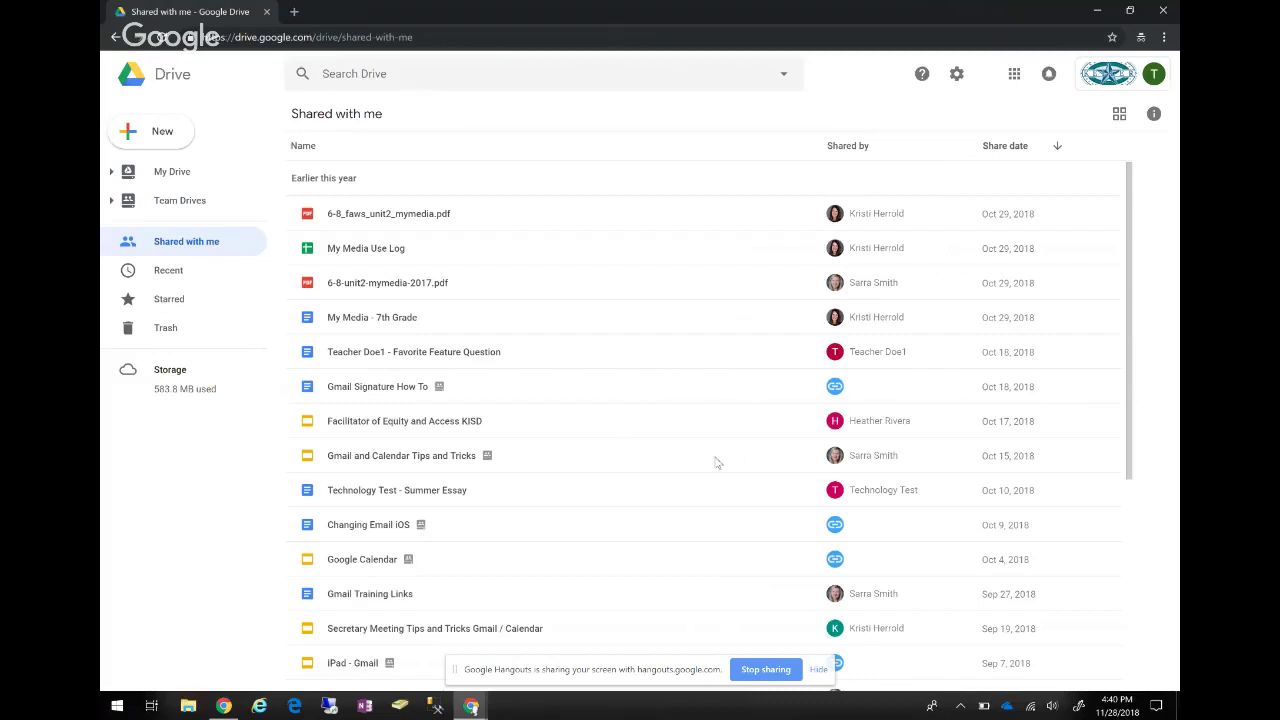
key(Down)
key(Return)
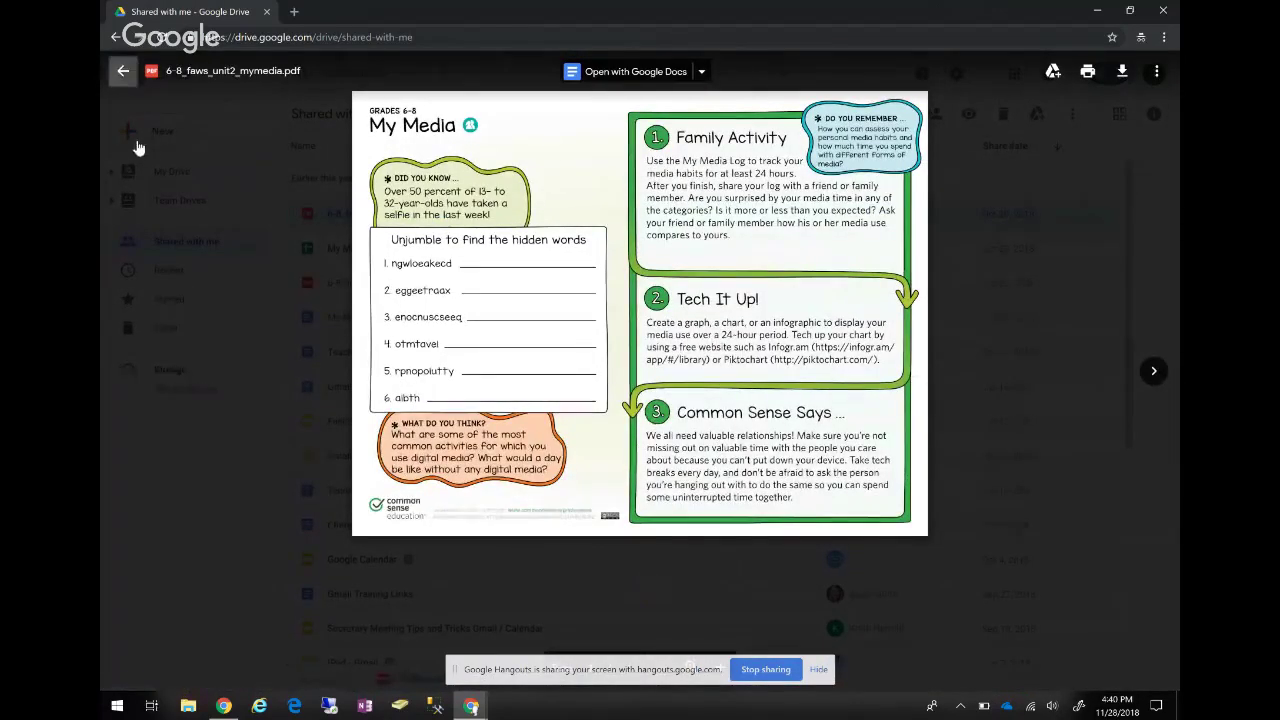
click(123, 71)
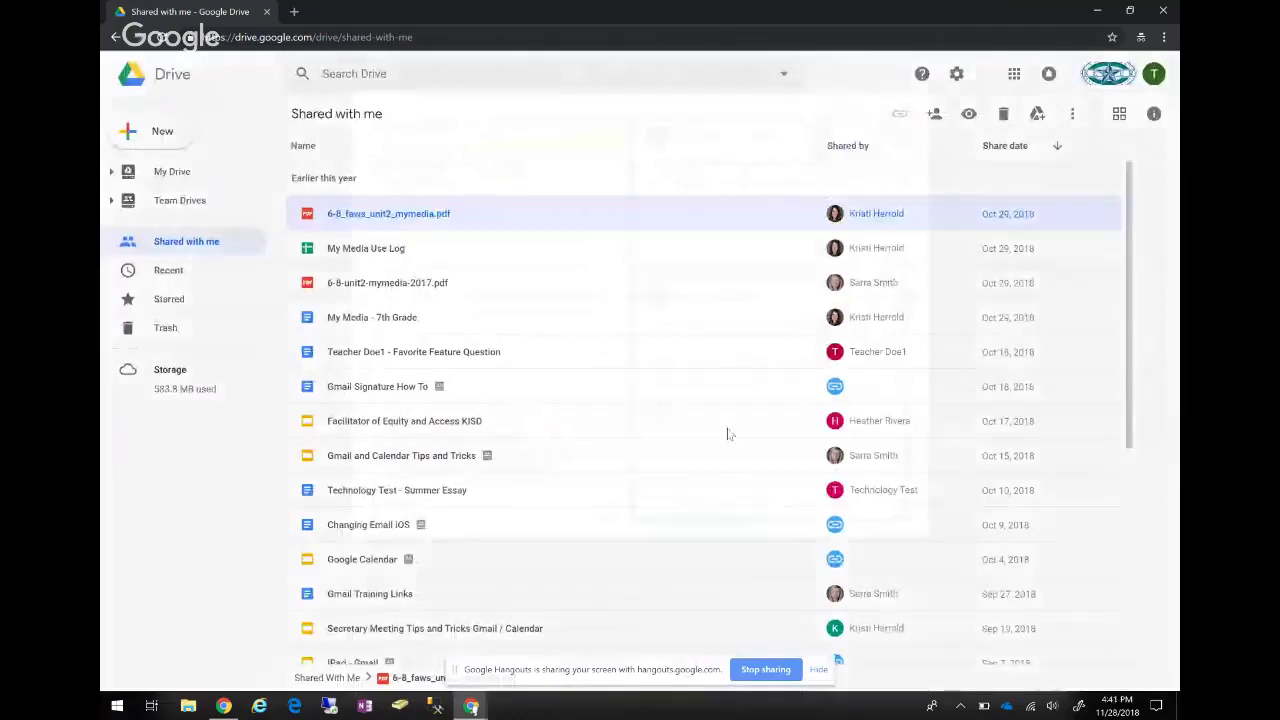
key(Return)
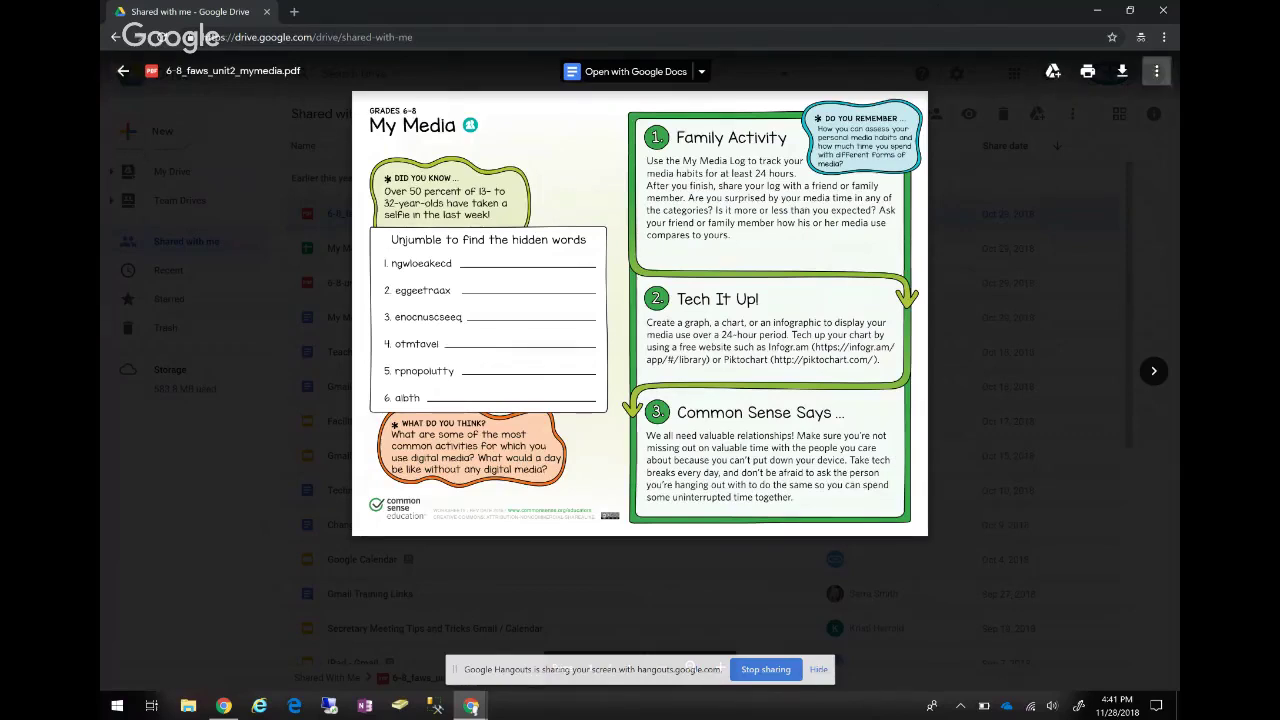
click(1156, 71)
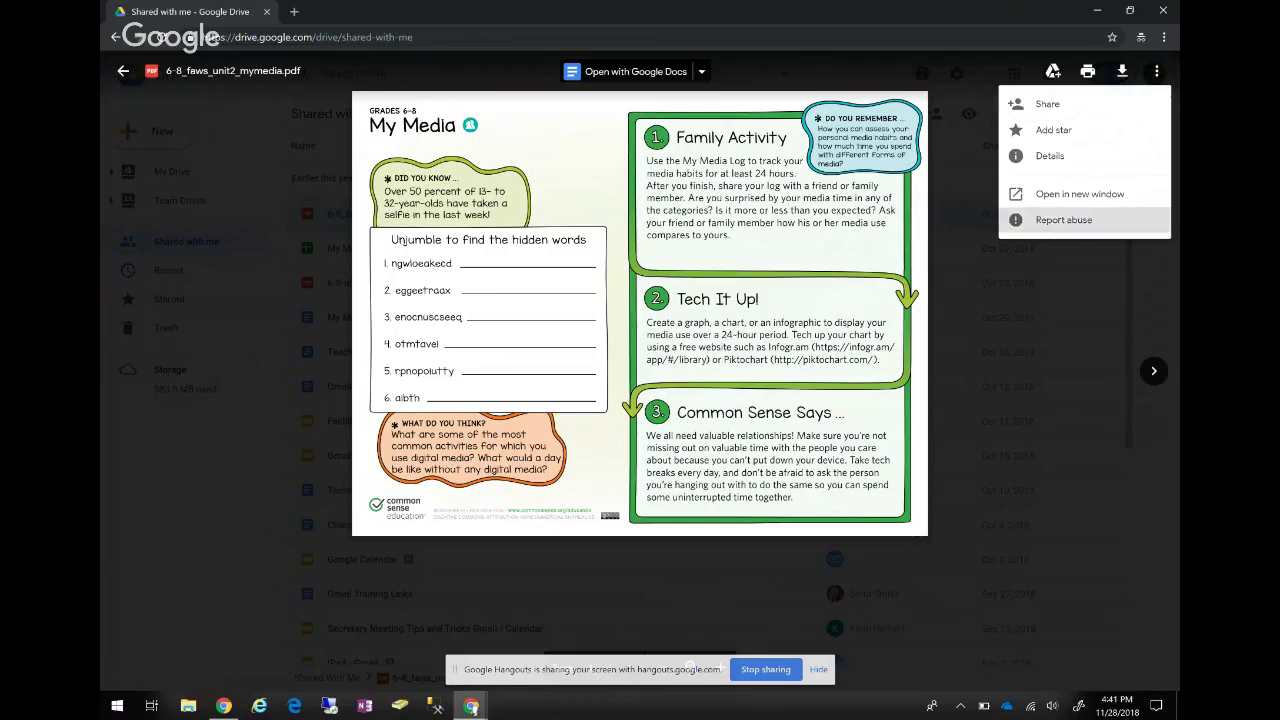
click(150, 161)
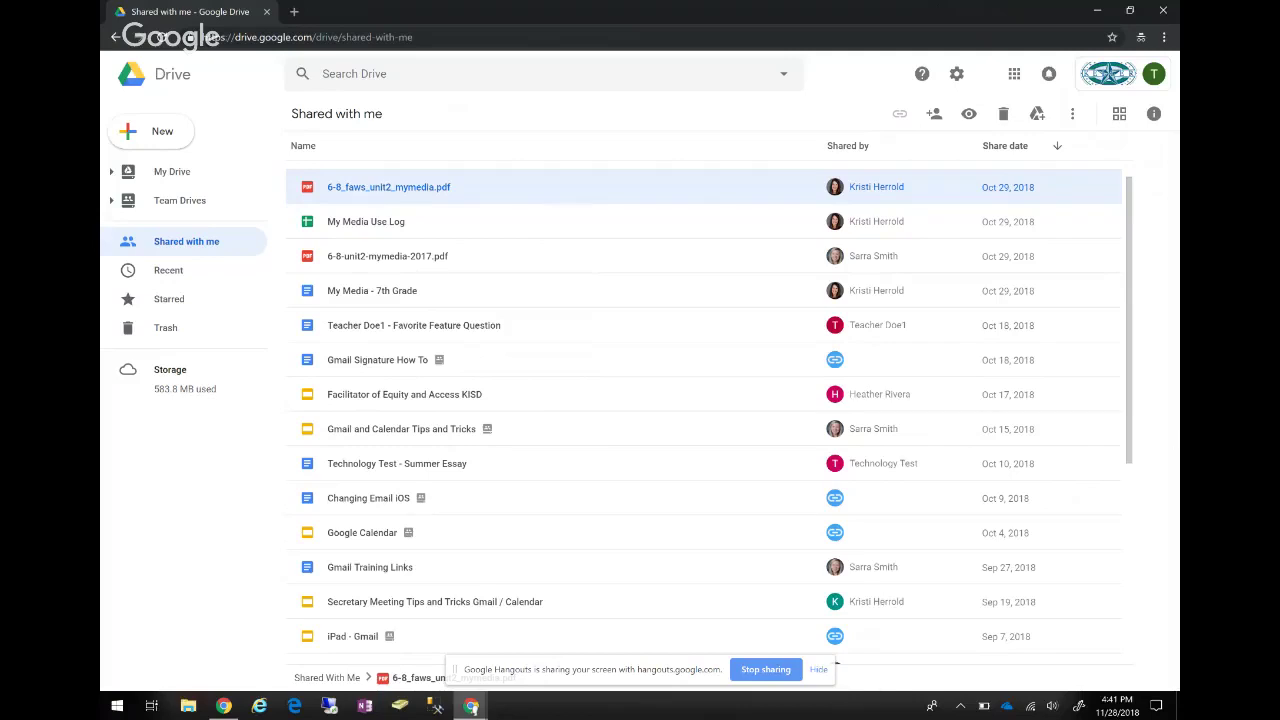
Return to My Drive and open Get Drive File Stream for Windows from the Settings gear.
scroll(704, 413, up, 1)
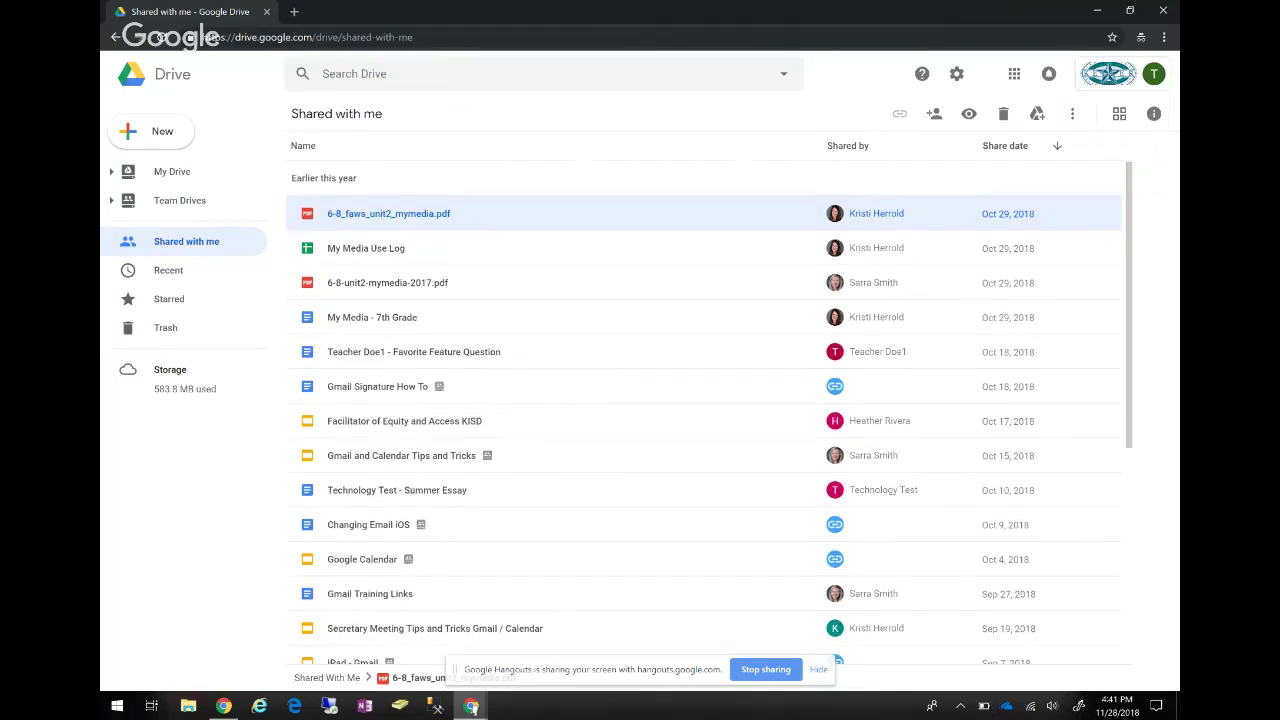
scroll(704, 413, down, 5)
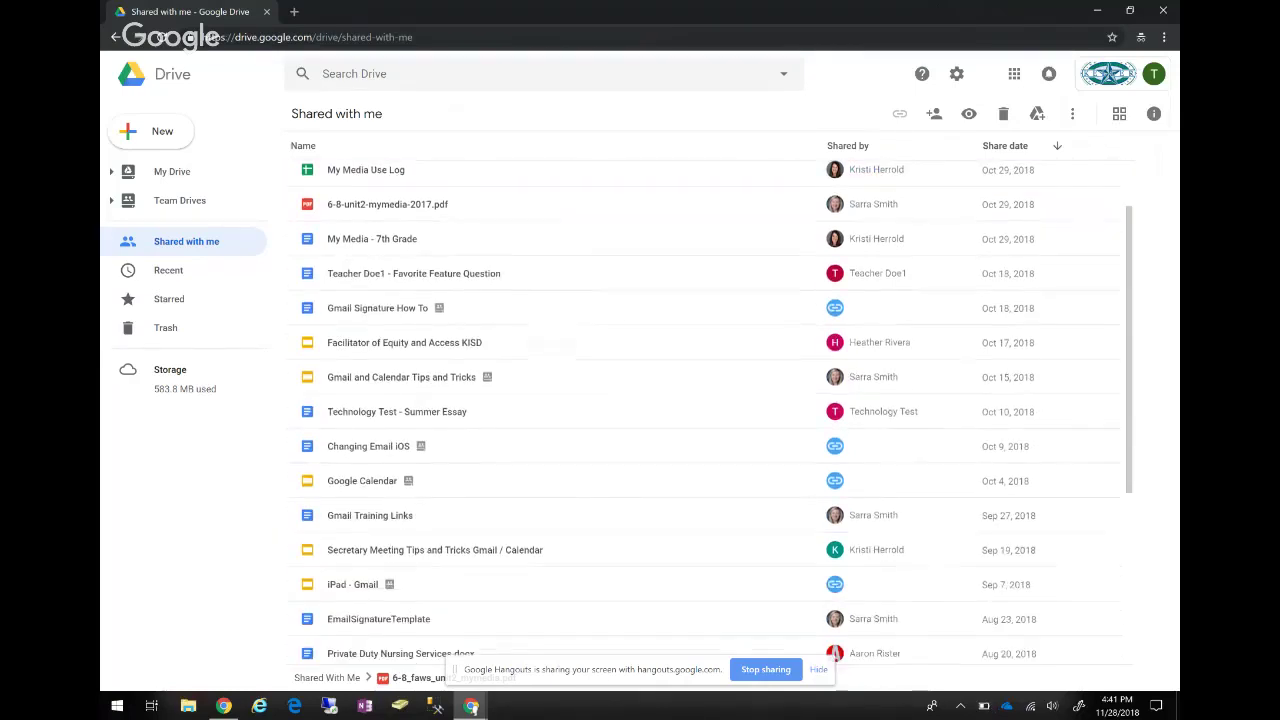
scroll(704, 413, up, 5)
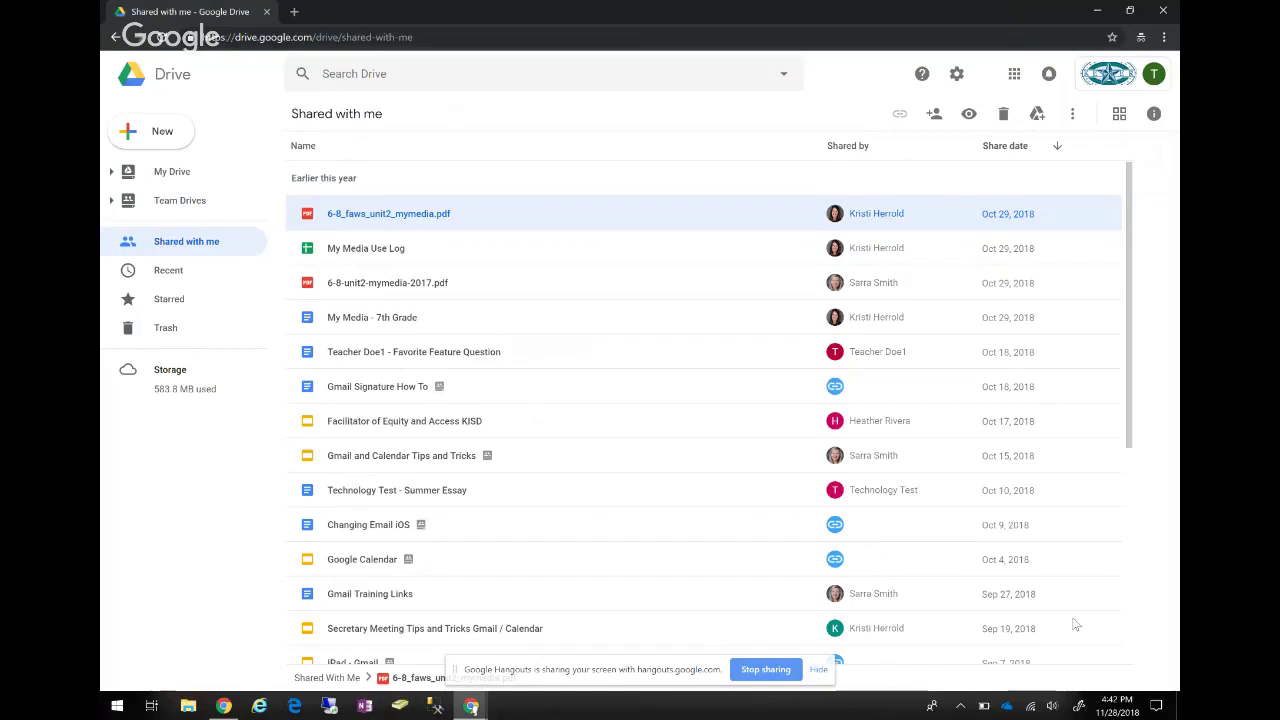
key(alt+Left)
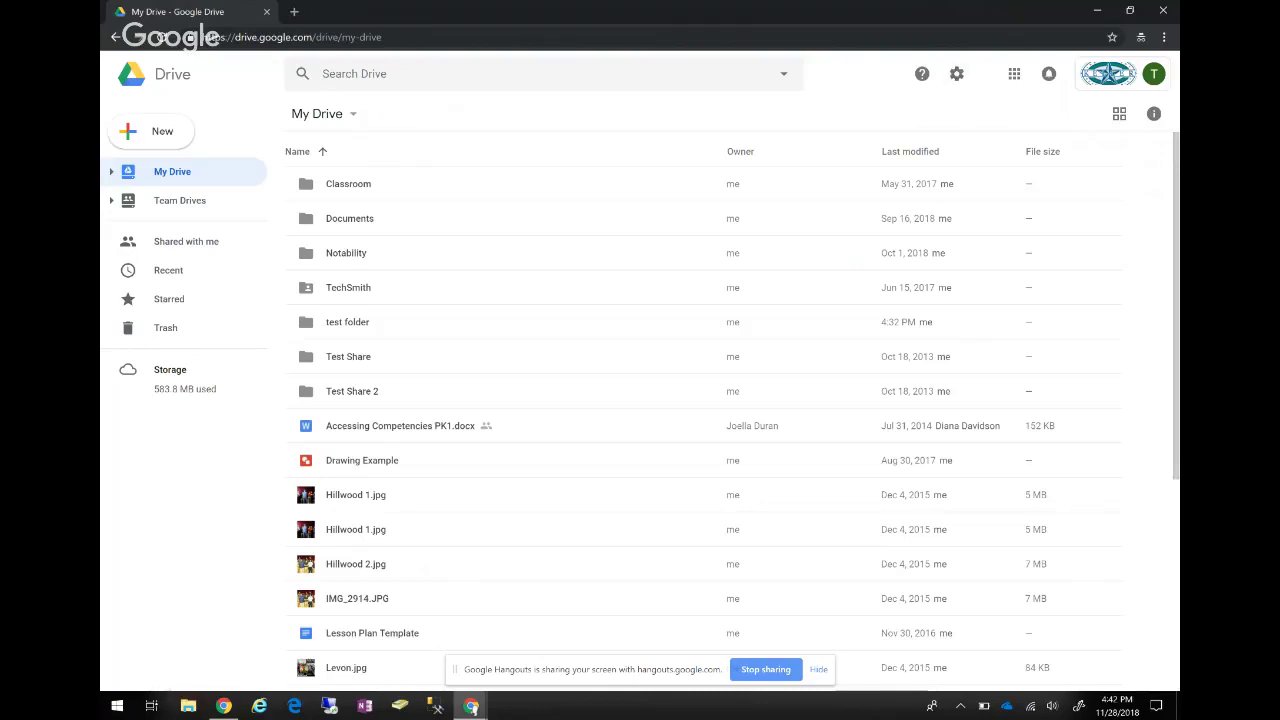
click(956, 73)
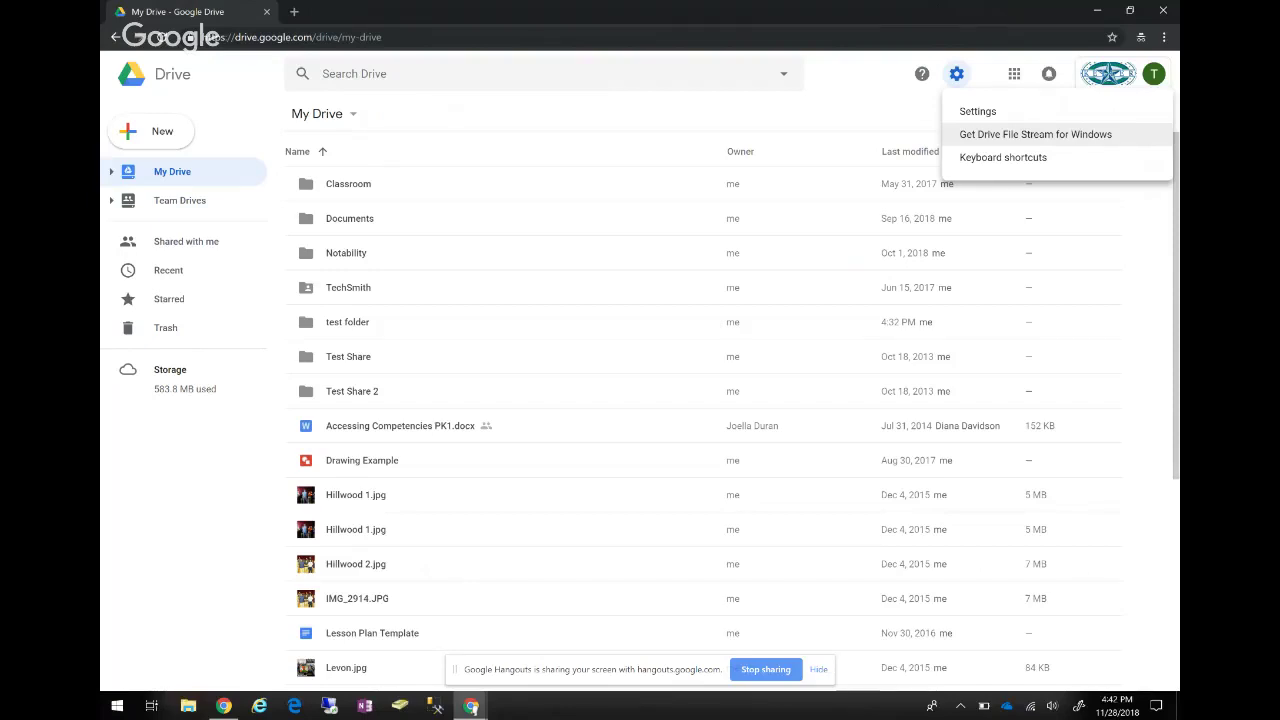
click(1035, 134)
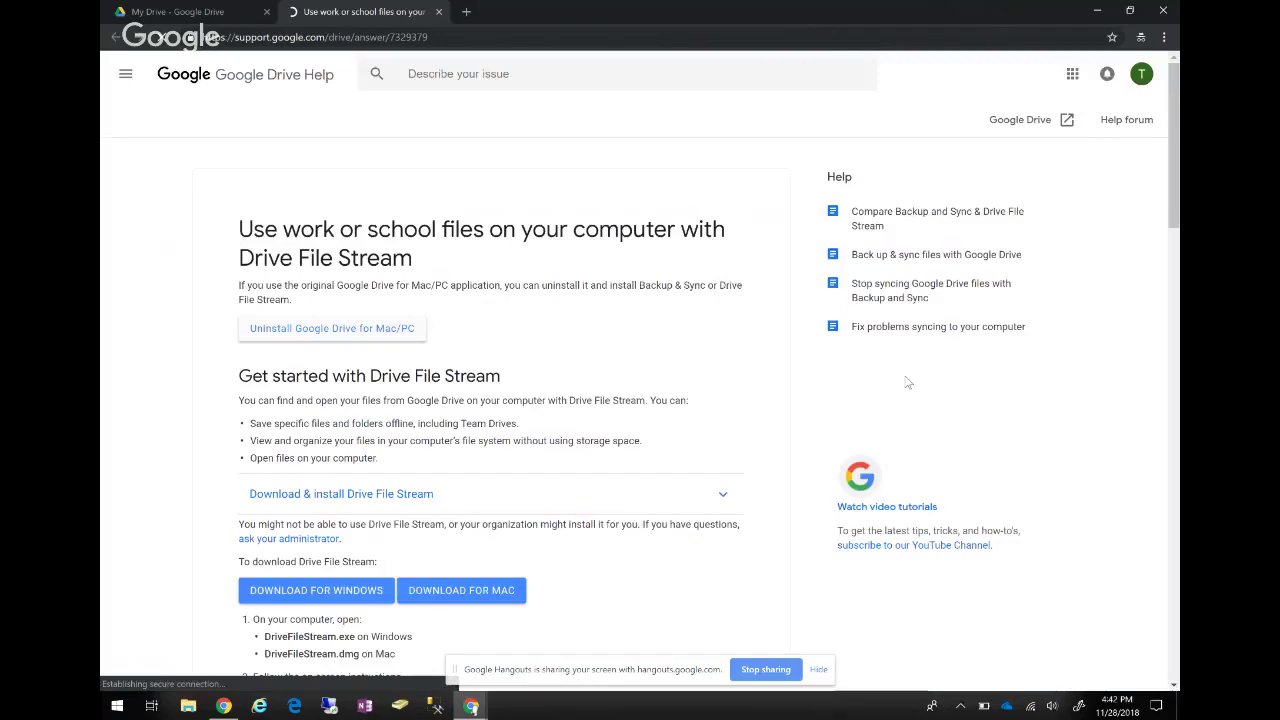
Expand Download & install Drive File Stream, briefly check This PC, then start a Windows search.
scroll(922, 575, down, 2)
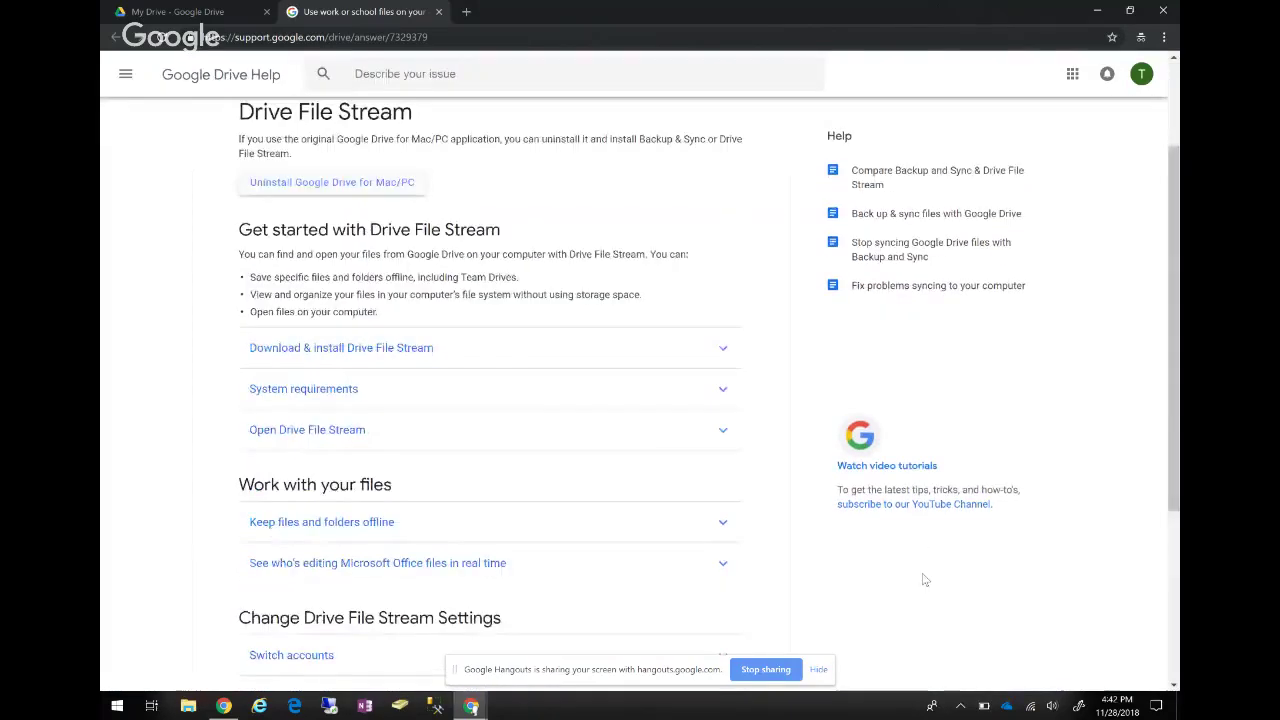
click(341, 377)
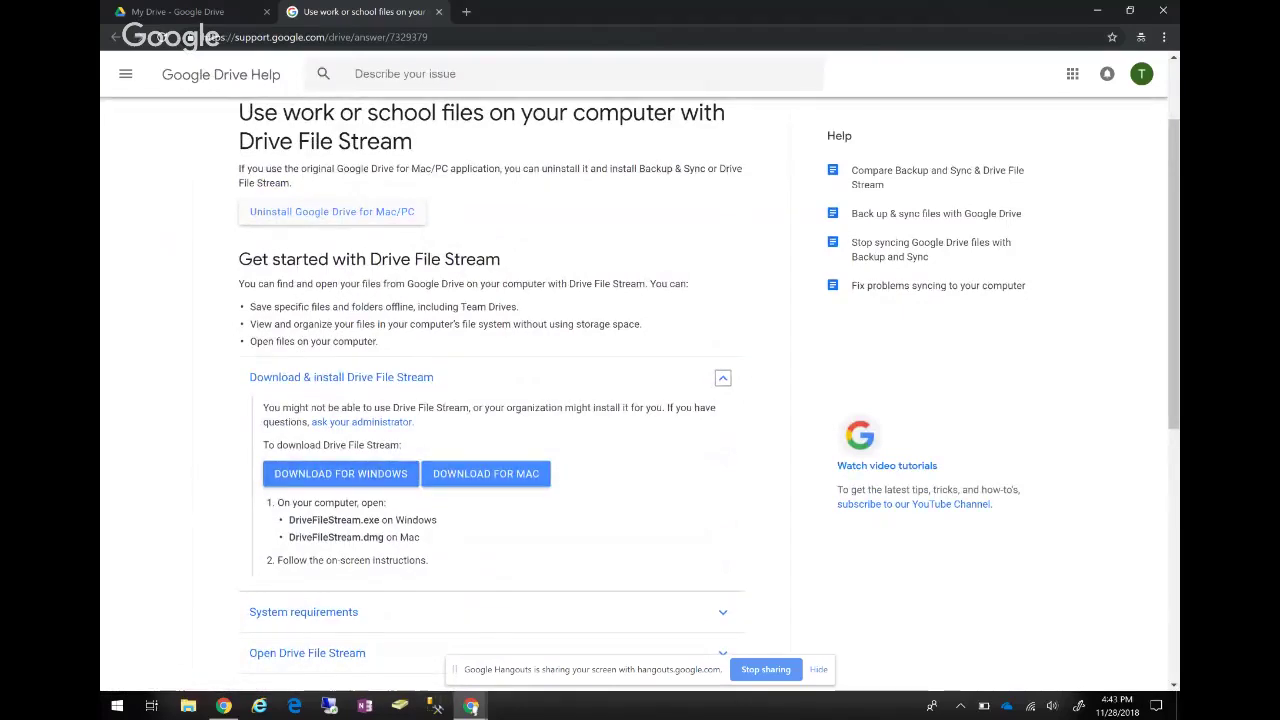
click(188, 706)
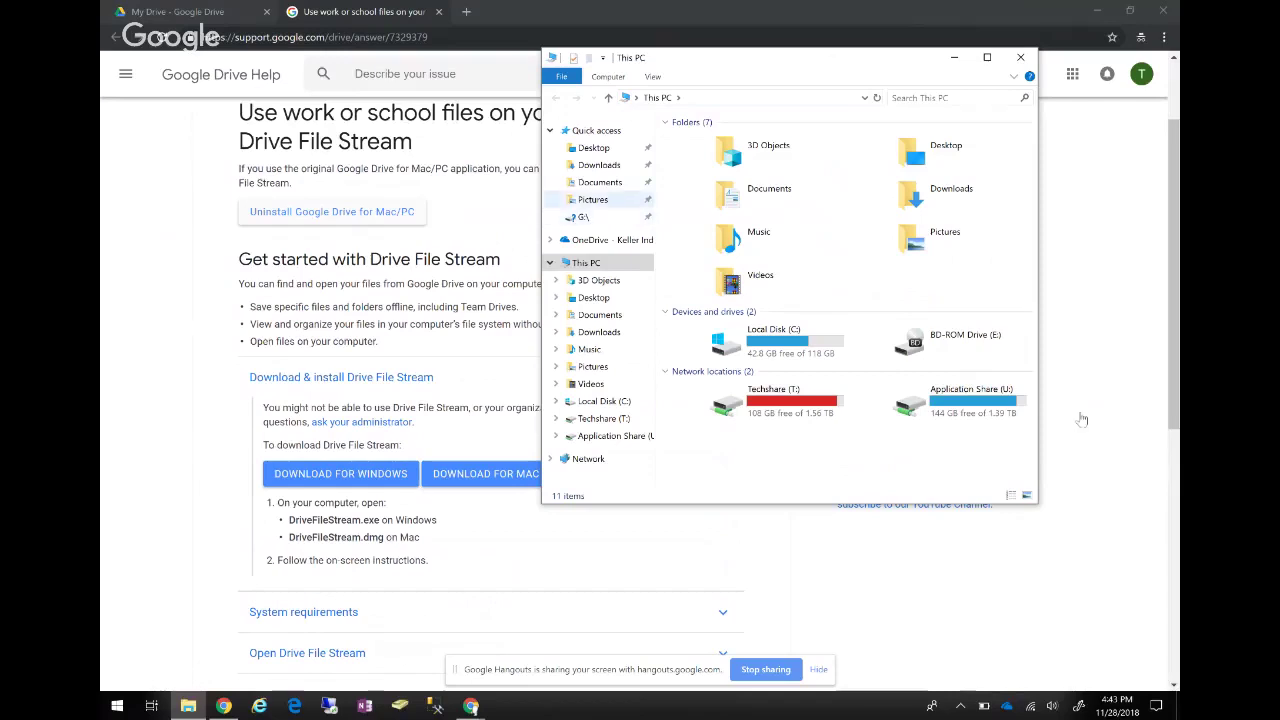
click(1020, 57)
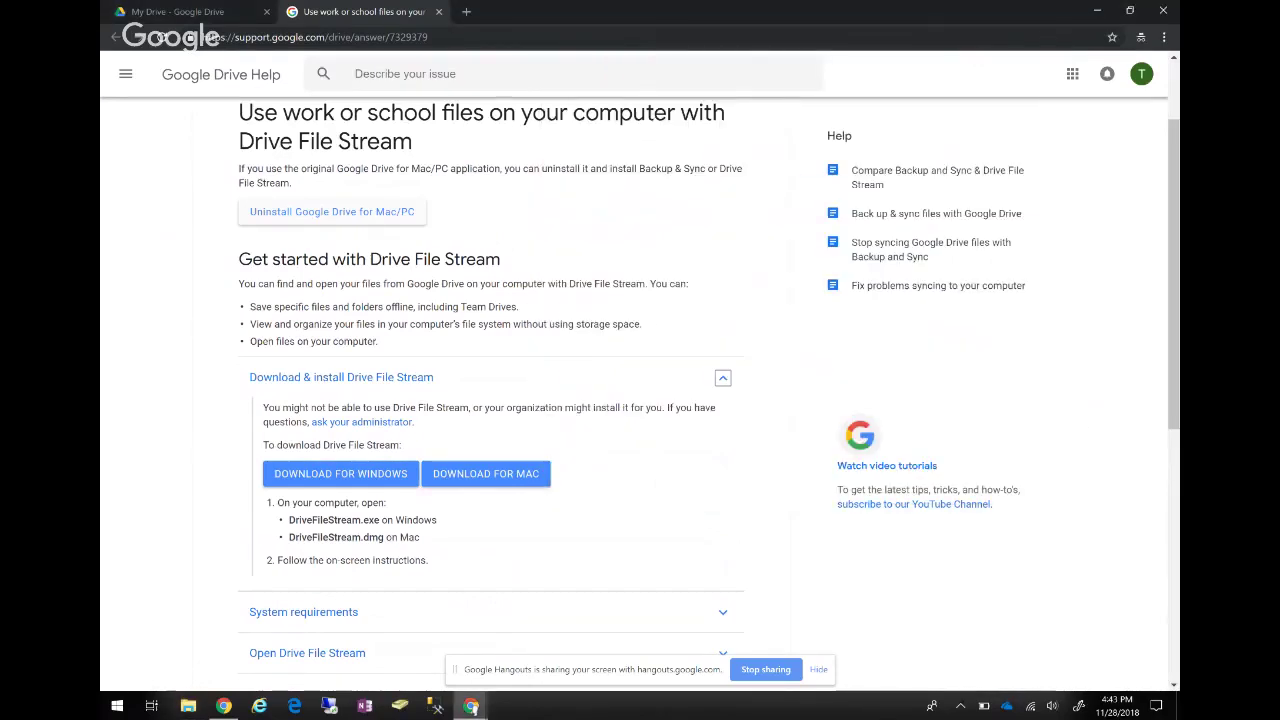
scroll(640, 400, up, 2)
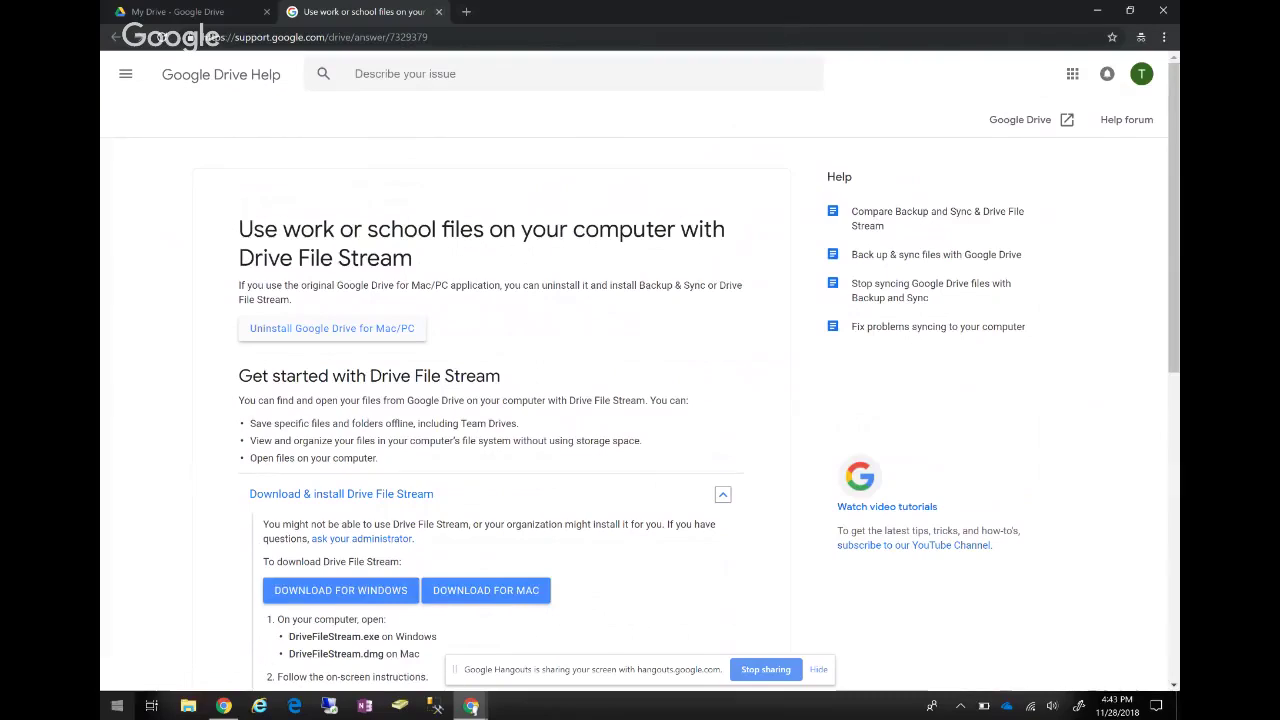
key(super)
Launch Drive File Stream from a 'driv' search, check its tray account panel, and open This PC.
text(drive)
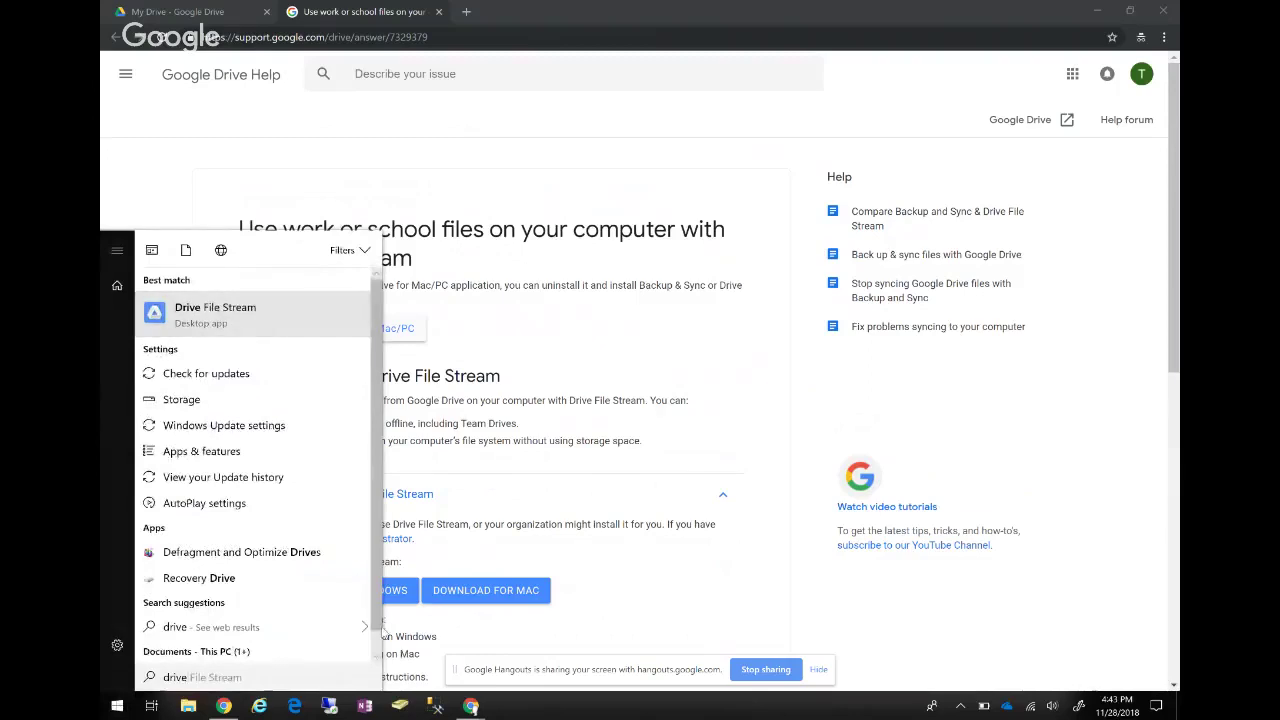
click(382, 631)
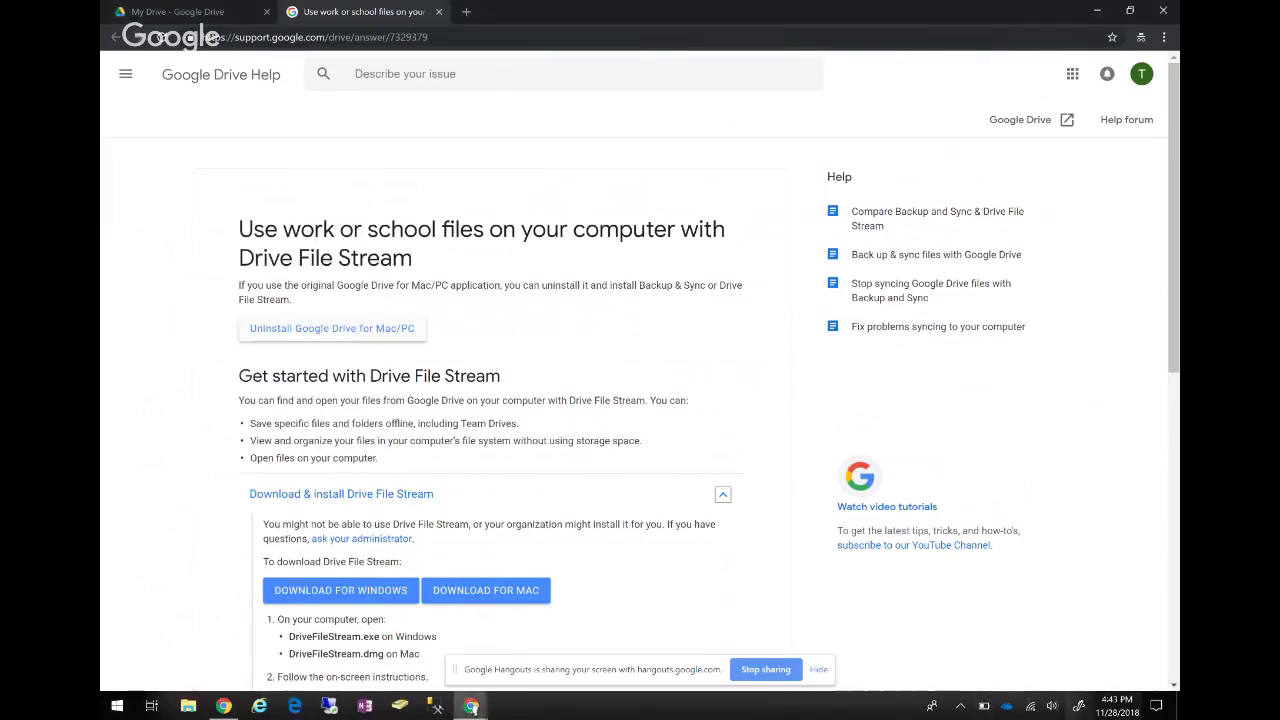
key(Return)
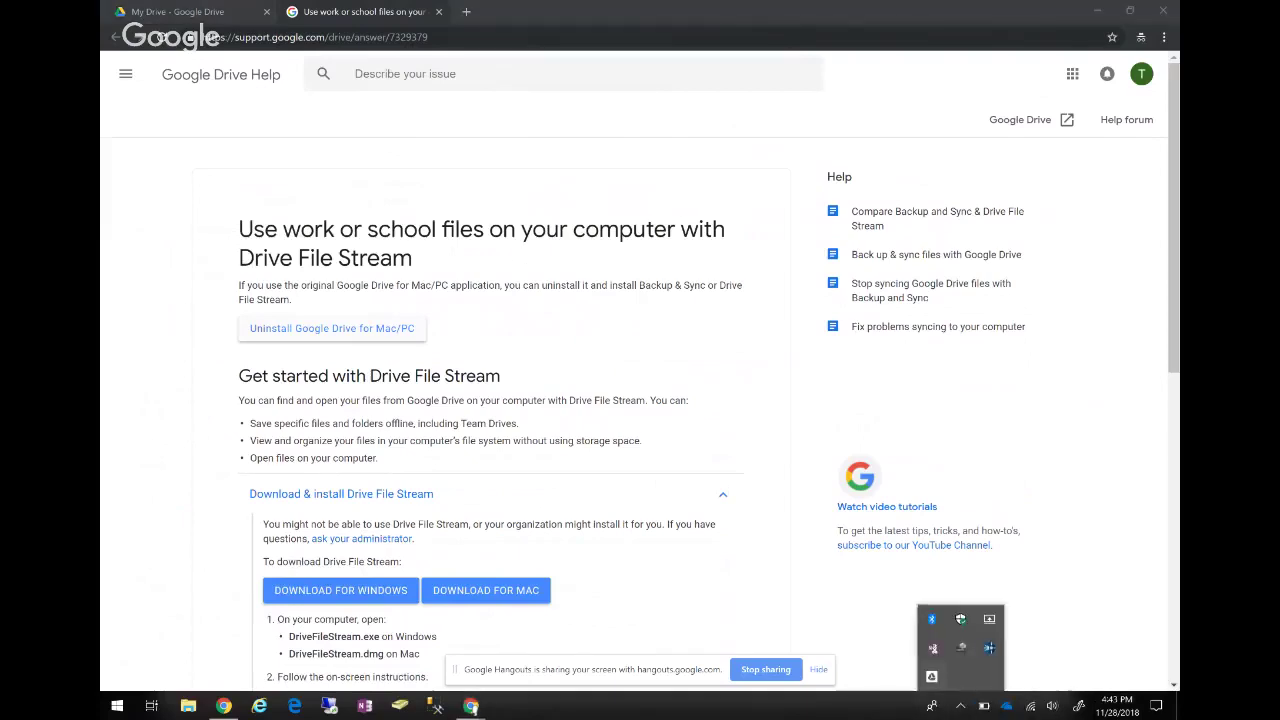
key(Return)
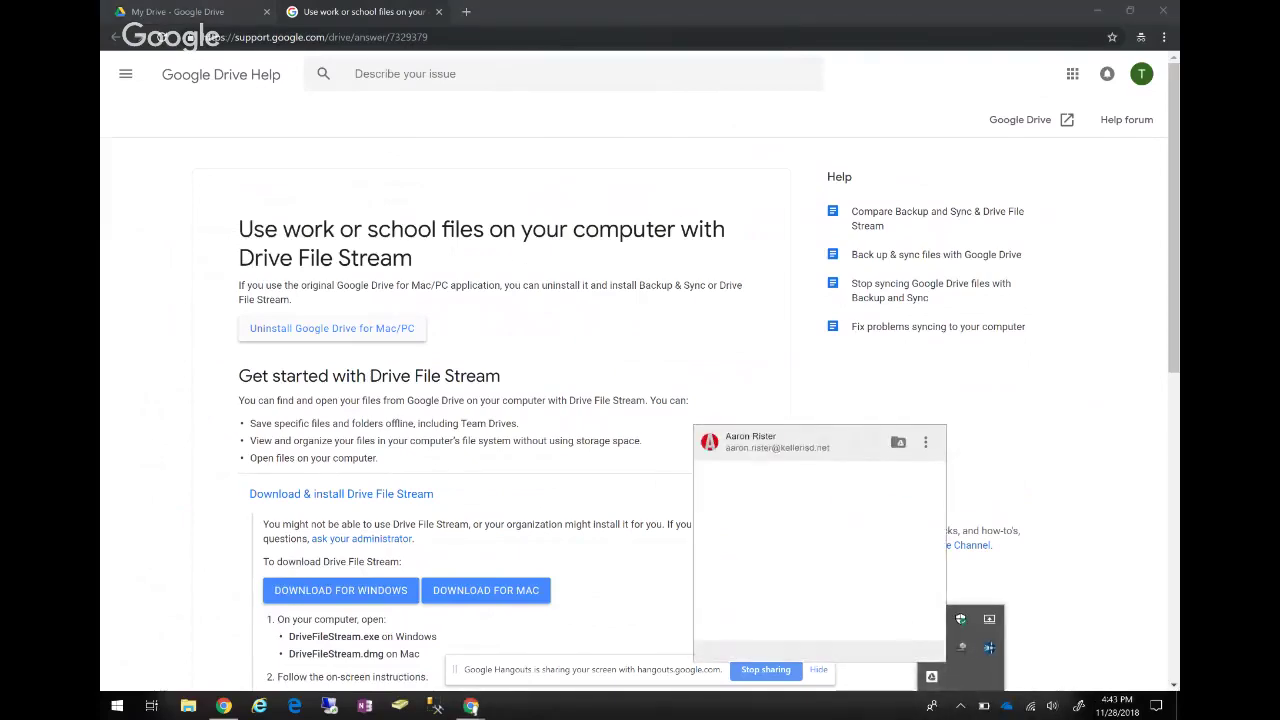
key(Tab)
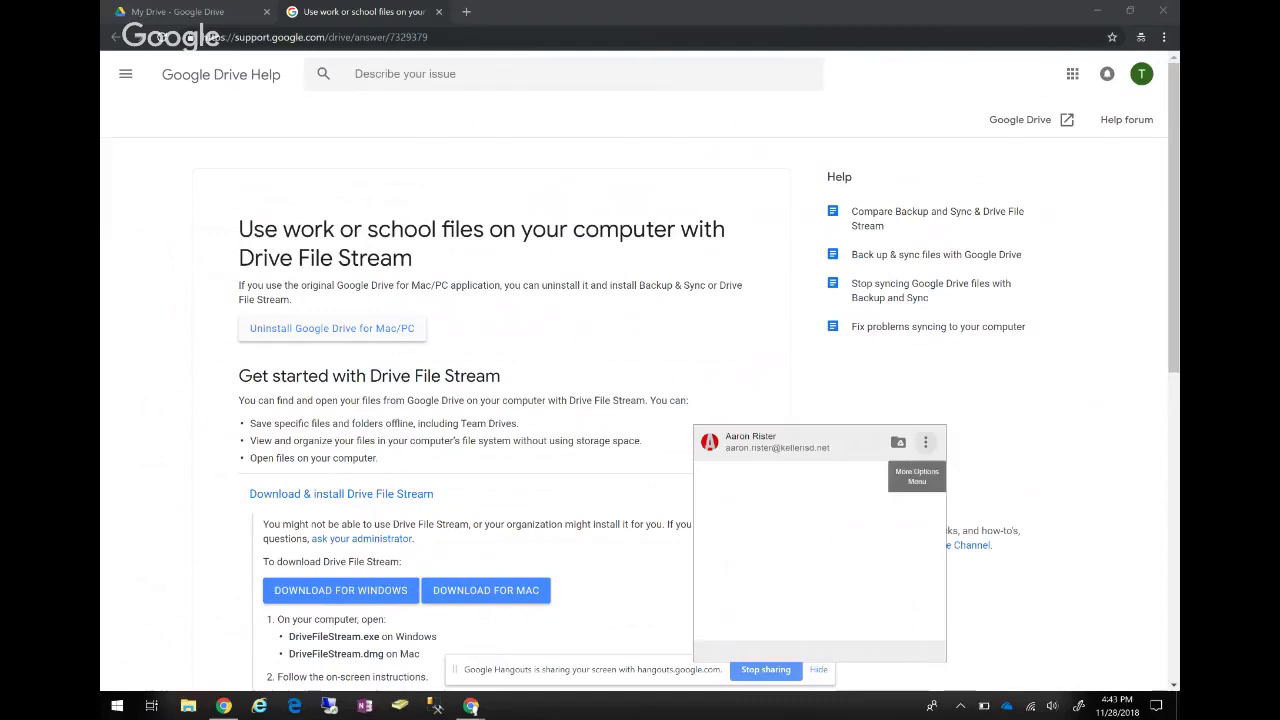
key(Escape)
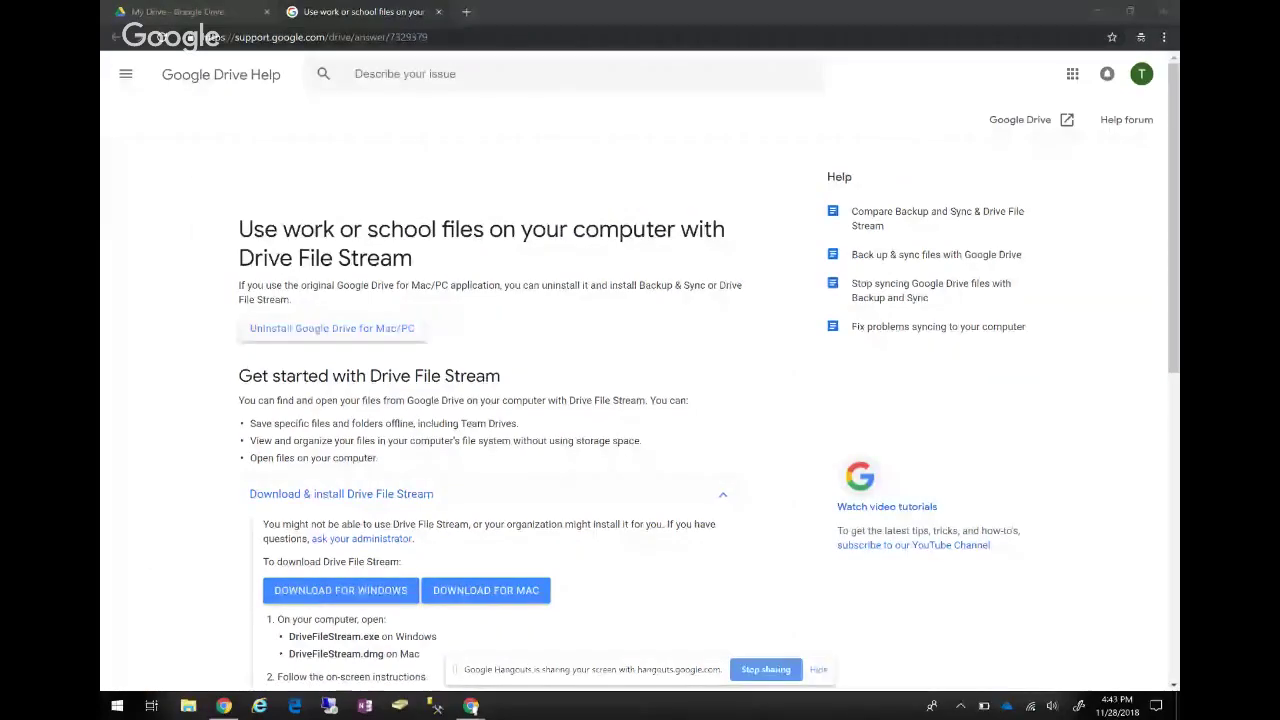
key(super+e)
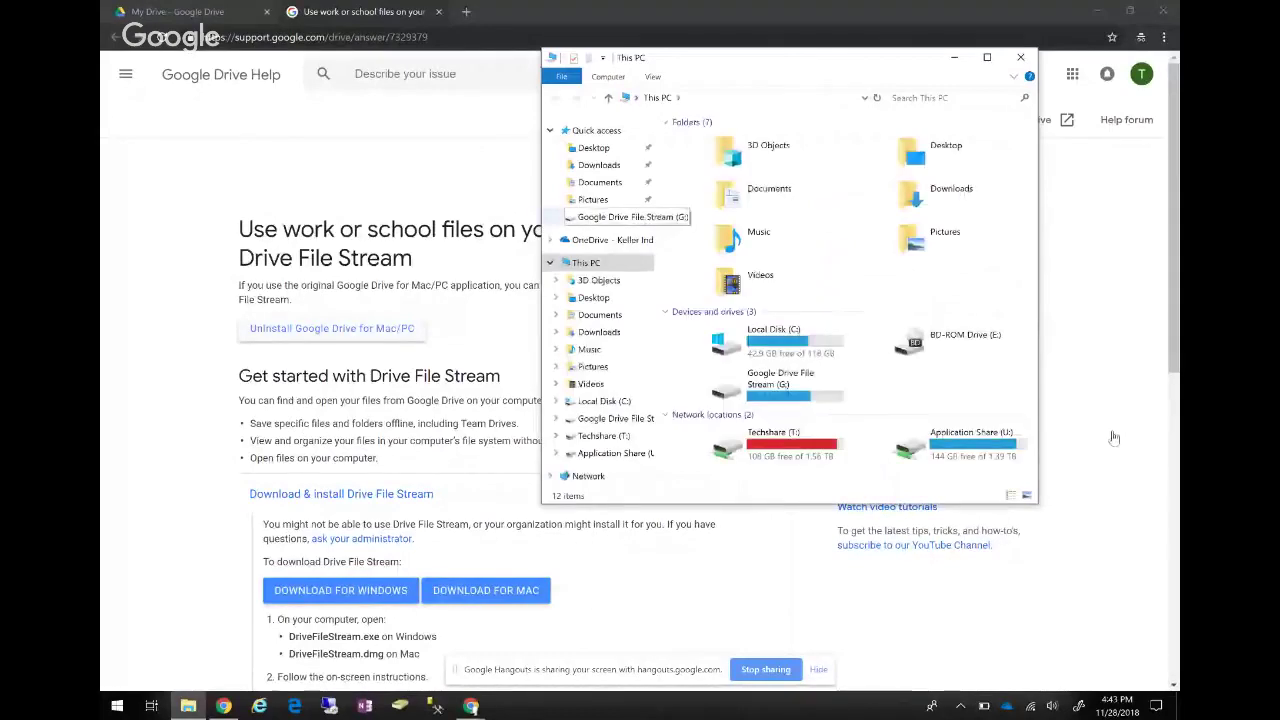
Open the G: drive, look inside its Team Drives and My Drive folders, then close Explorer.
click(610, 216)
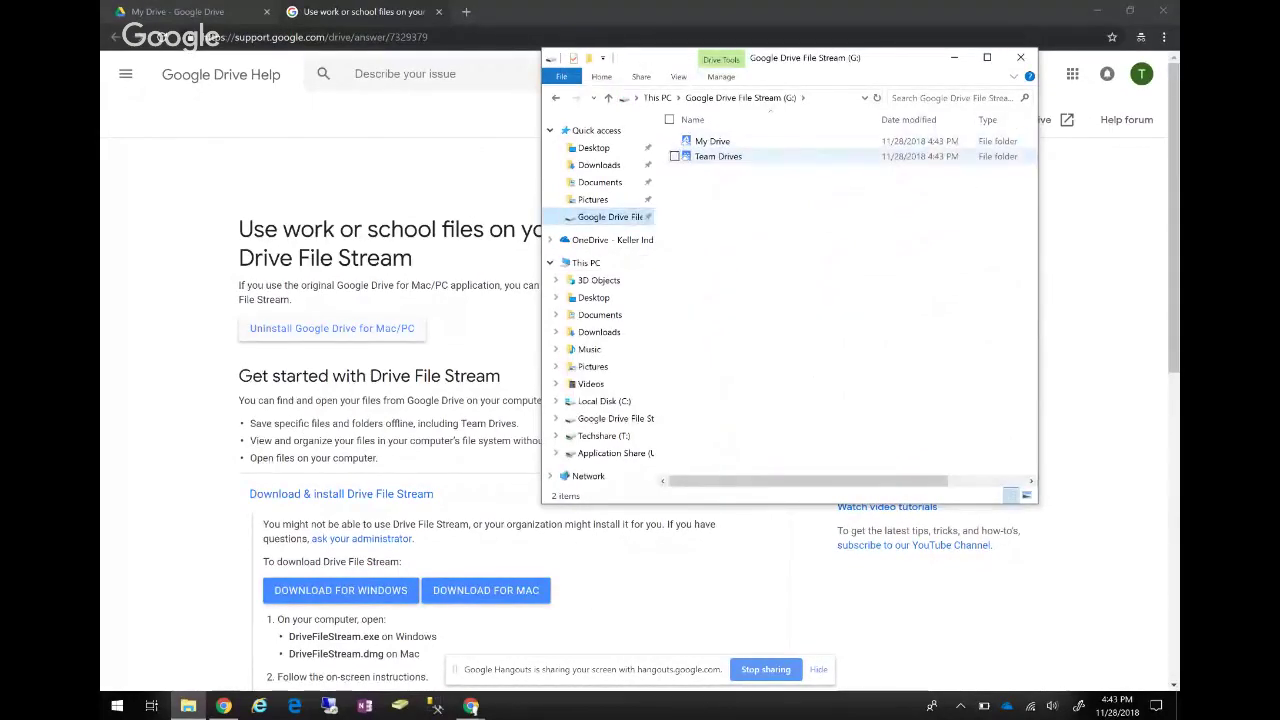
double_click(716, 156)
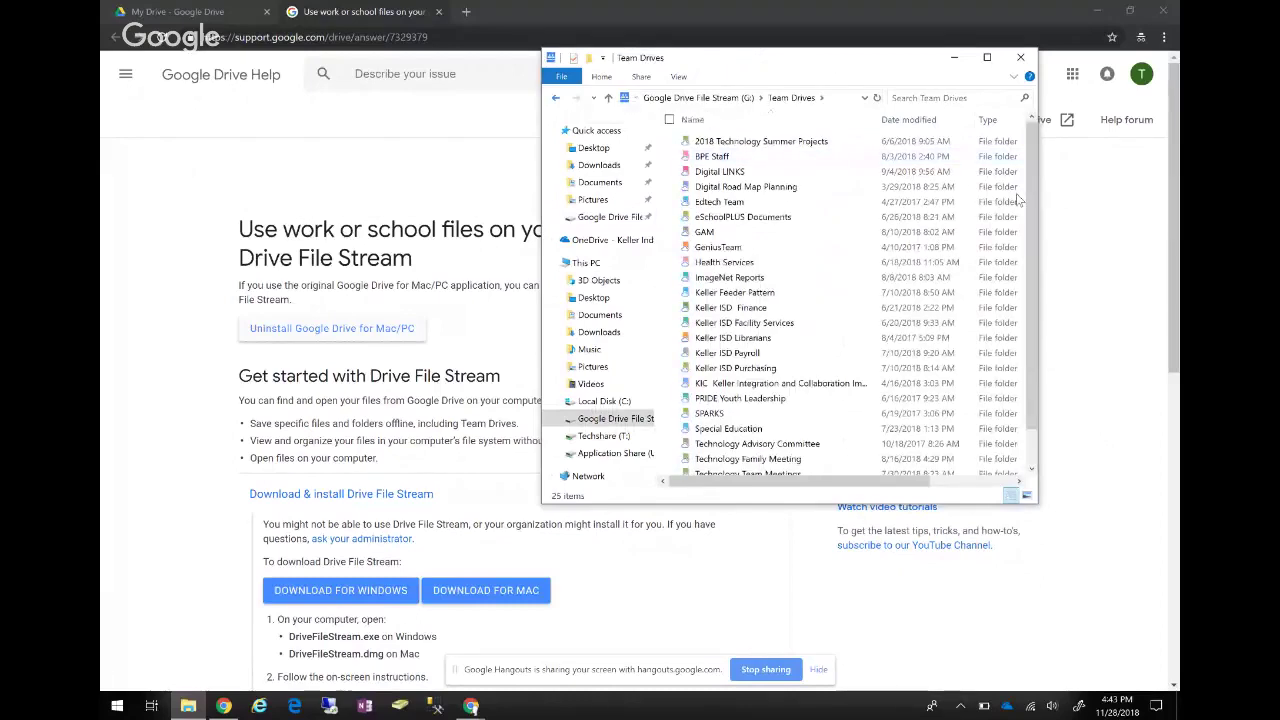
key(alt+Left)
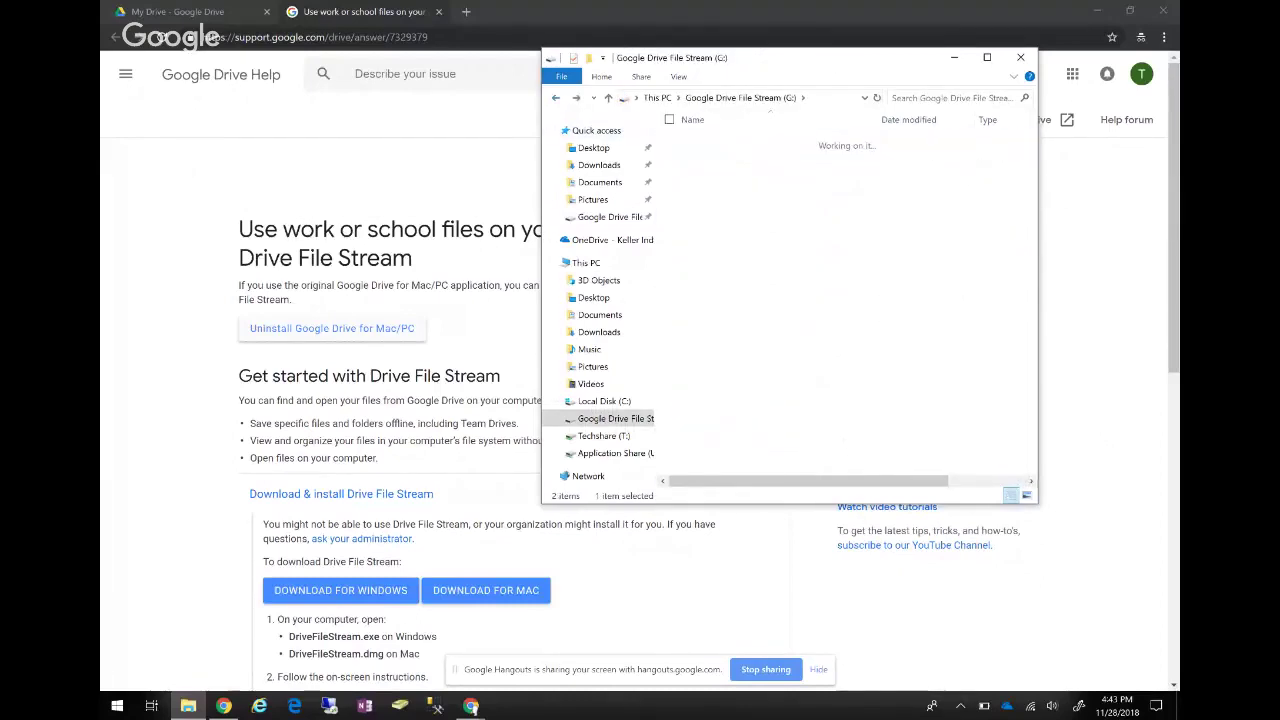
double_click(716, 141)
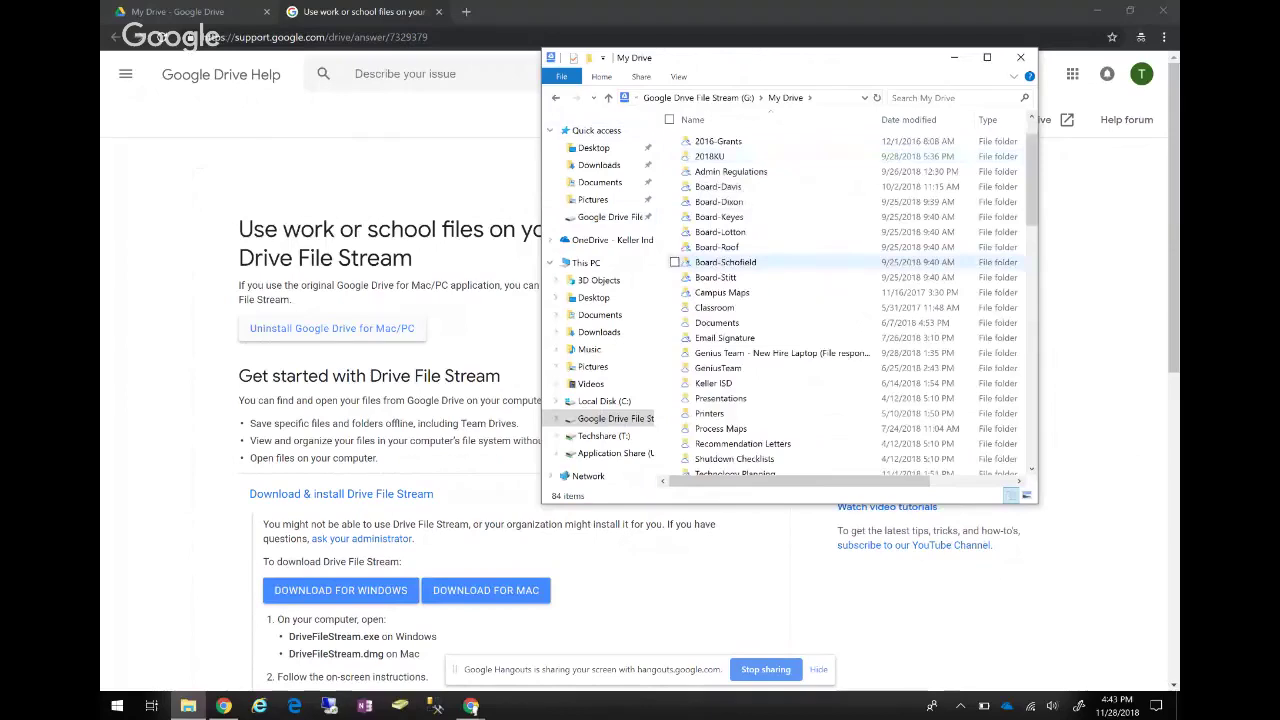
scroll(760, 262, down, 10)
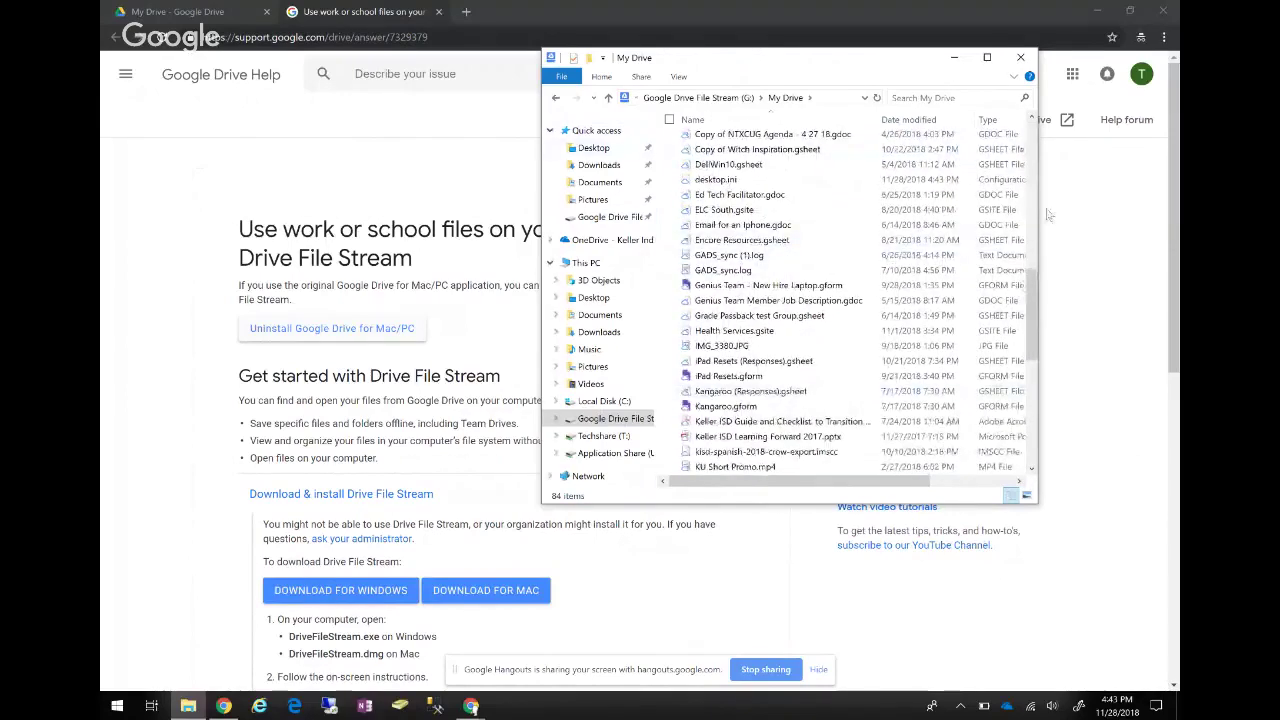
key(alt+Left)
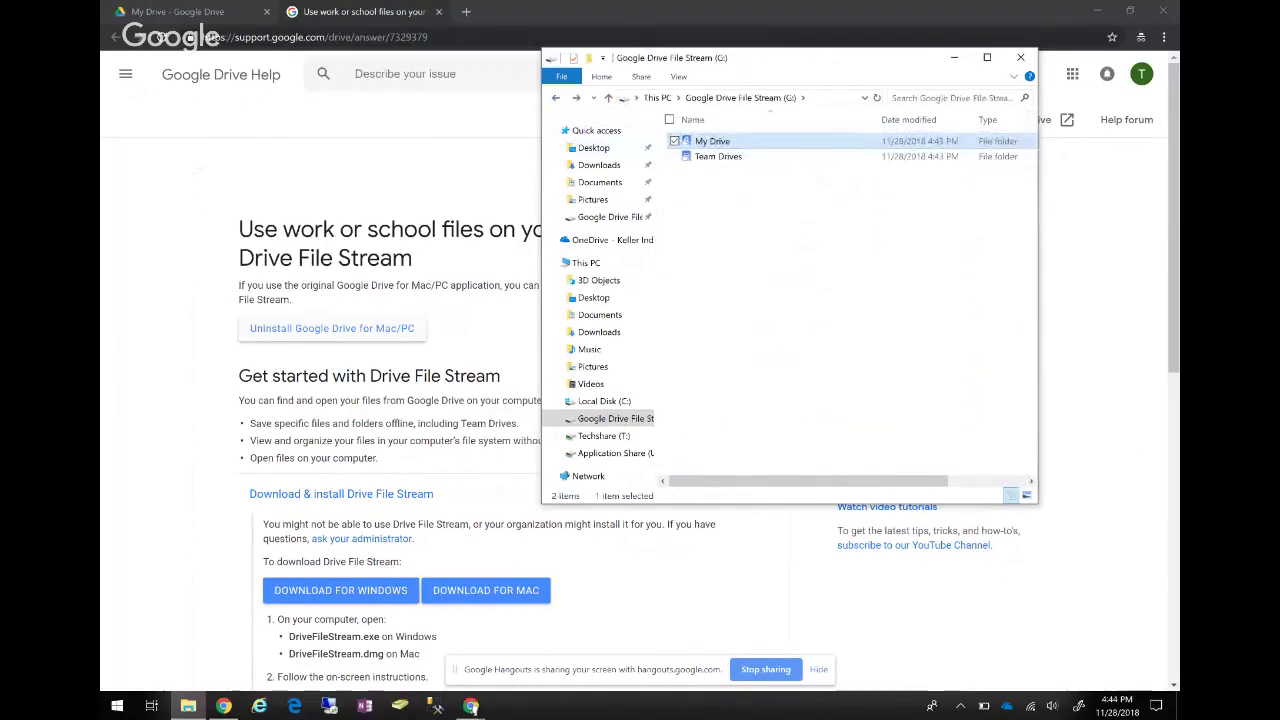
click(1020, 57)
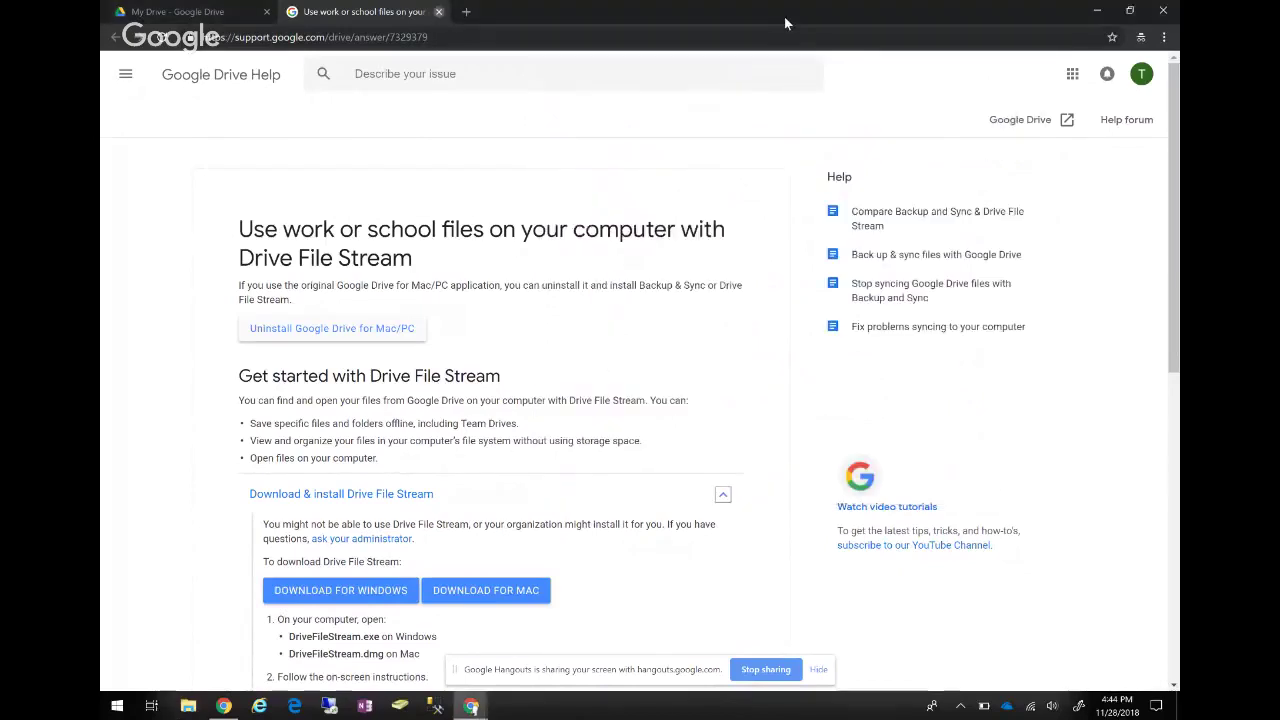
Close the Drive Help tab and show the Team Drives list with its six team drives.
key(ctrl+w)
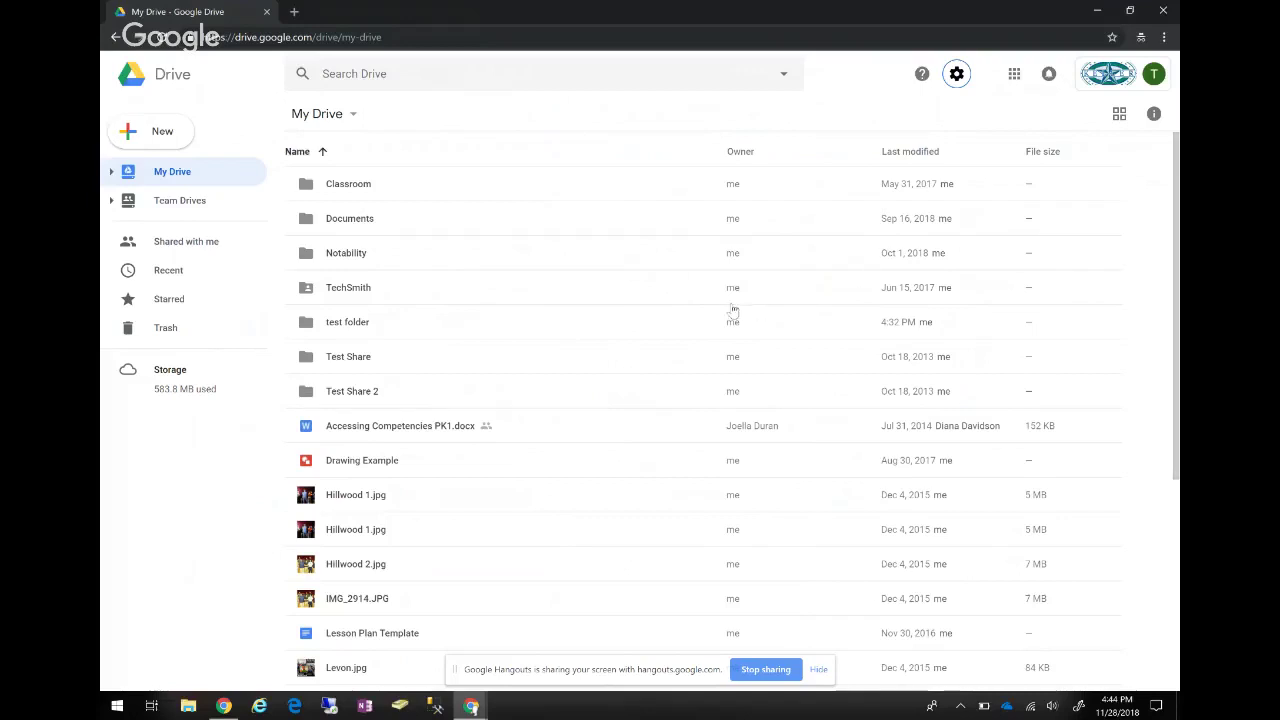
key(Down)
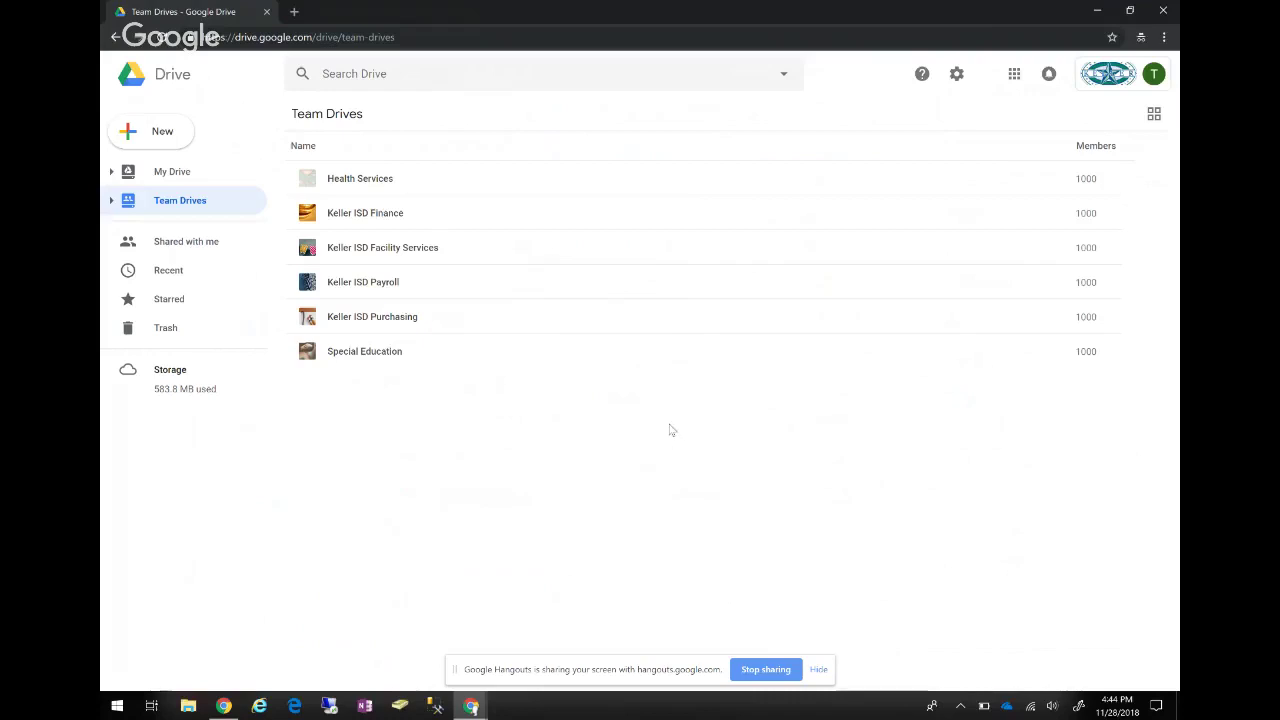
key(Down)
key(Return)
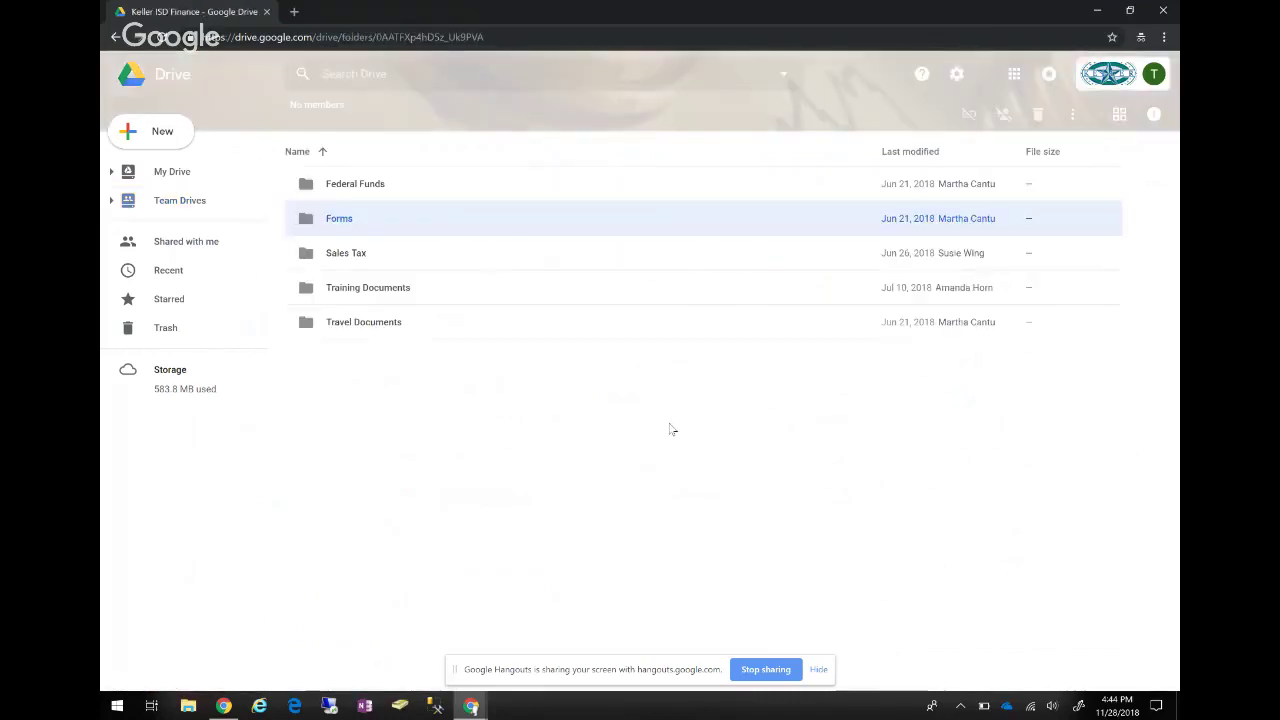
key(shift+F10)
key(Escape)
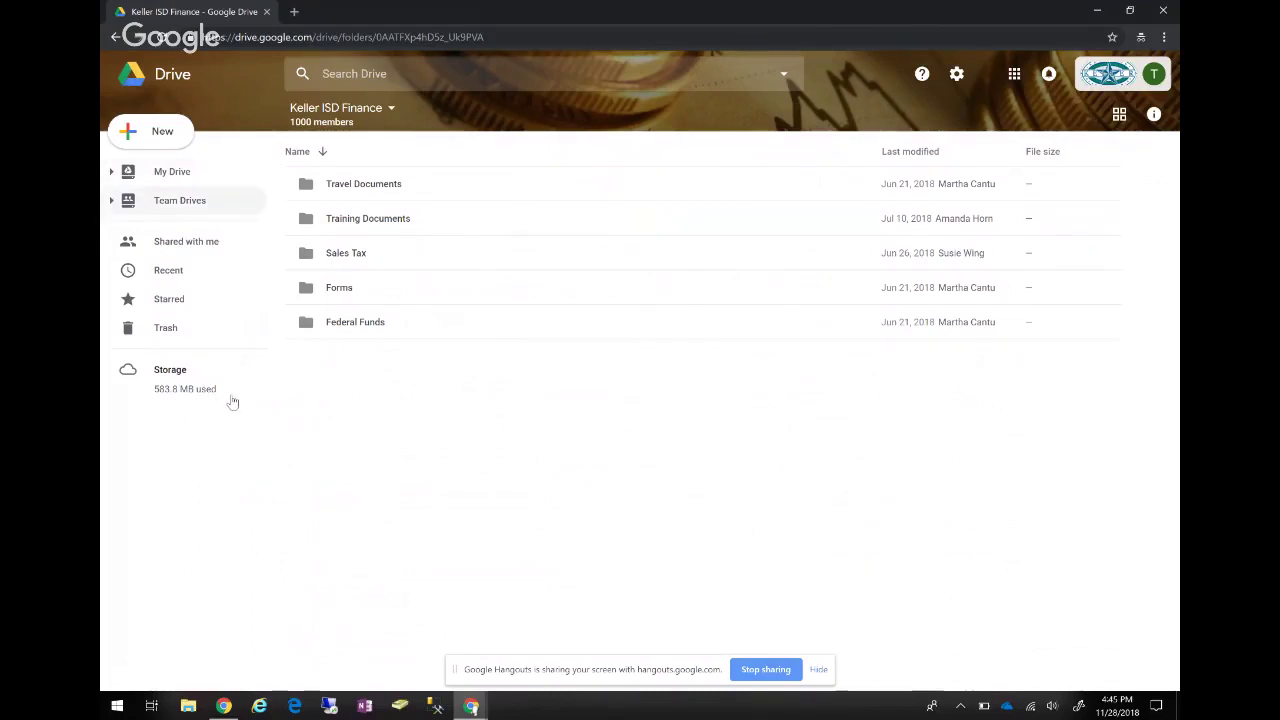
key(Return)
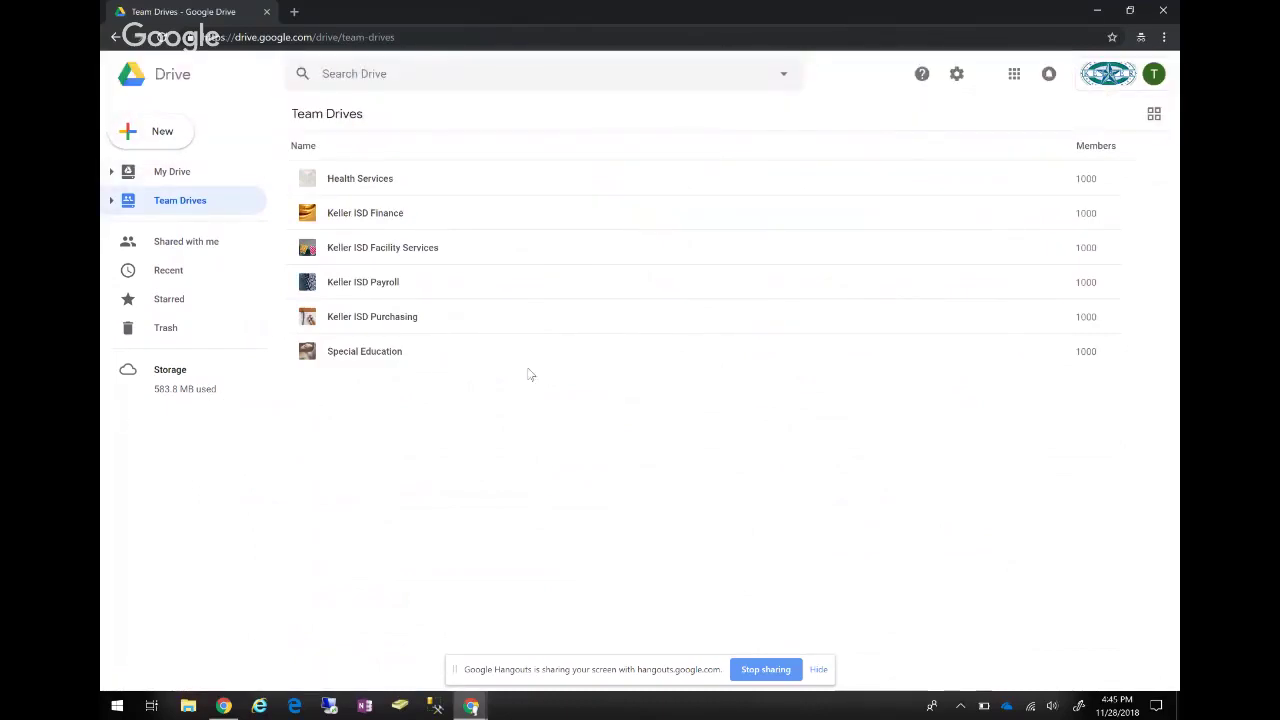
Create a new Team Drive called 'Teacher Doe Team drive', fixing a typo in the name.
click(155, 131)
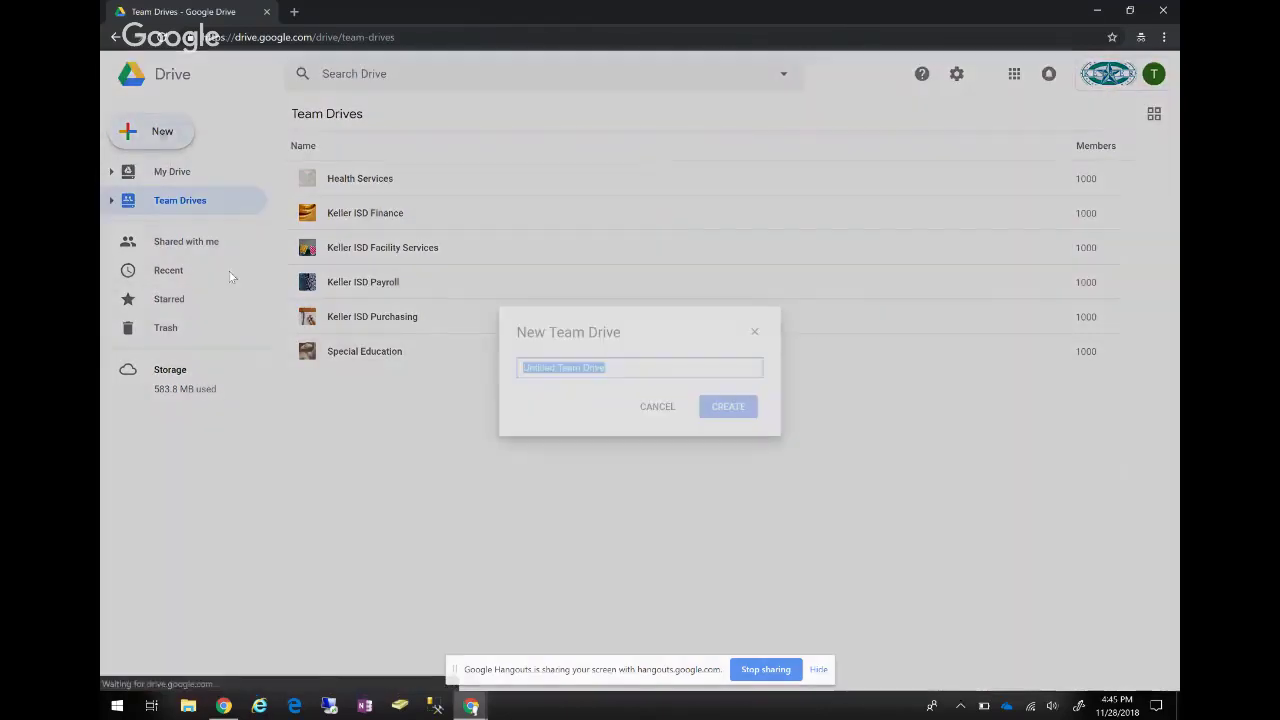
text(Teach)
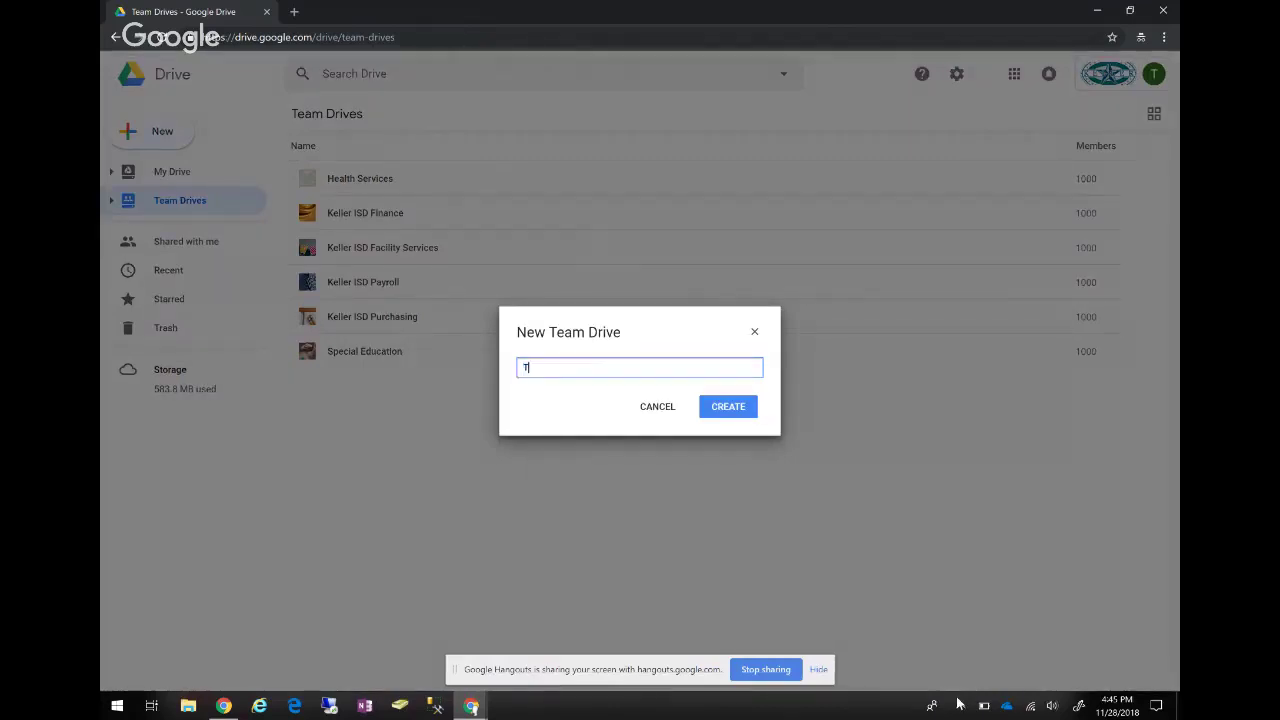
text(er doe)
key(BackSpace)
text(Doe Team drive)
key(Return)
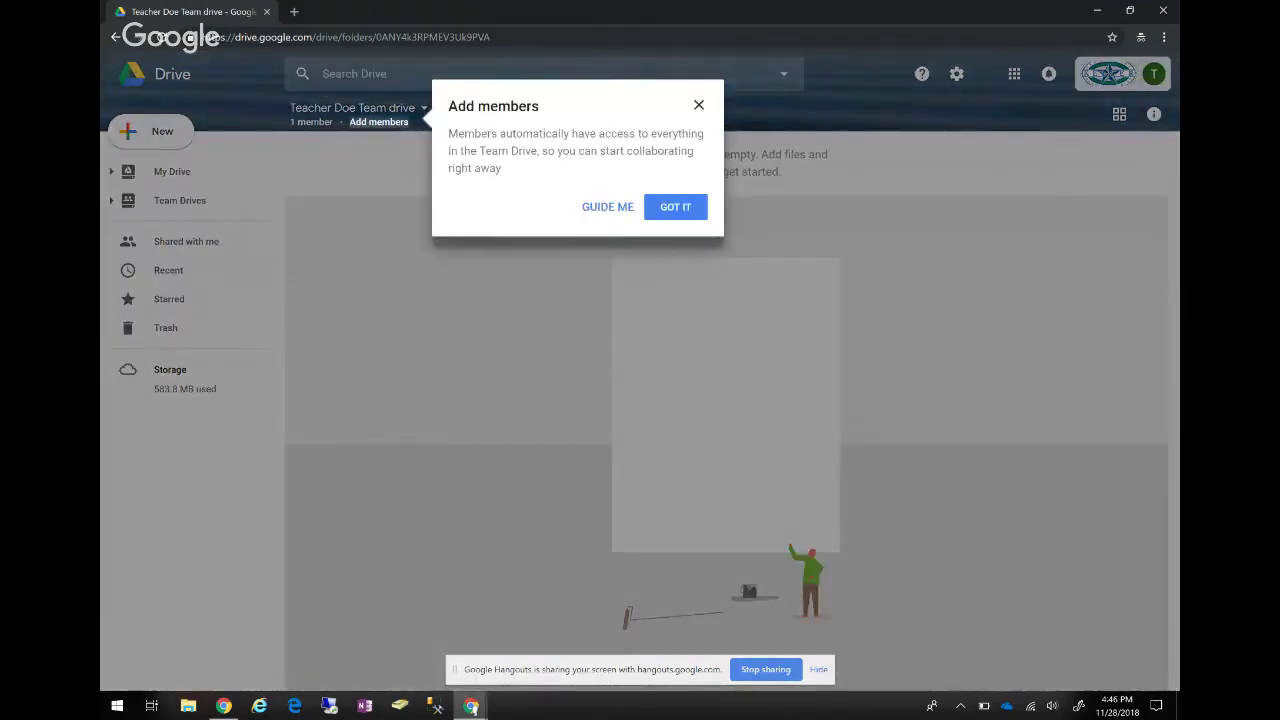
Dismiss the members tip and add two people as new members by searching their names.
click(668, 232)
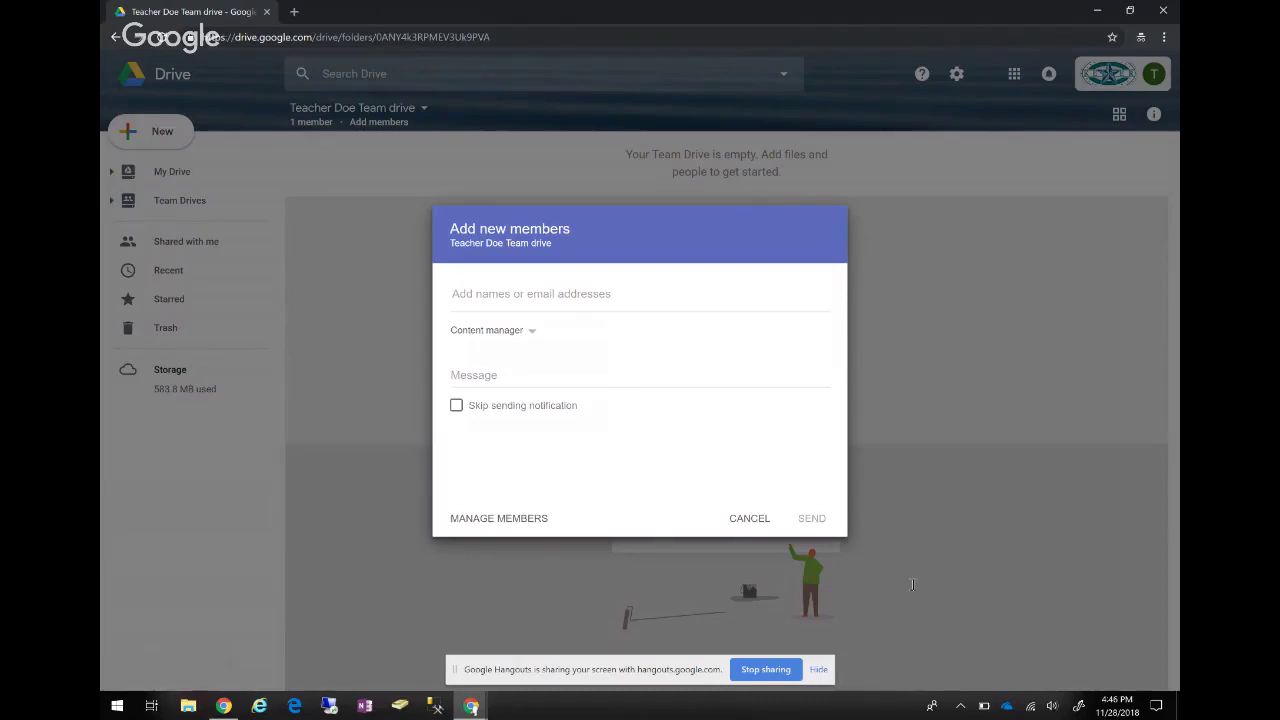
text(nvde)
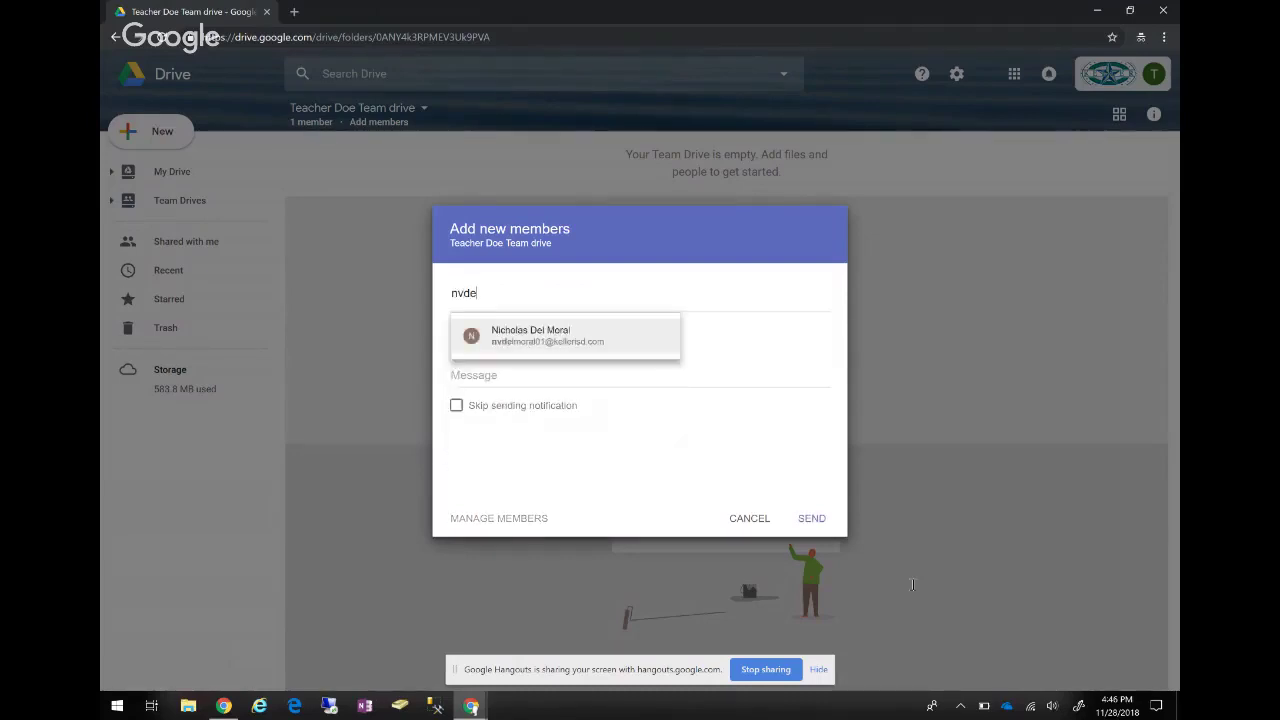
key(Return)
text(ad)
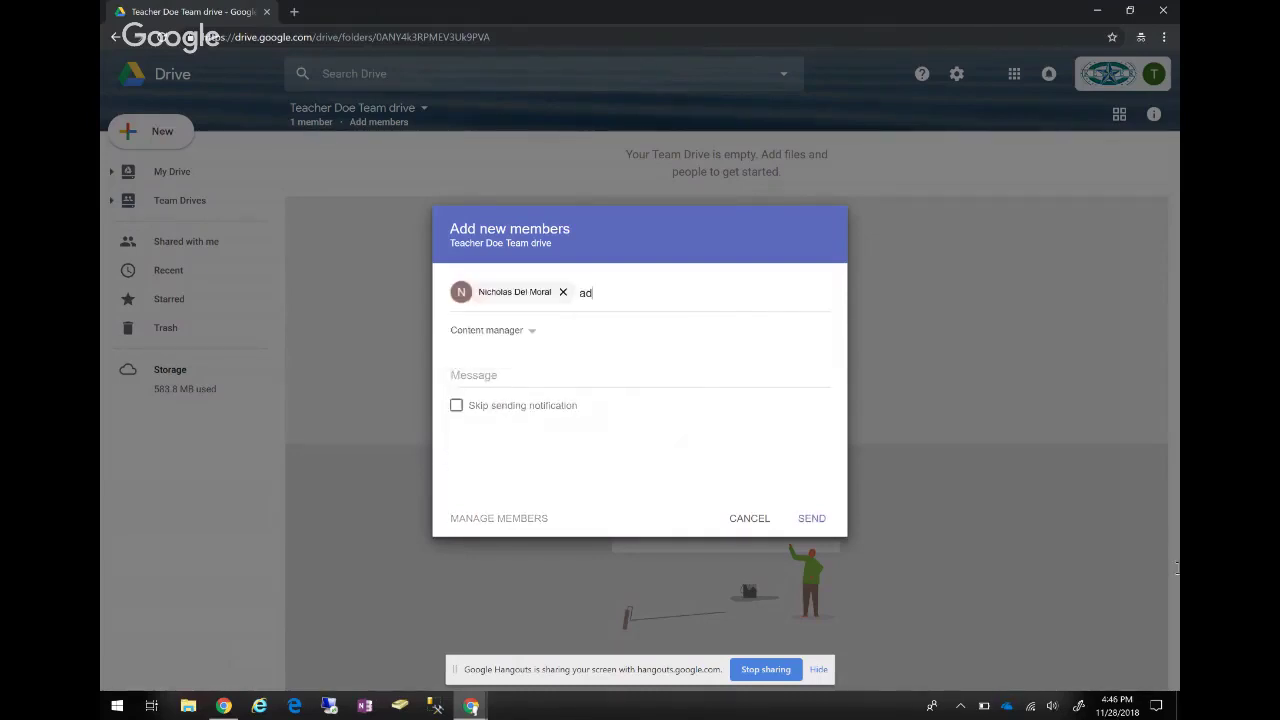
key(BackSpace)
text(aron)
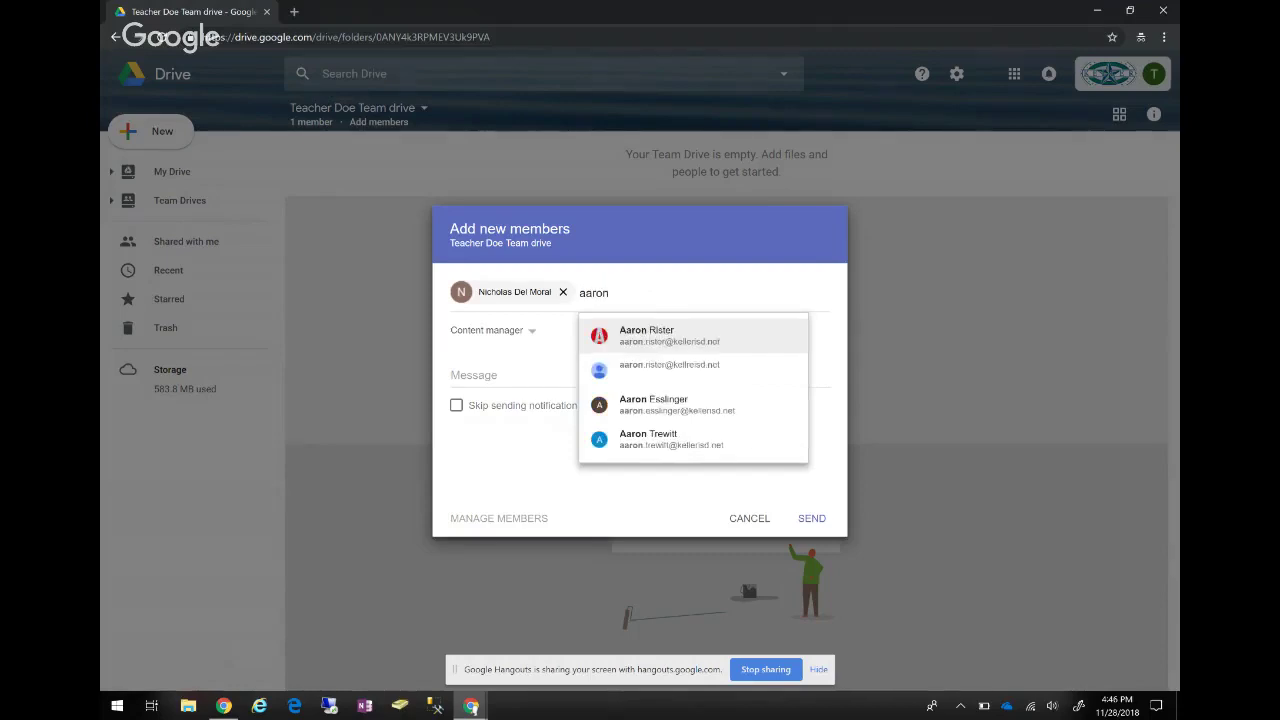
key(Return)
Review the member role options and keep Content manager for the new members.
key(Tab)
key(Return)
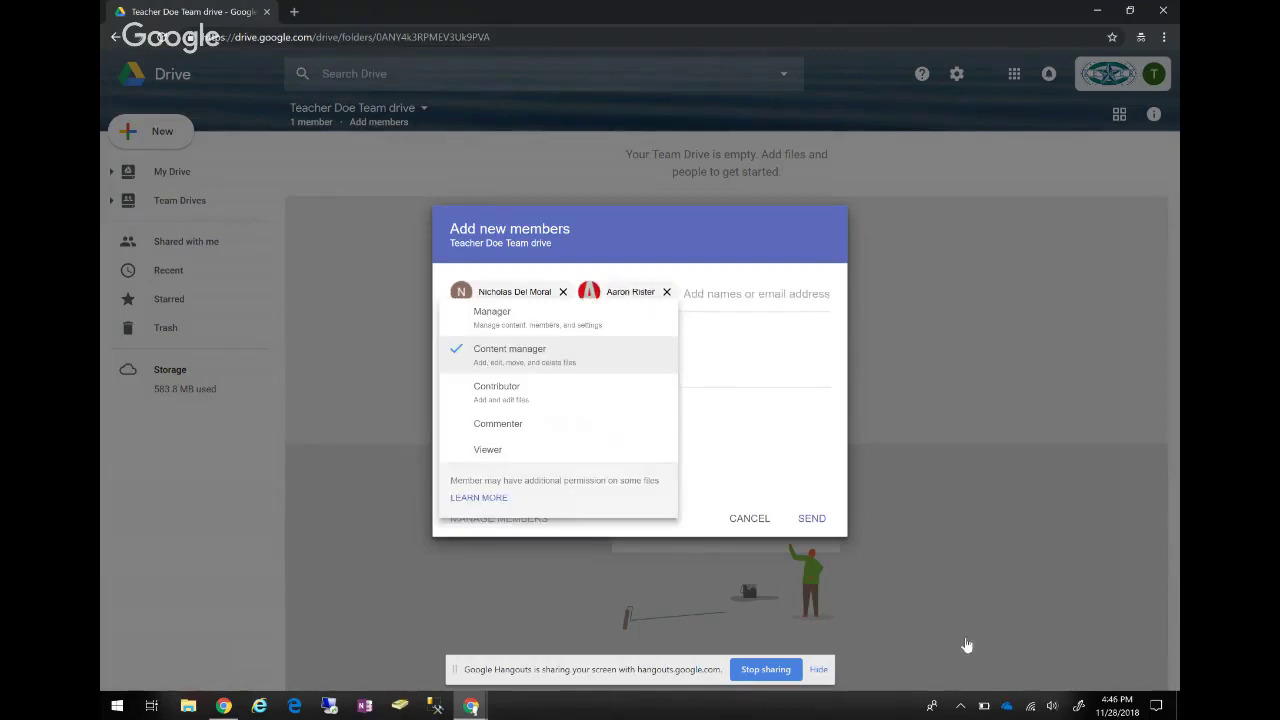
key(Up)
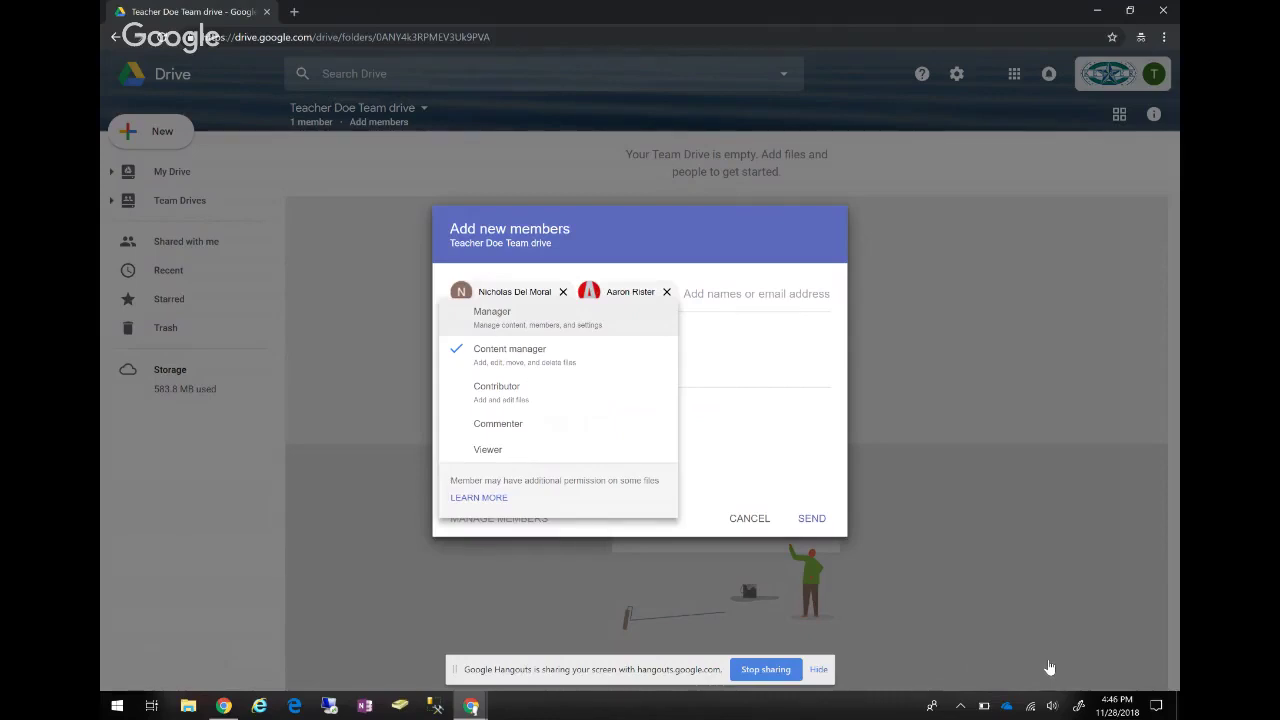
key(Down)
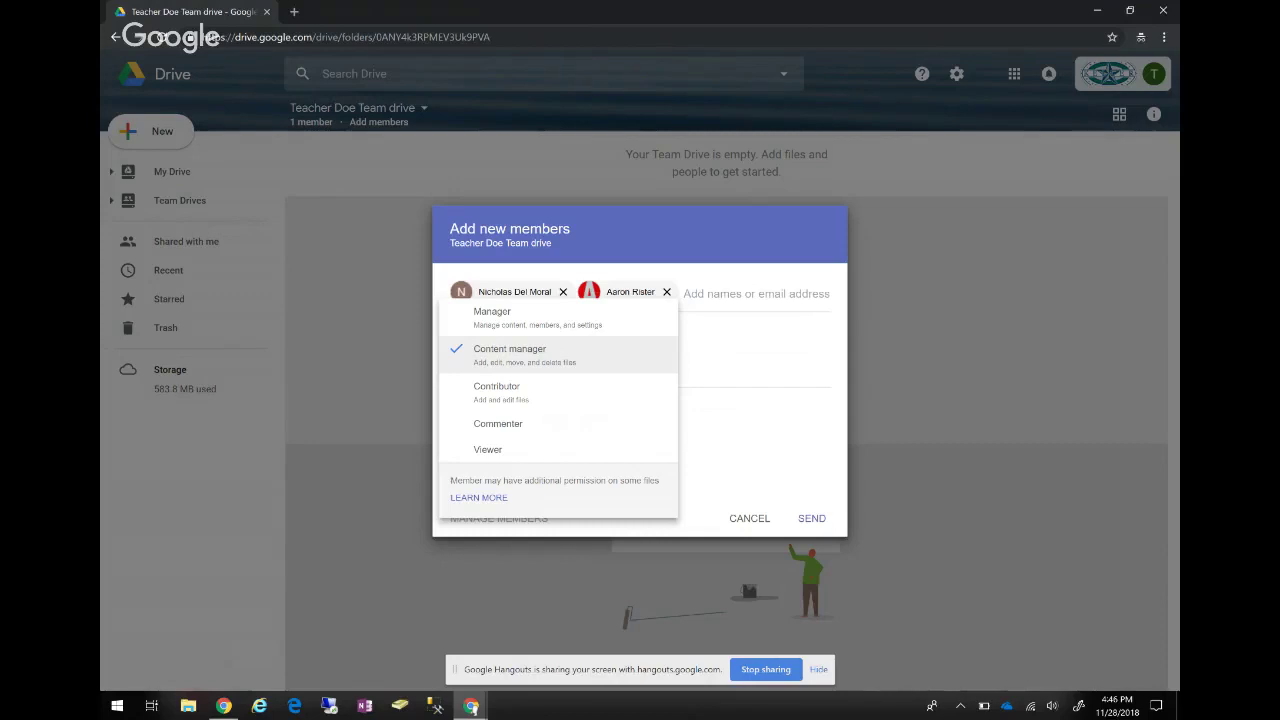
key(Down)
key(Up)
key(Down)
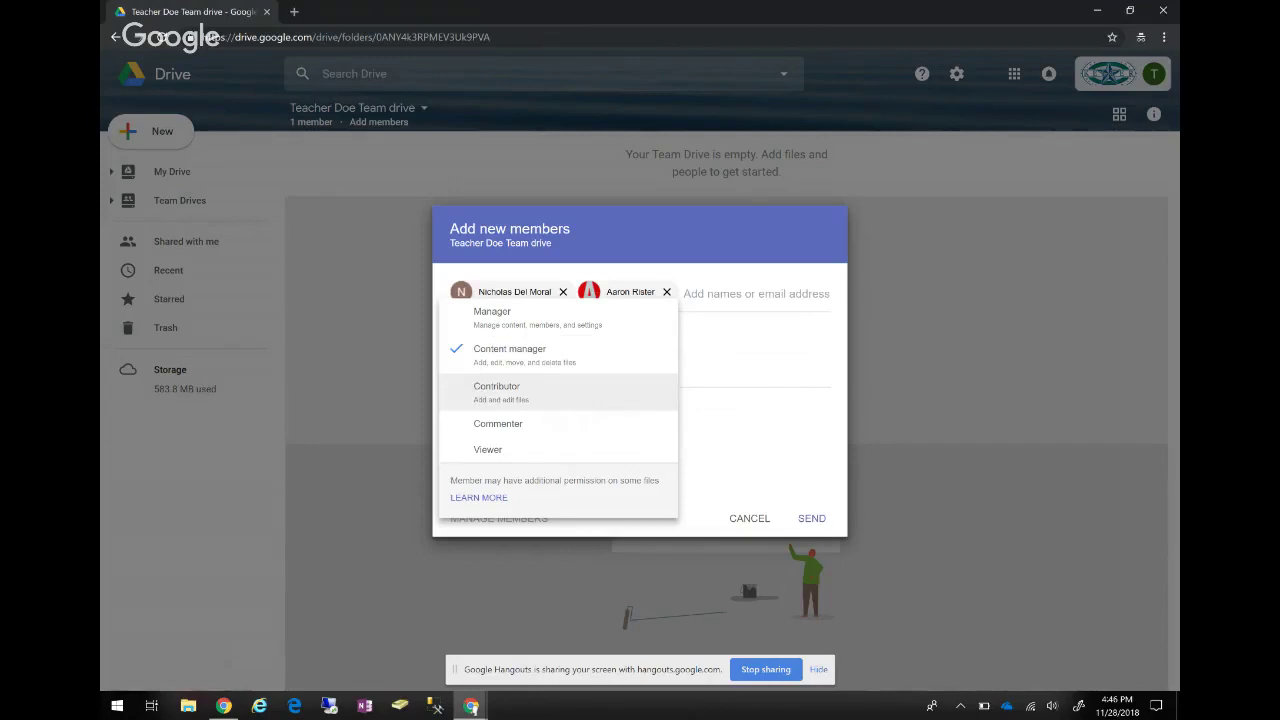
key(Down)
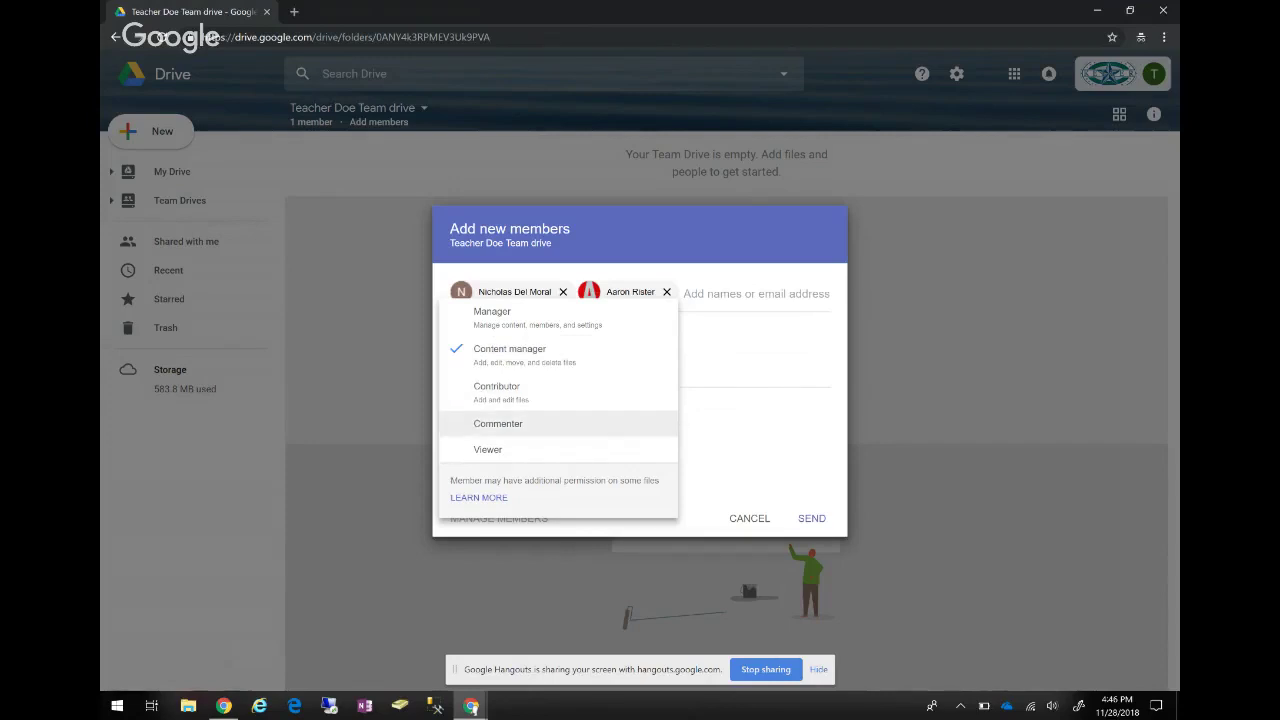
key(Down)
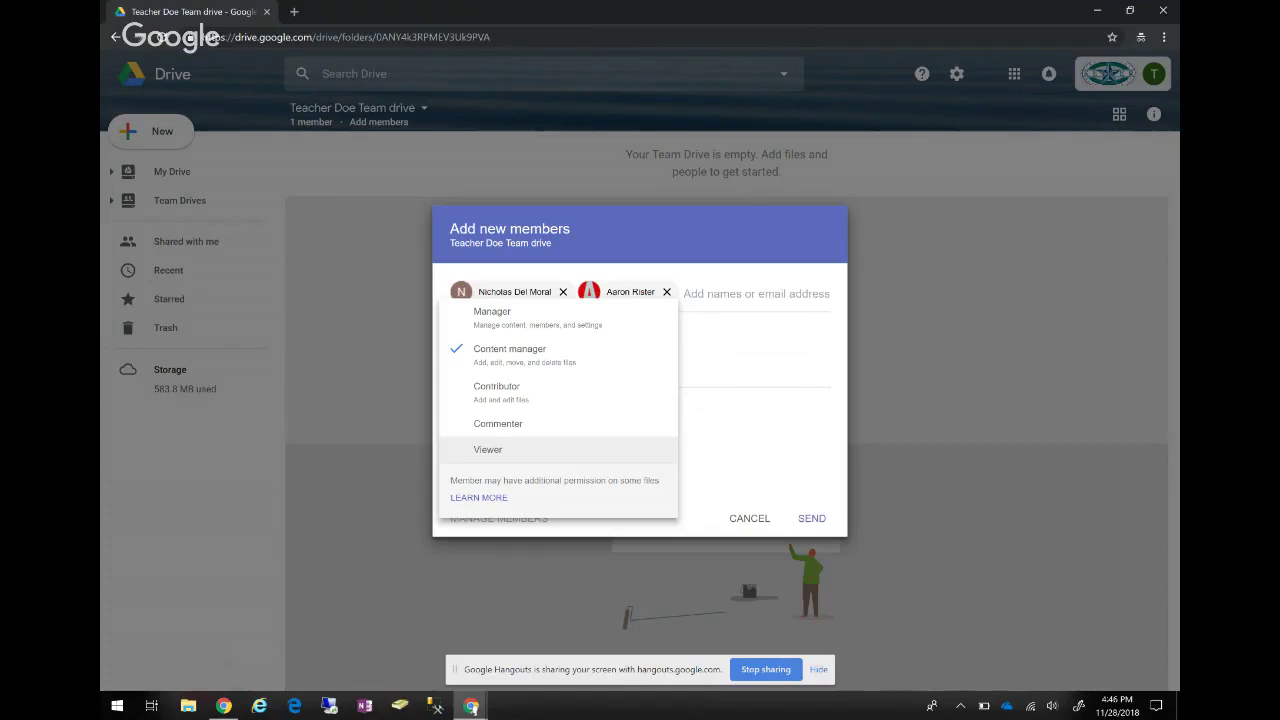
key(Up)
key(Up)
key(Up)
key(Up)
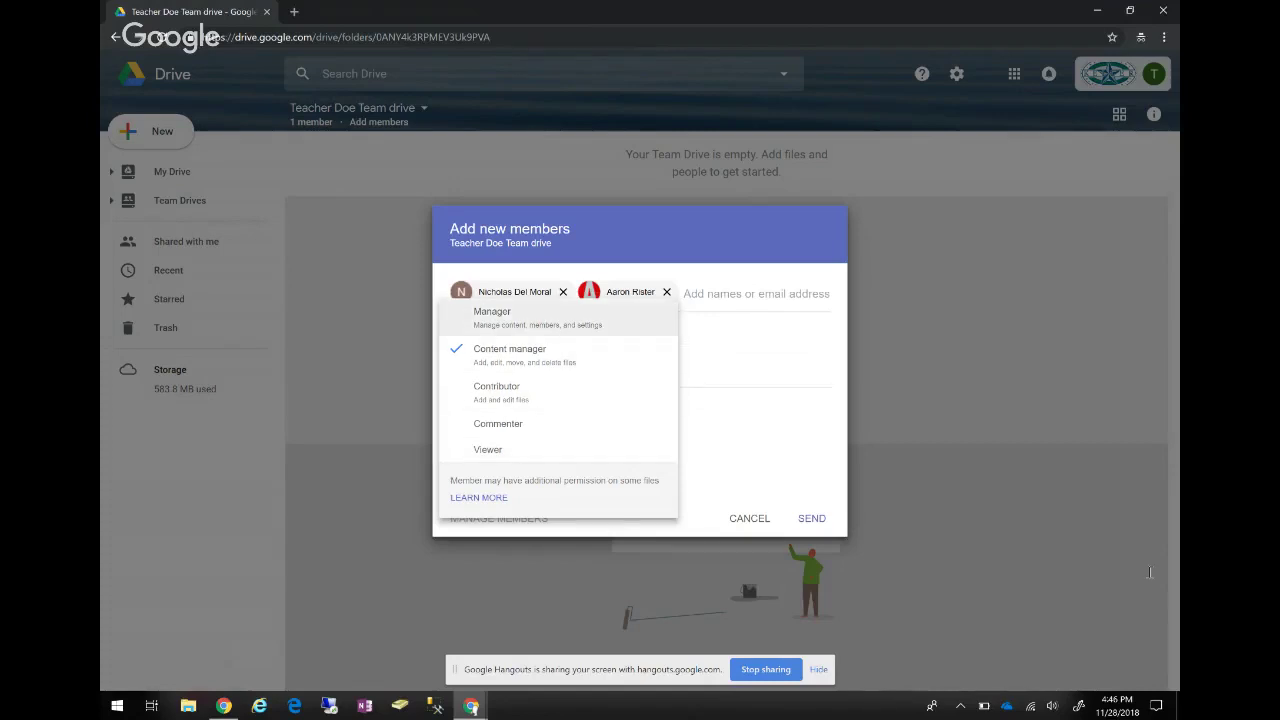
key(Down)
key(Down)
key(Down)
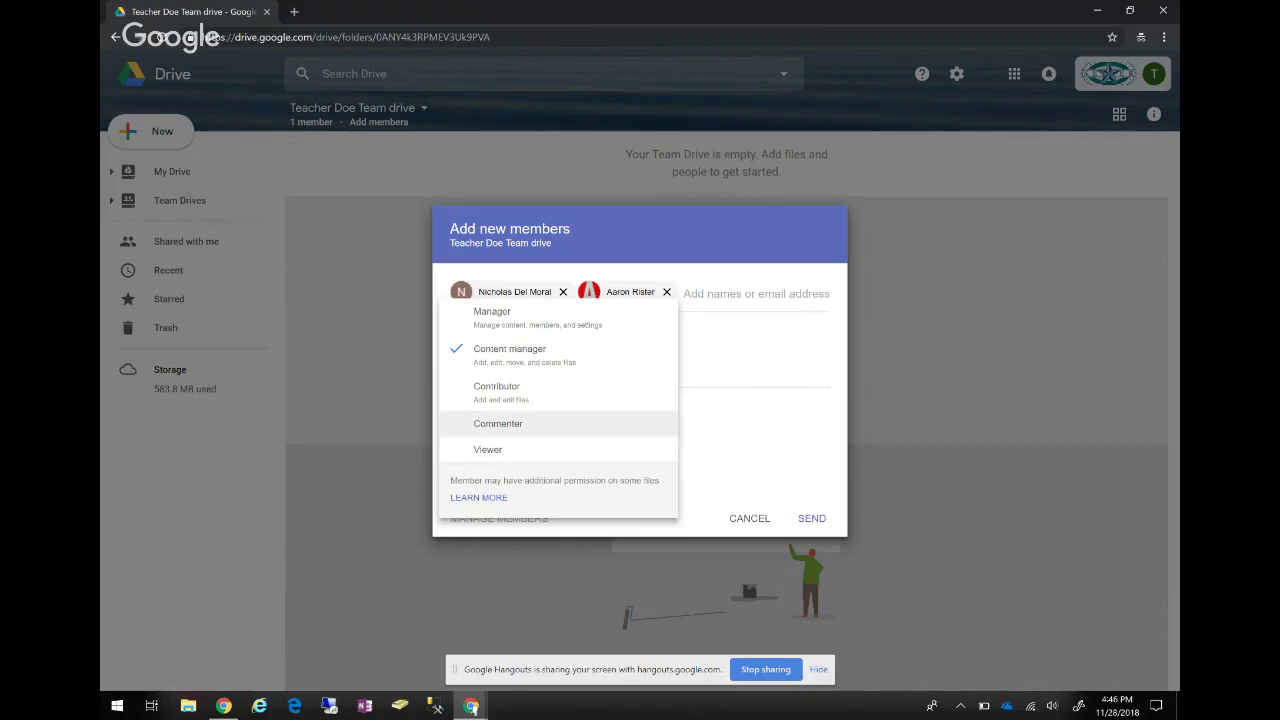
key(Up)
key(Up)
key(Down)
key(Down)
key(Up)
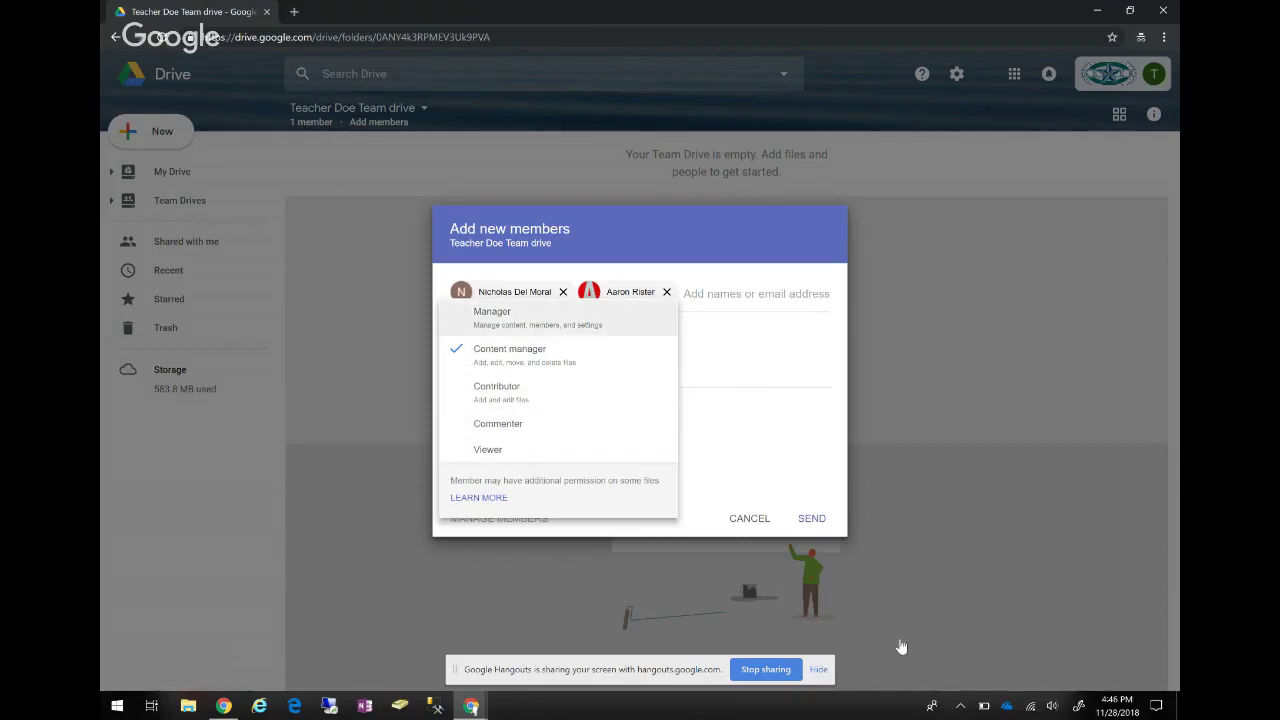
key(Escape)
Write the message 'Welcome to the team drive' and send the invitation to the new members.
click(452, 375)
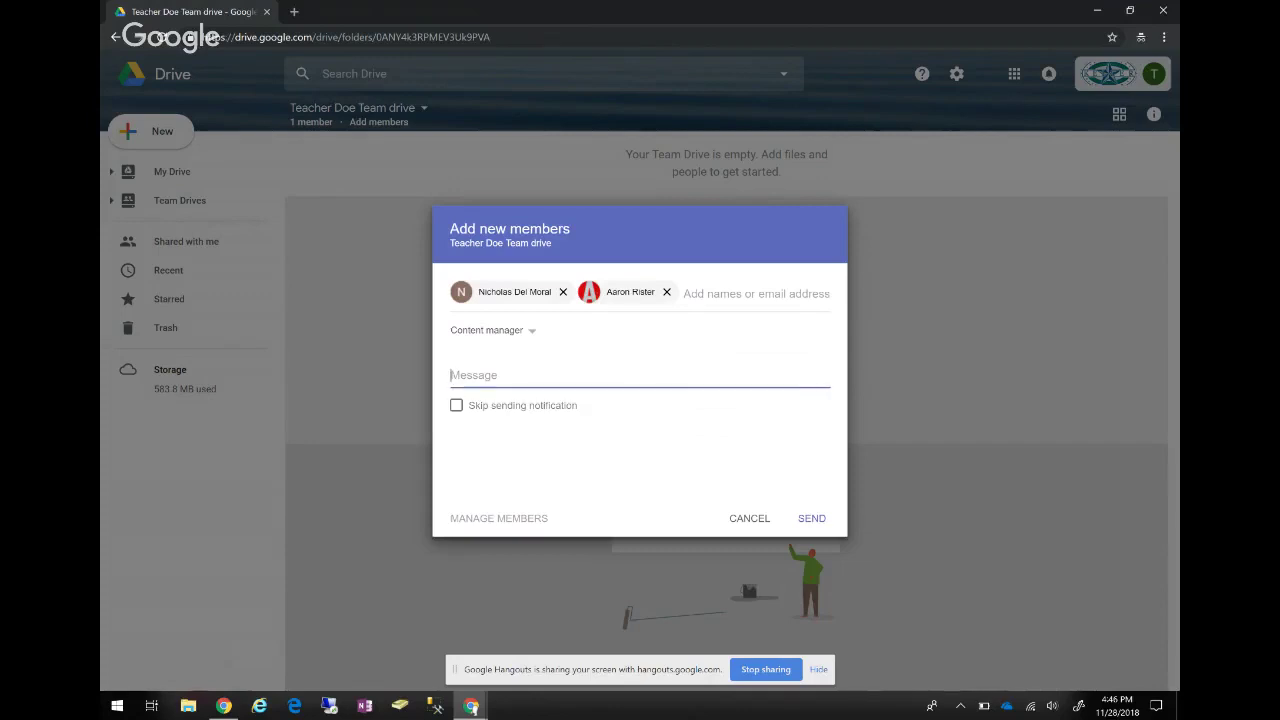
text(WElcom)
key(BackSpace)
key(BackSpace)
text(elcome to e)
key(BackSpace)
text(the team drive)
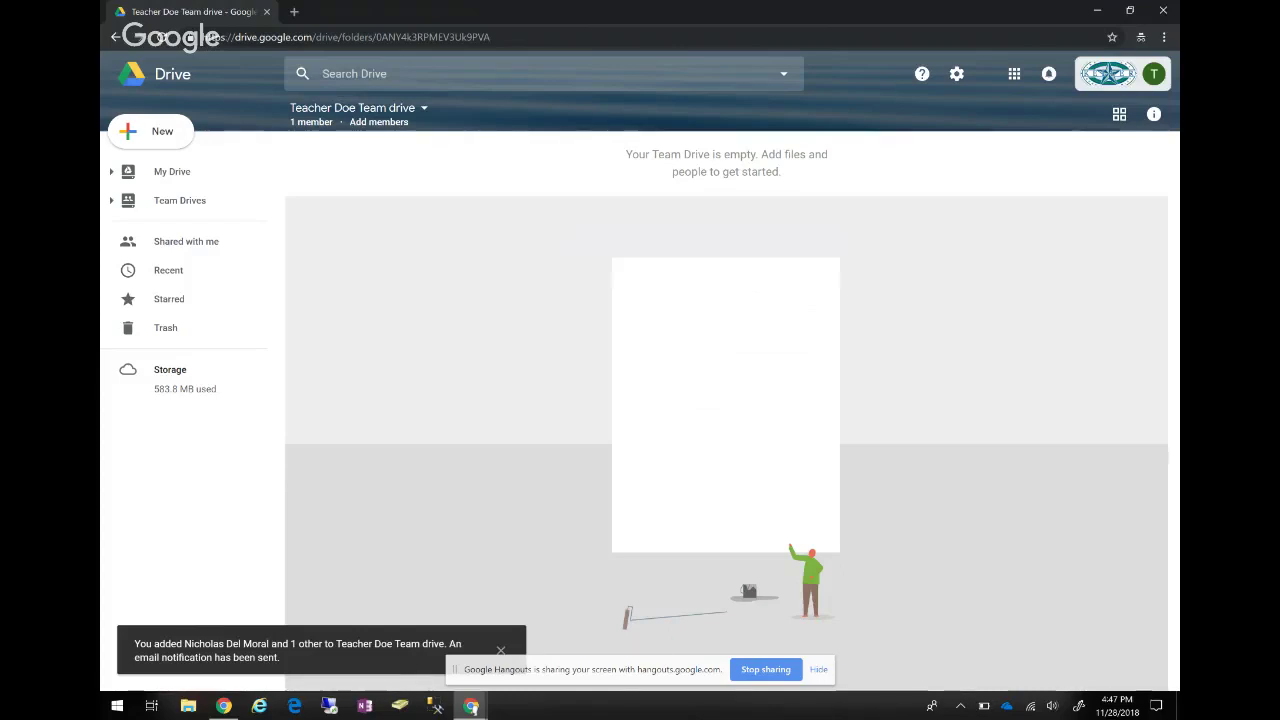
click(180, 200)
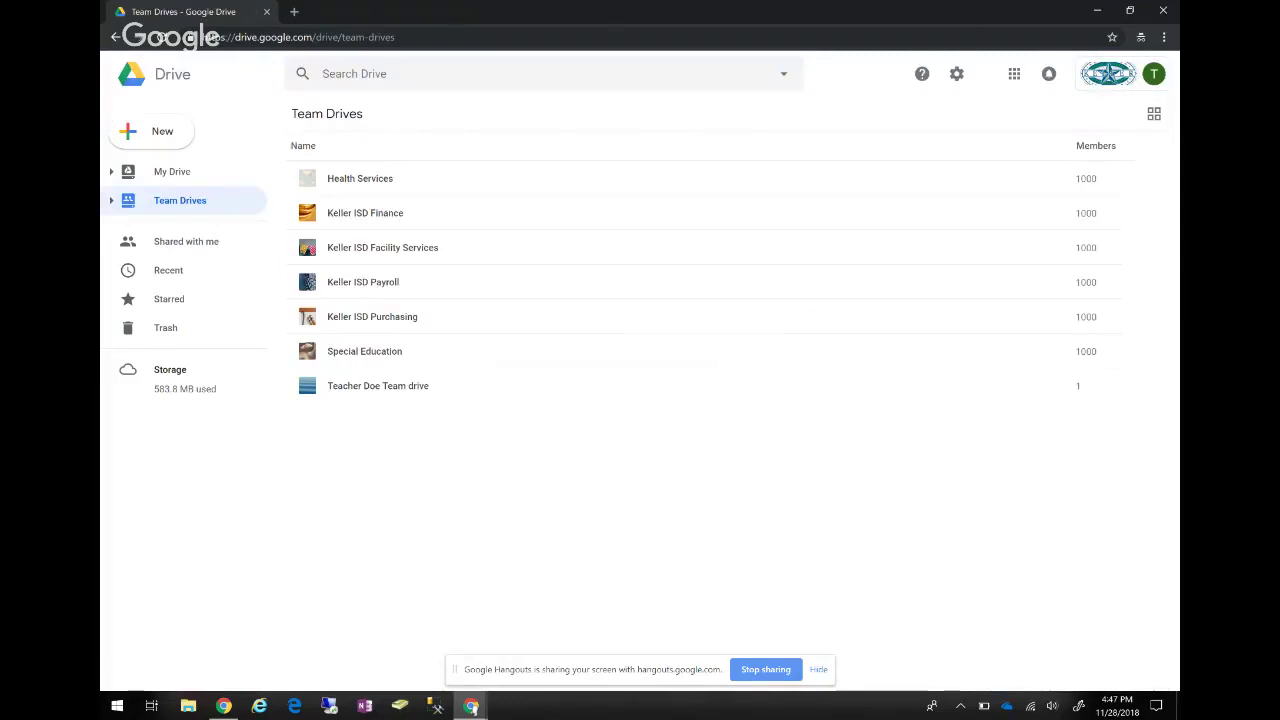
Open the Teacher Doe Team drive to confirm it now has 3 members.
click(378, 385)
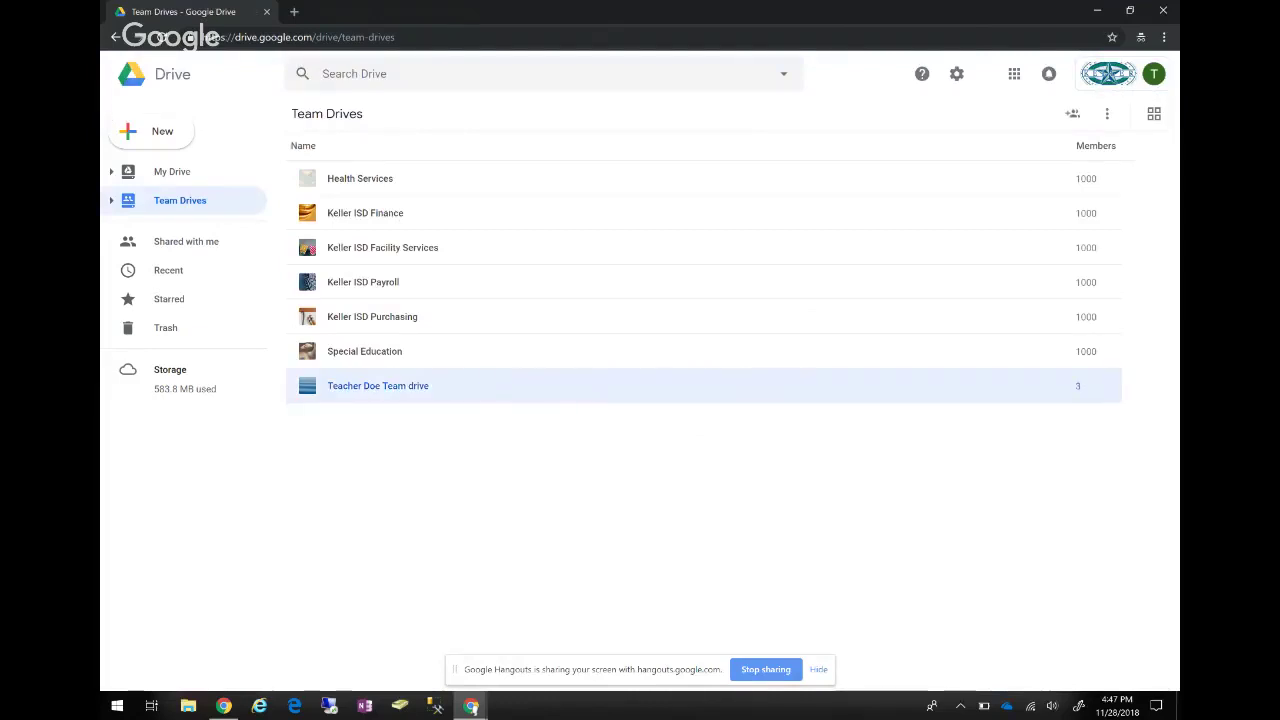
double_click(378, 385)
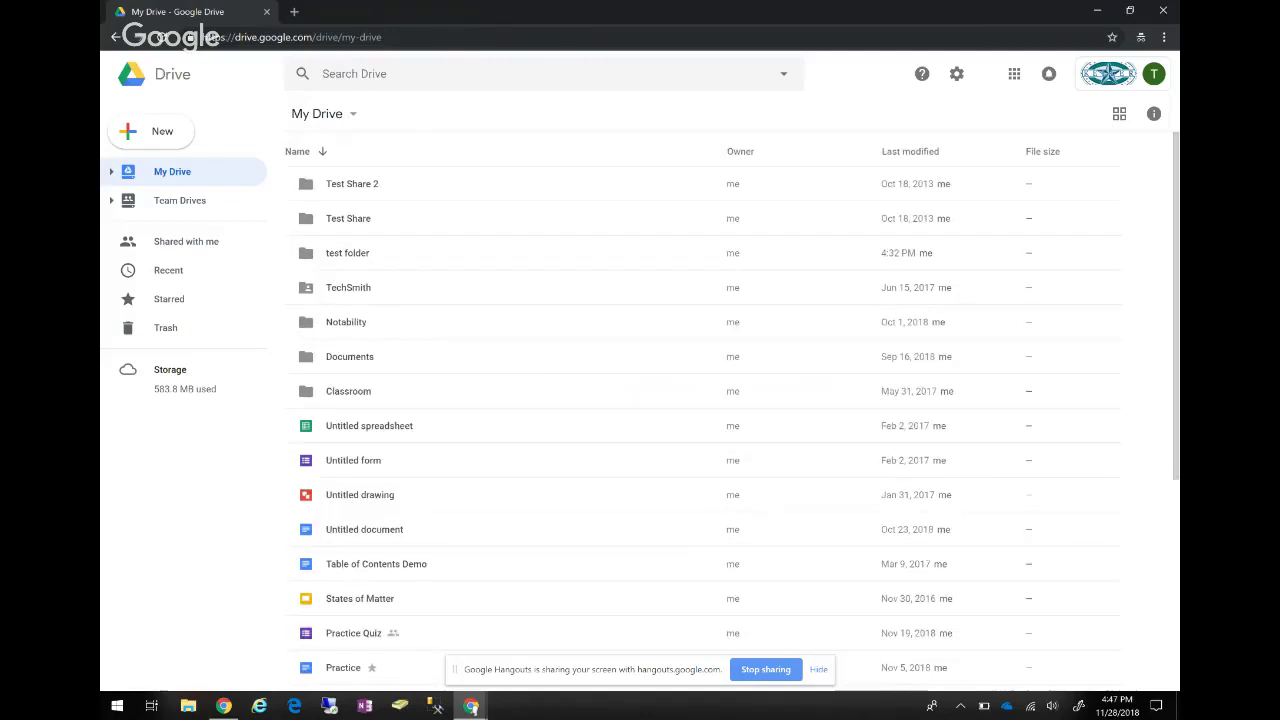
Open Untitled document and download it via File > Download as > Microsoft Word (.docx).
double_click(364, 529)
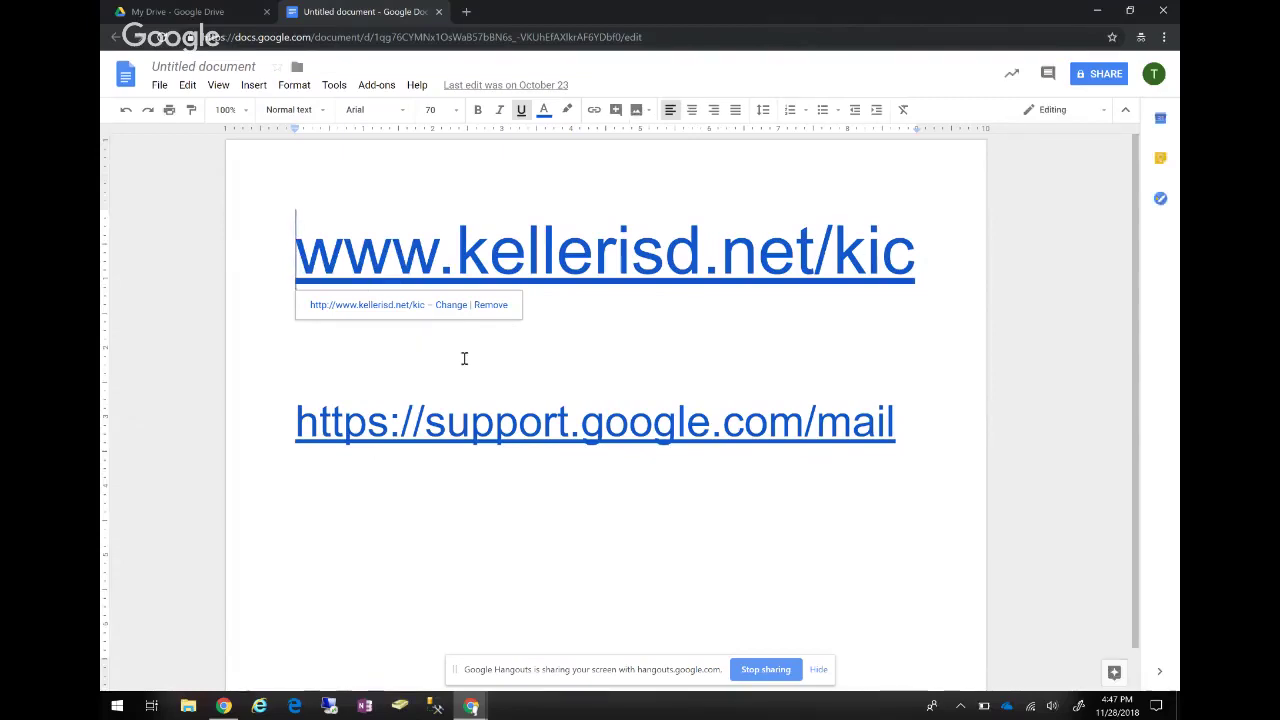
click(159, 85)
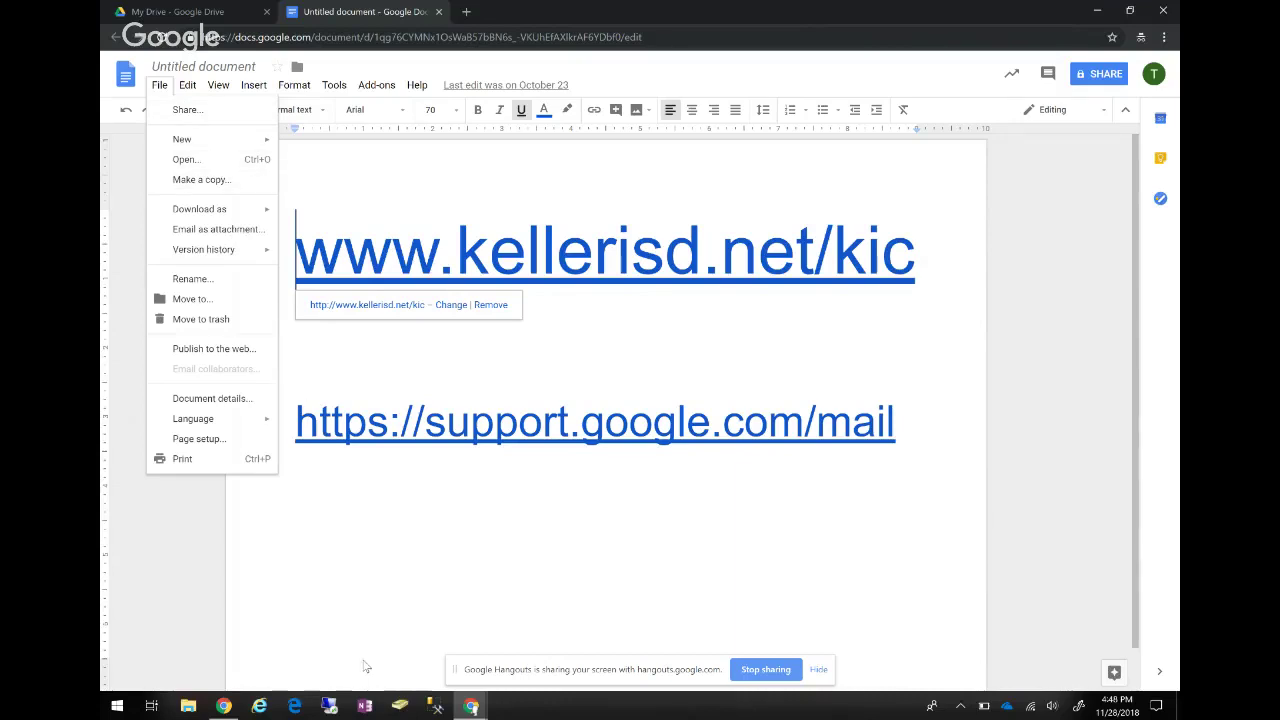
key(Up)
key(Up)
key(Up)
key(Up)
key(Up)
key(Up)
key(Up)
key(Up)
key(Up)
key(Up)
key(Up)
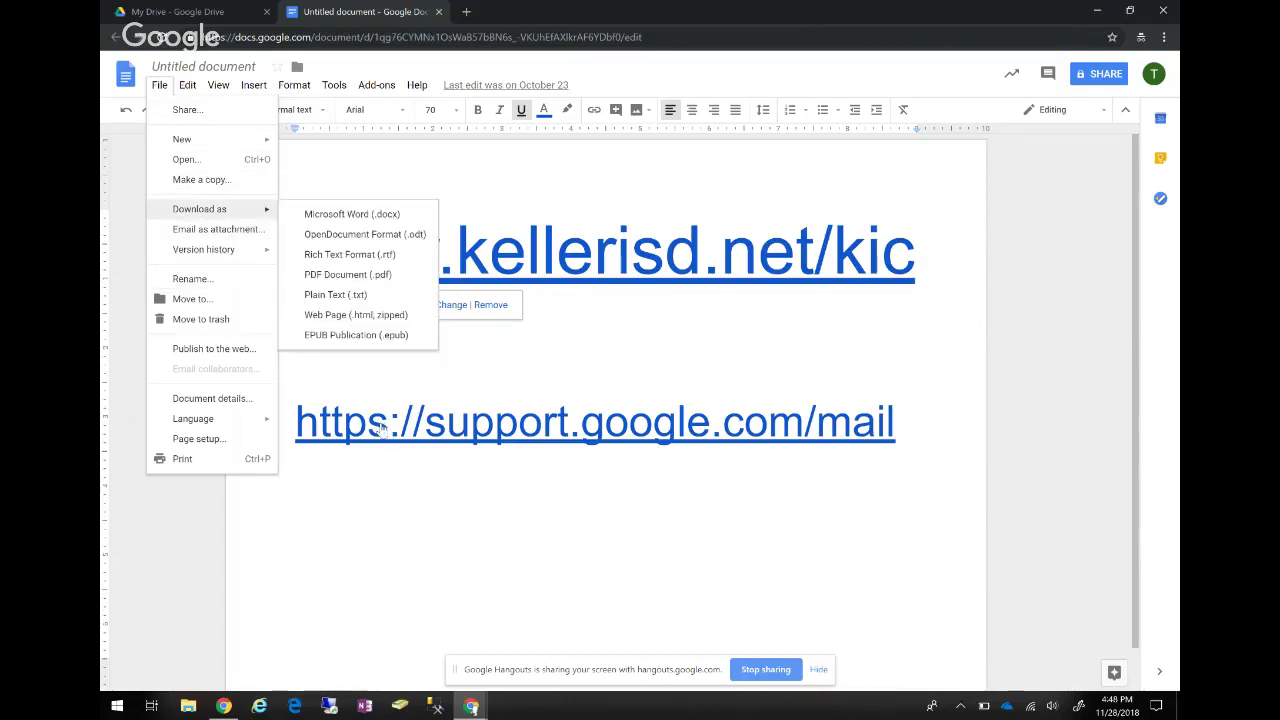
key(Right)
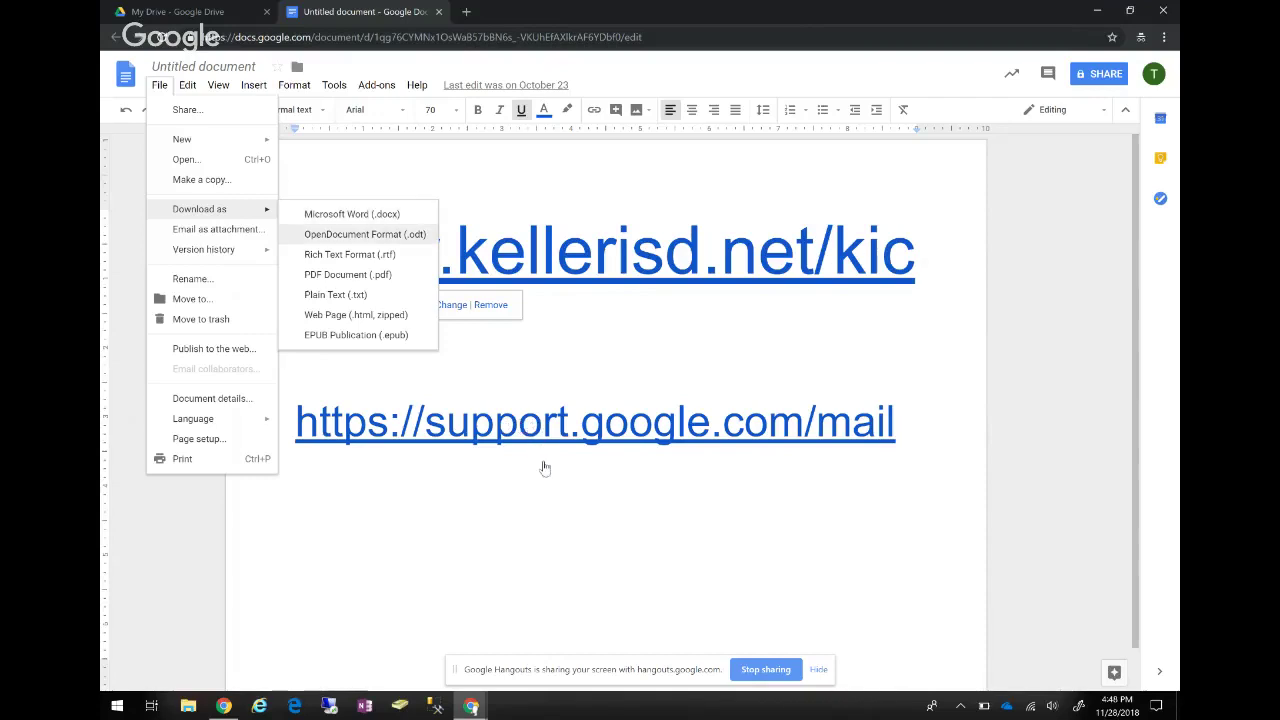
key(Down)
key(Down)
key(Down)
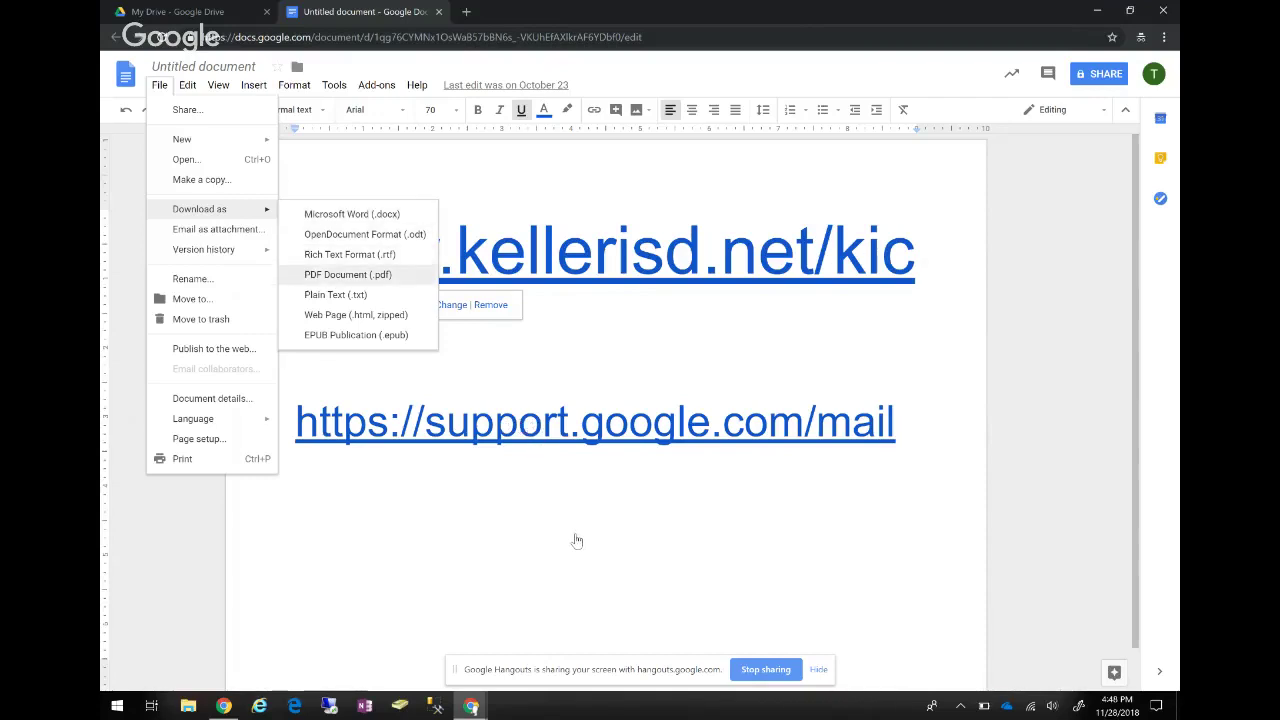
key(Up)
key(Down)
key(Up)
key(Up)
key(Up)
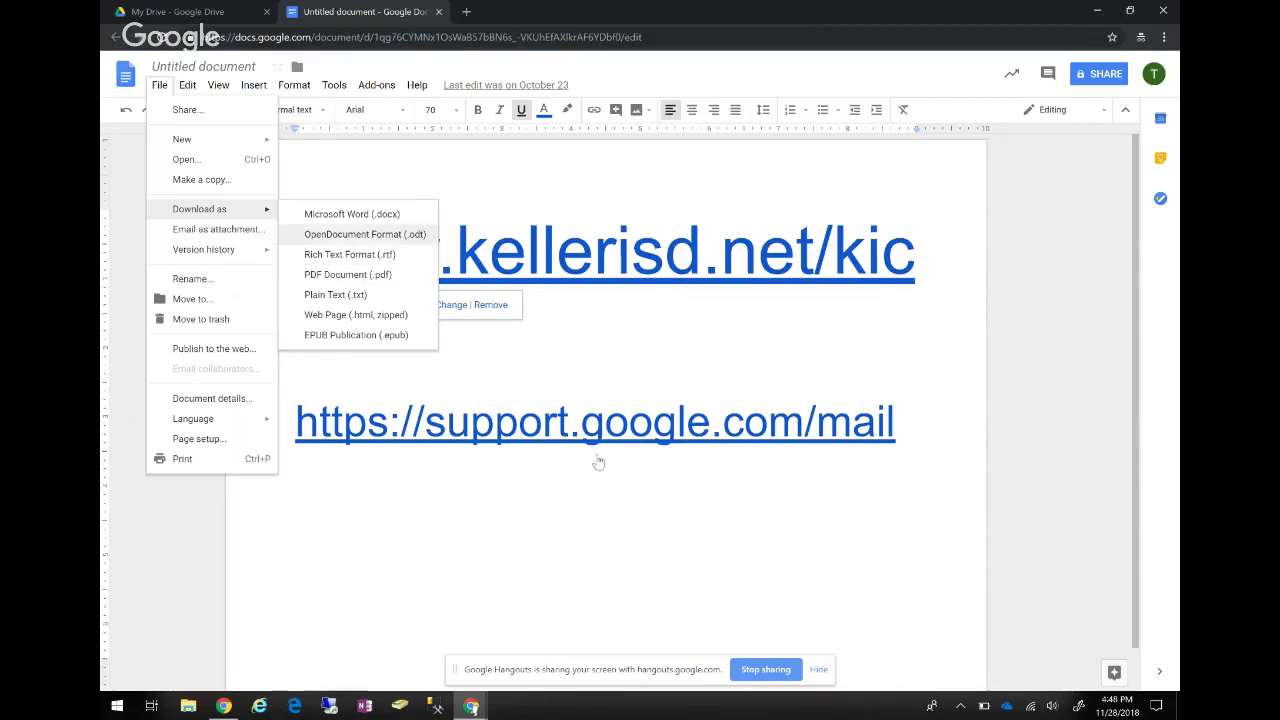
key(Return)
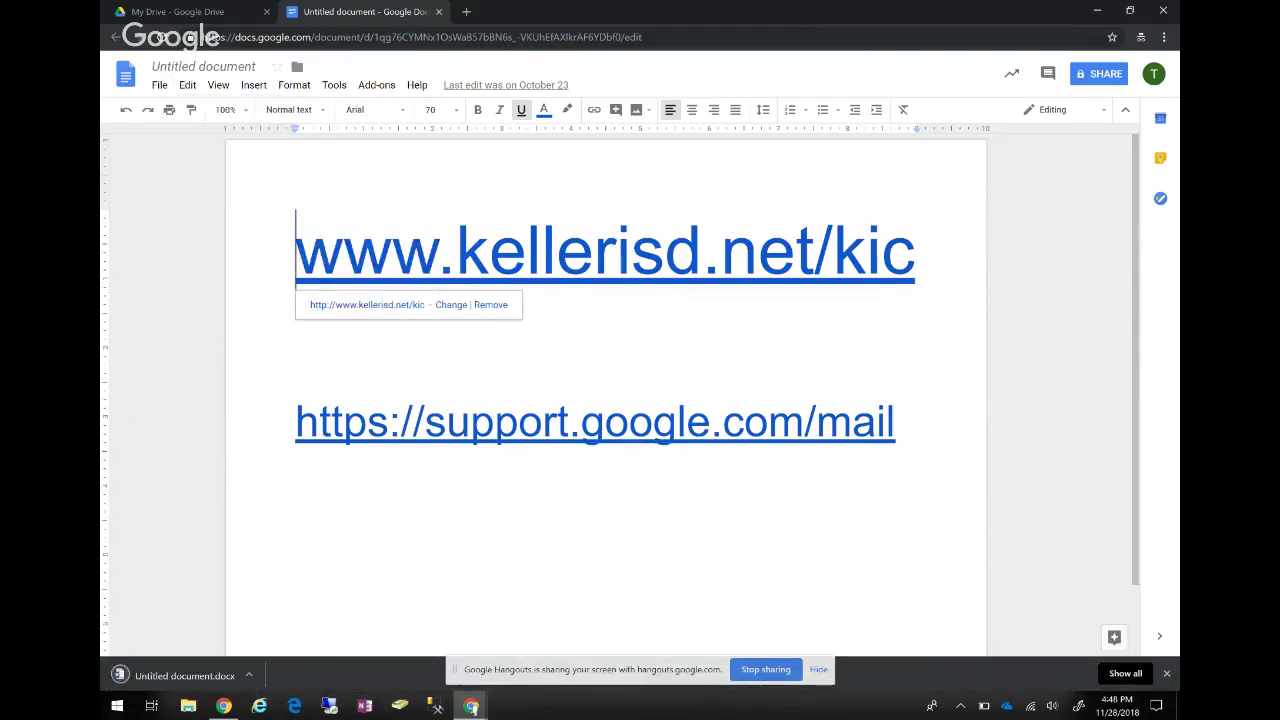
Open the downloaded Untitled document.docx in Word, then switch back to the Google Docs original.
click(190, 675)
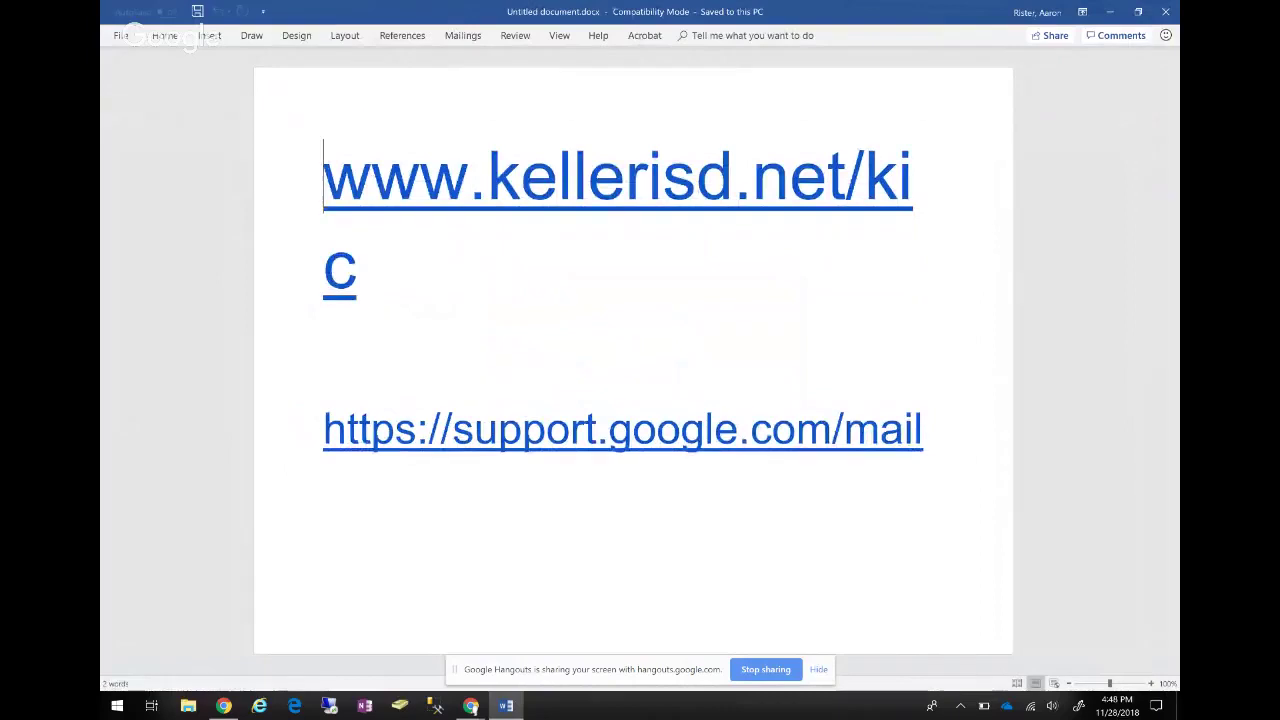
key(alt+Tab)
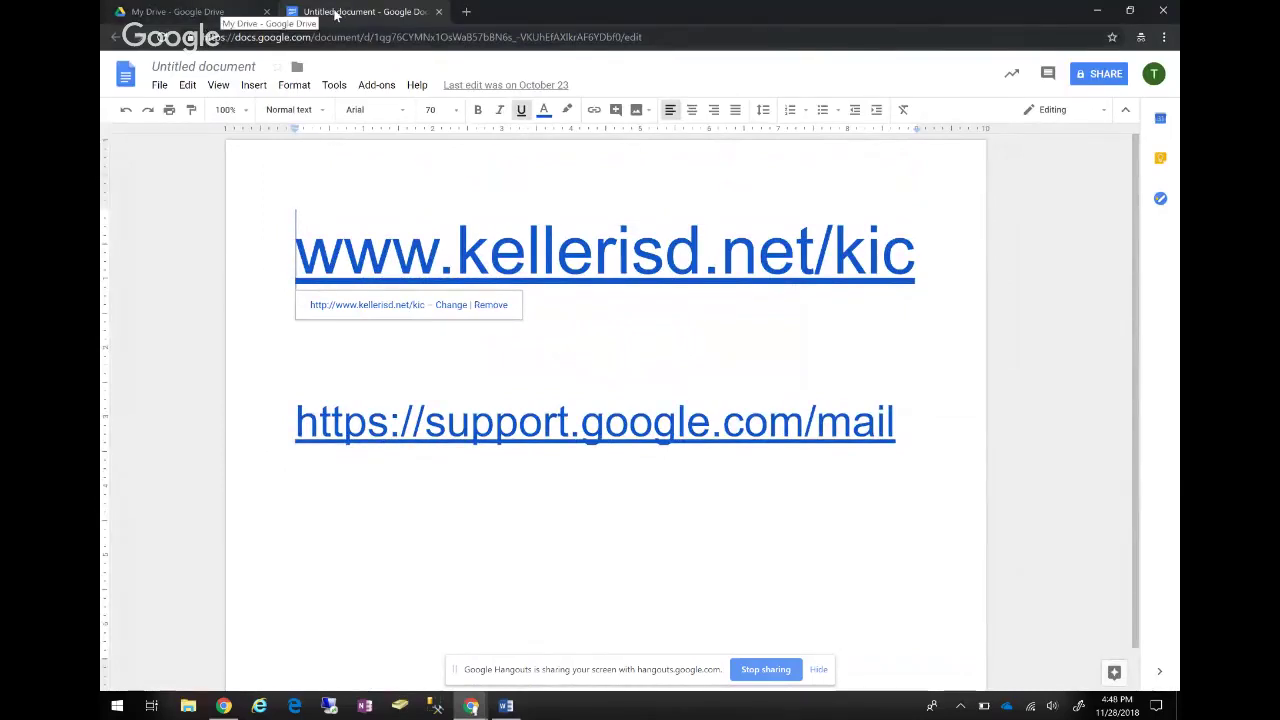
Back in the Drive file list, move Untitled document to the trash.
click(177, 11)
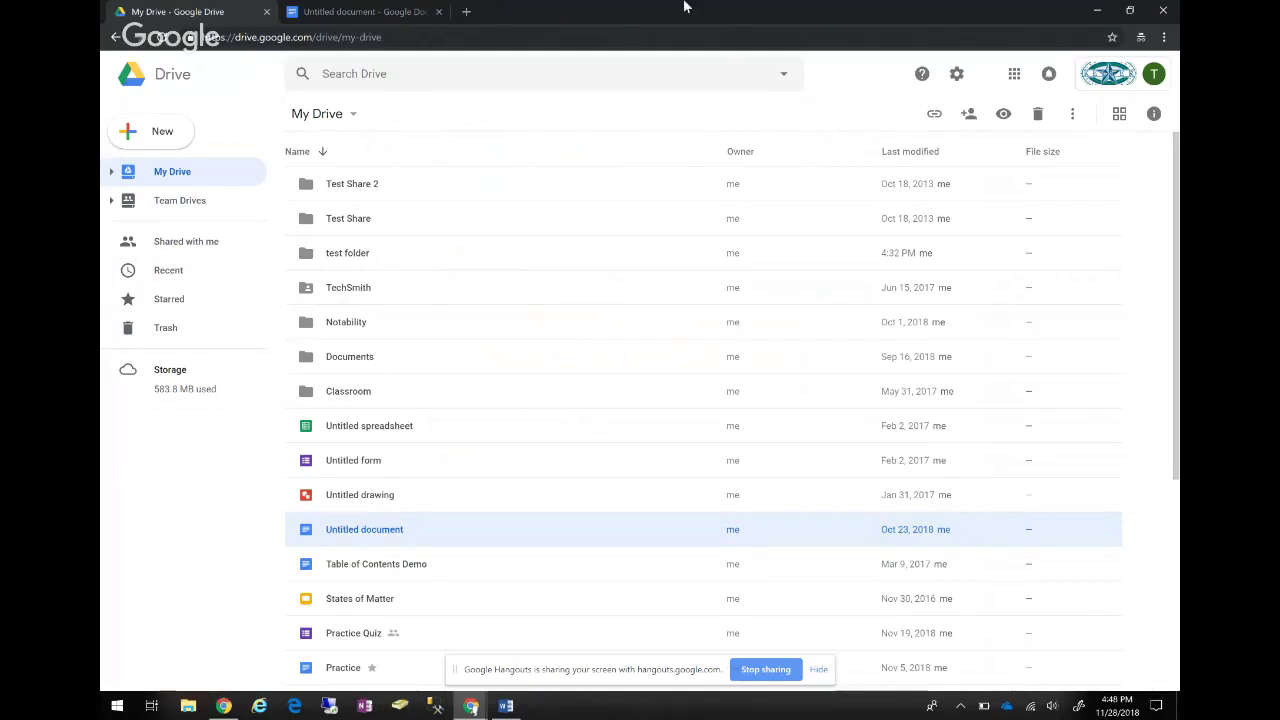
key(ctrl+Tab)
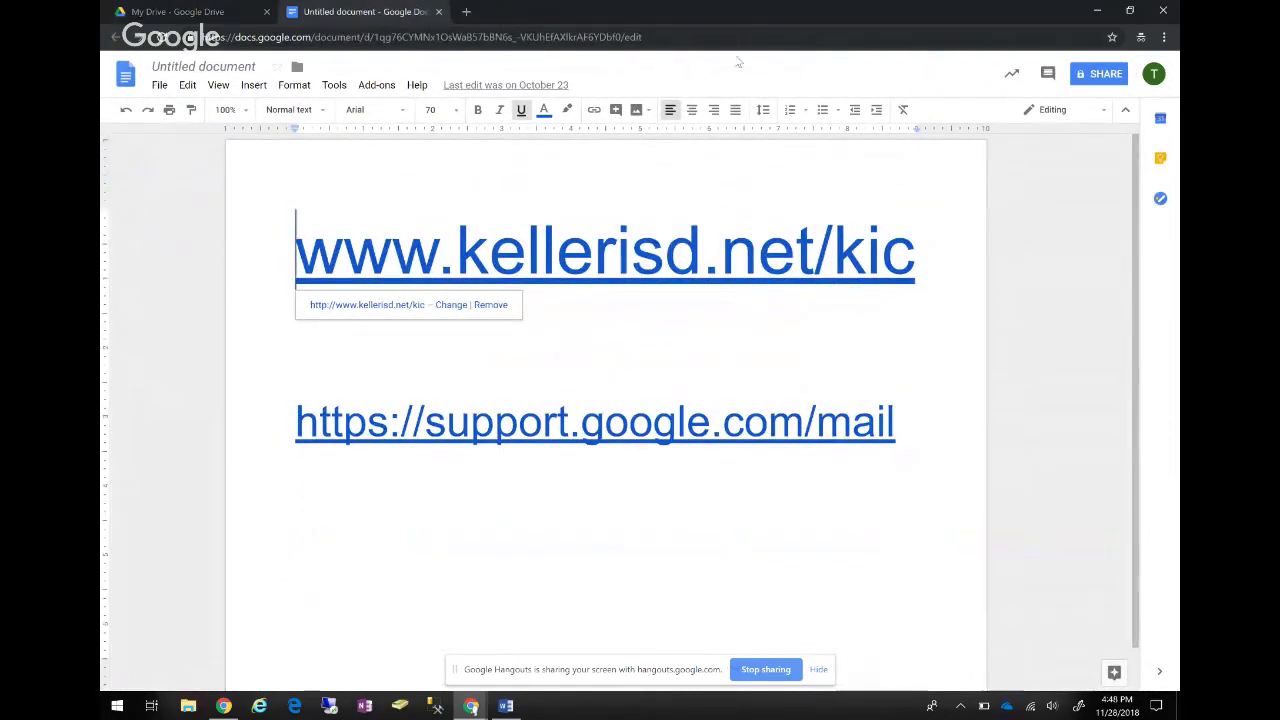
click(190, 11)
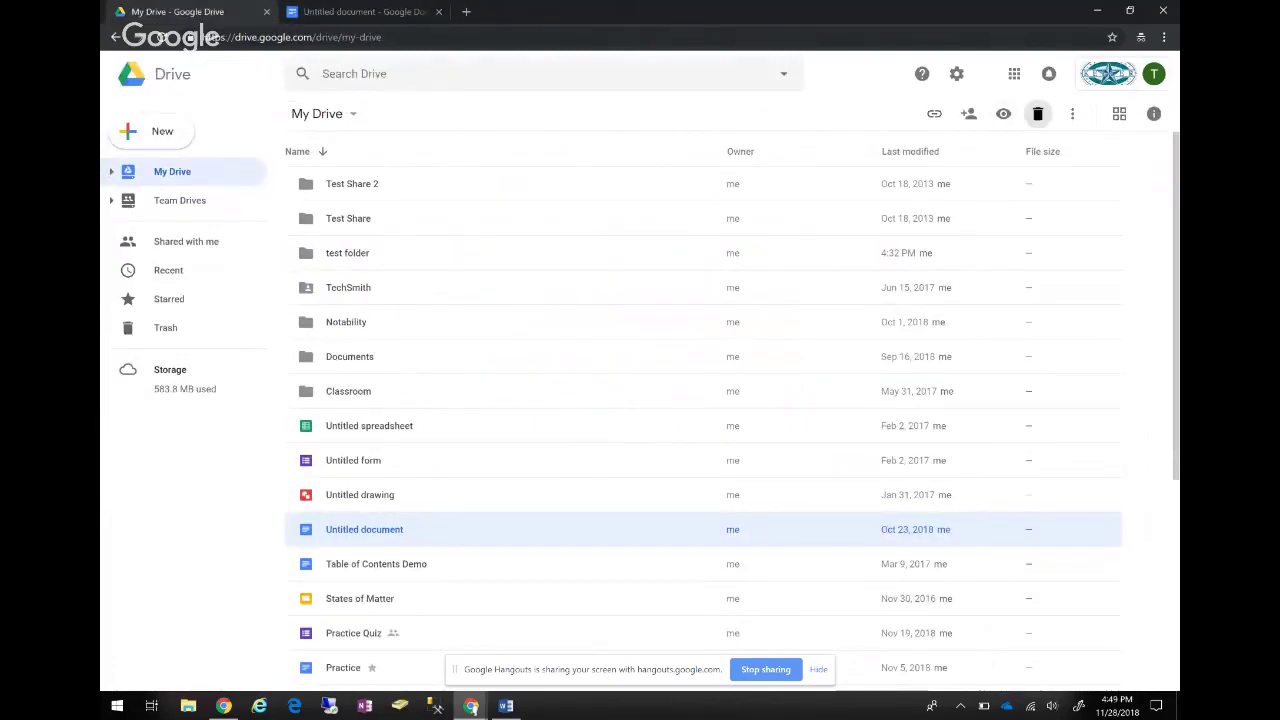
click(1037, 113)
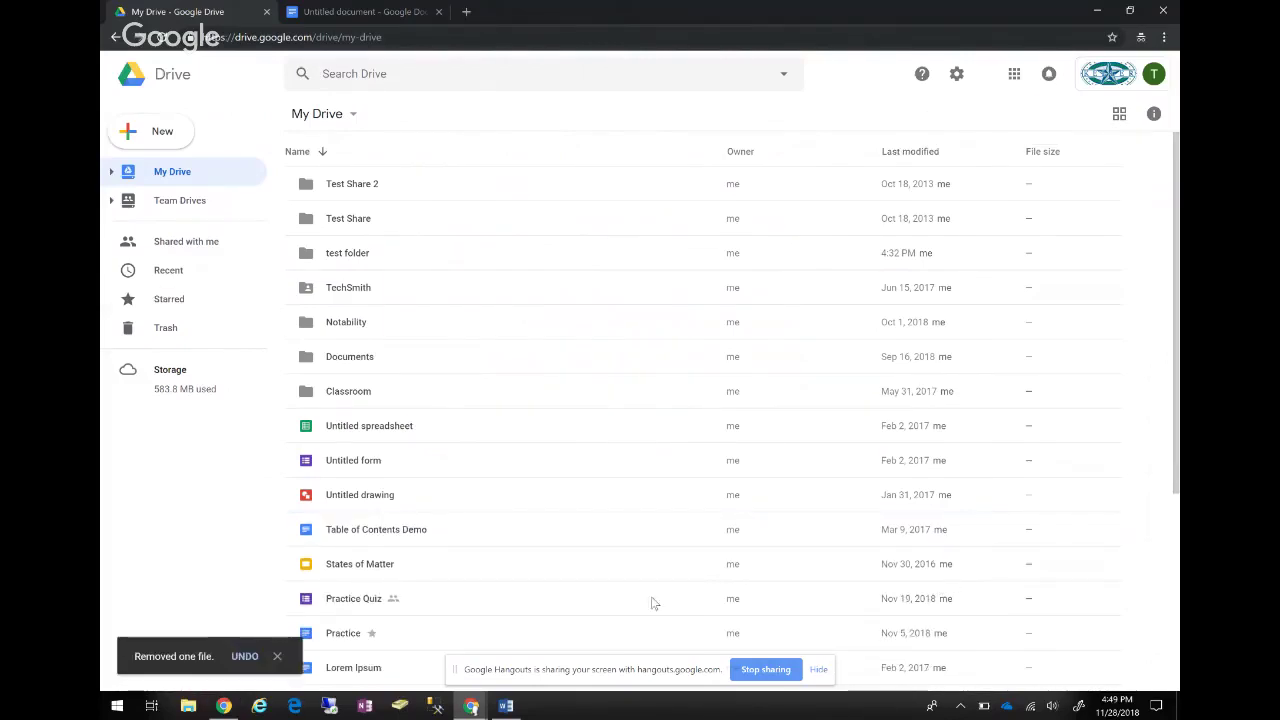
Restore Untitled document from Trash and return to My Drive.
click(165, 327)
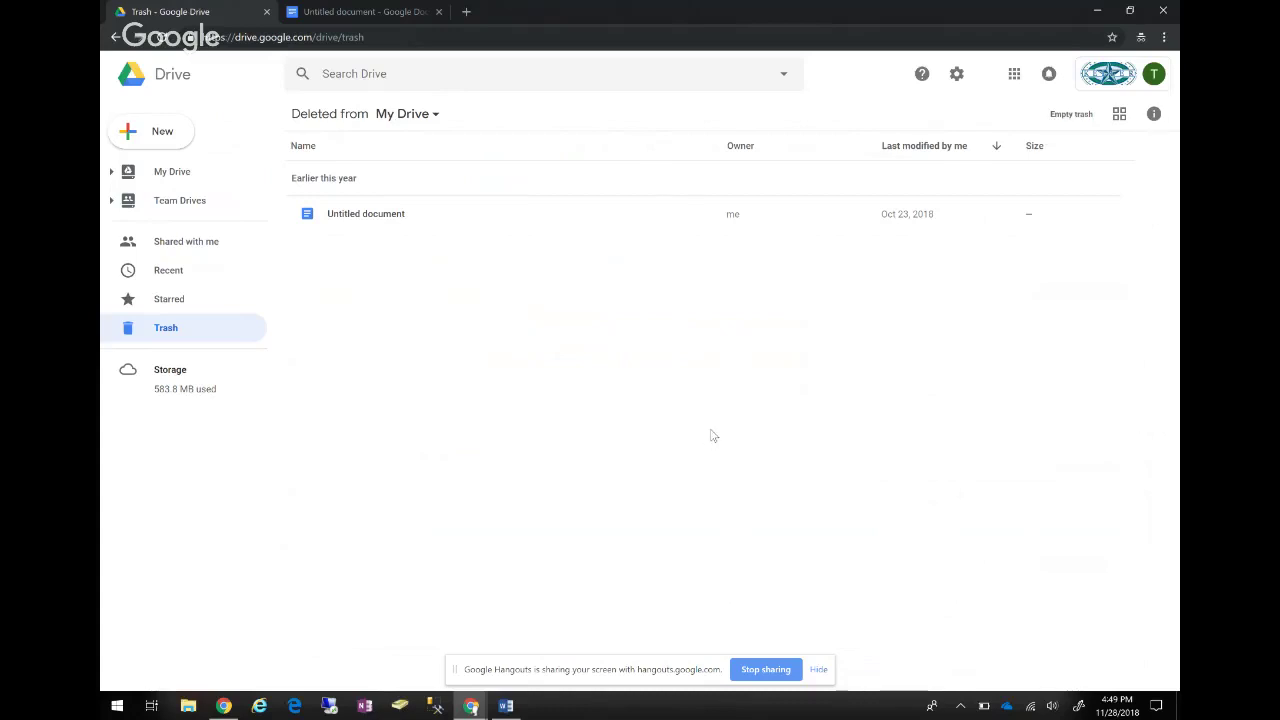
key(Down)
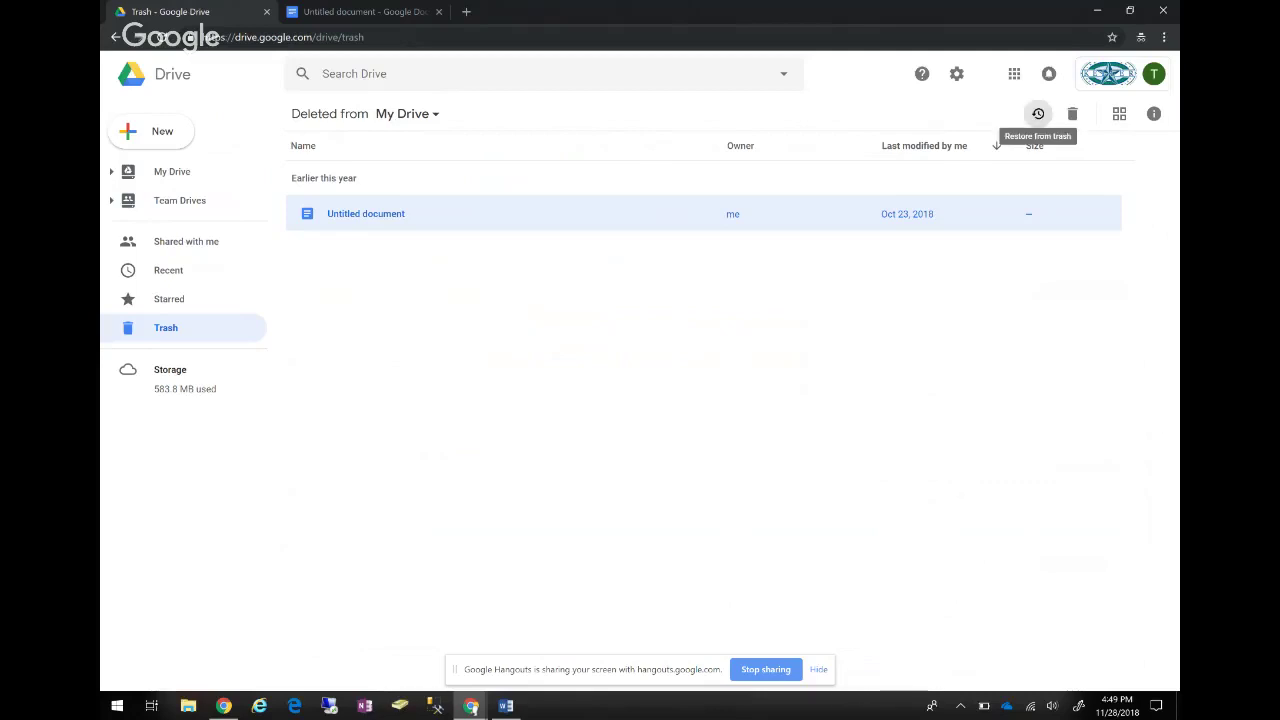
click(1038, 113)
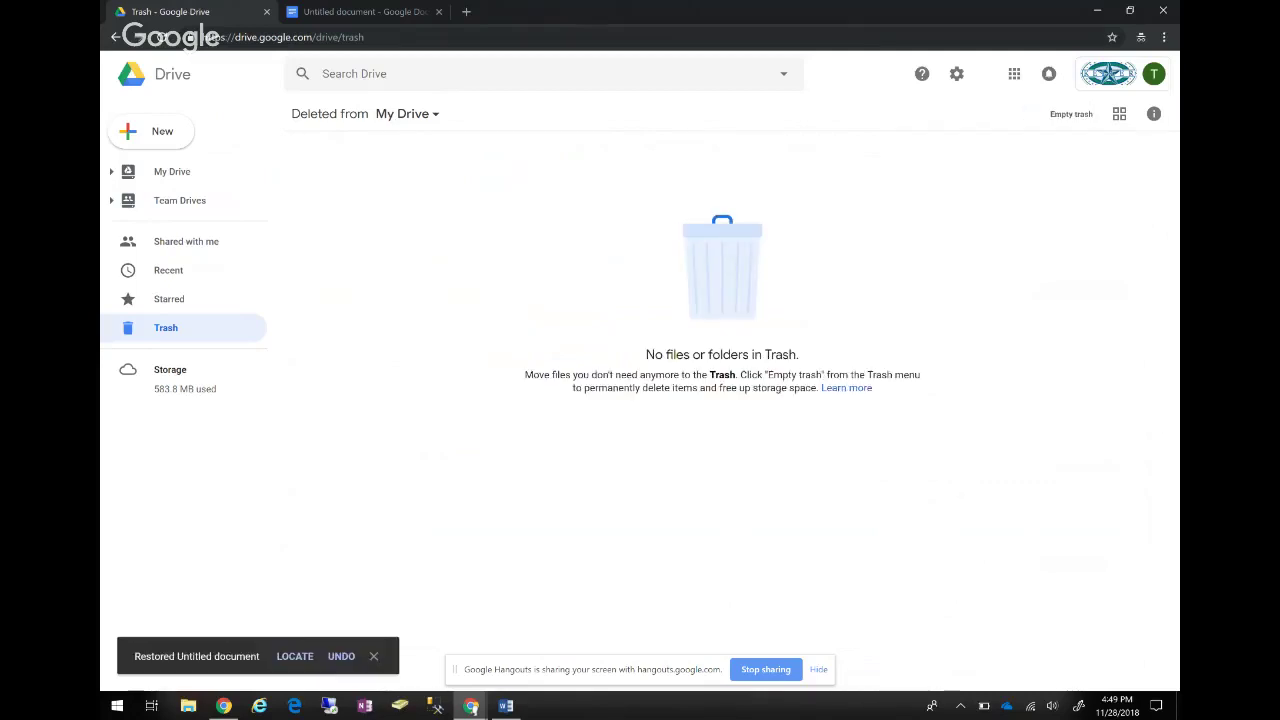
key(alt+Left)
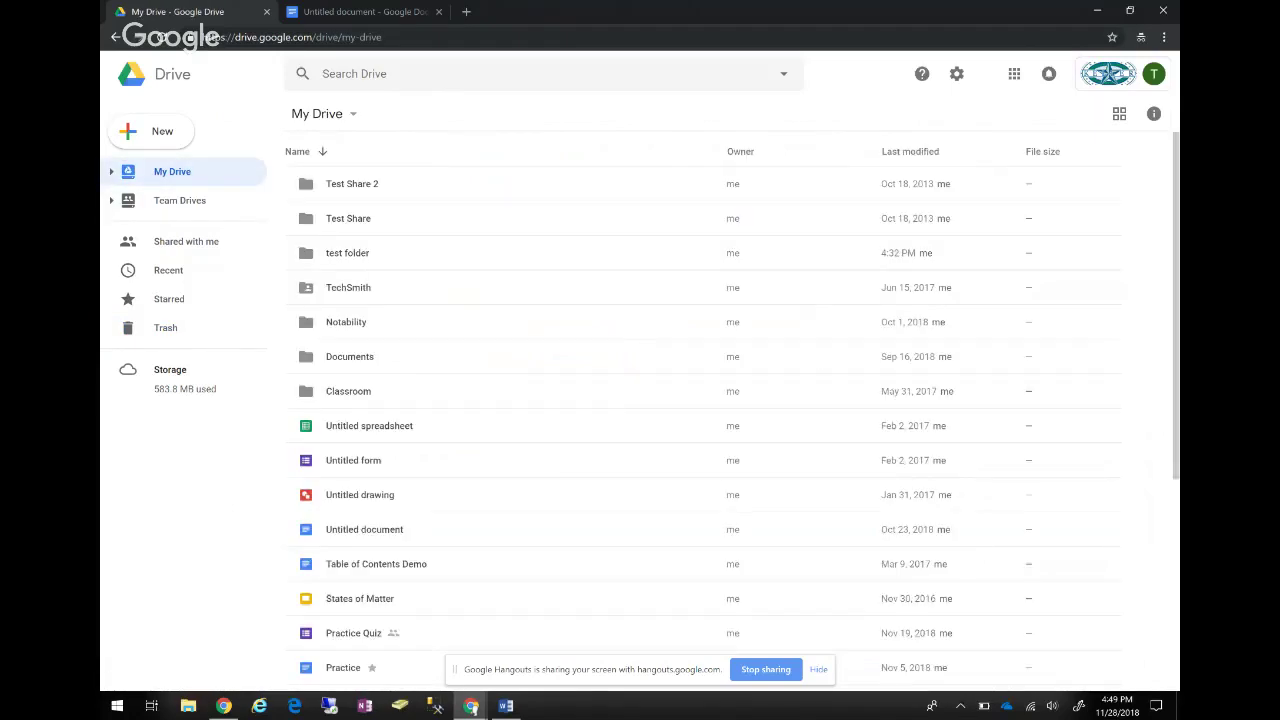
scroll(700, 420, down, 5)
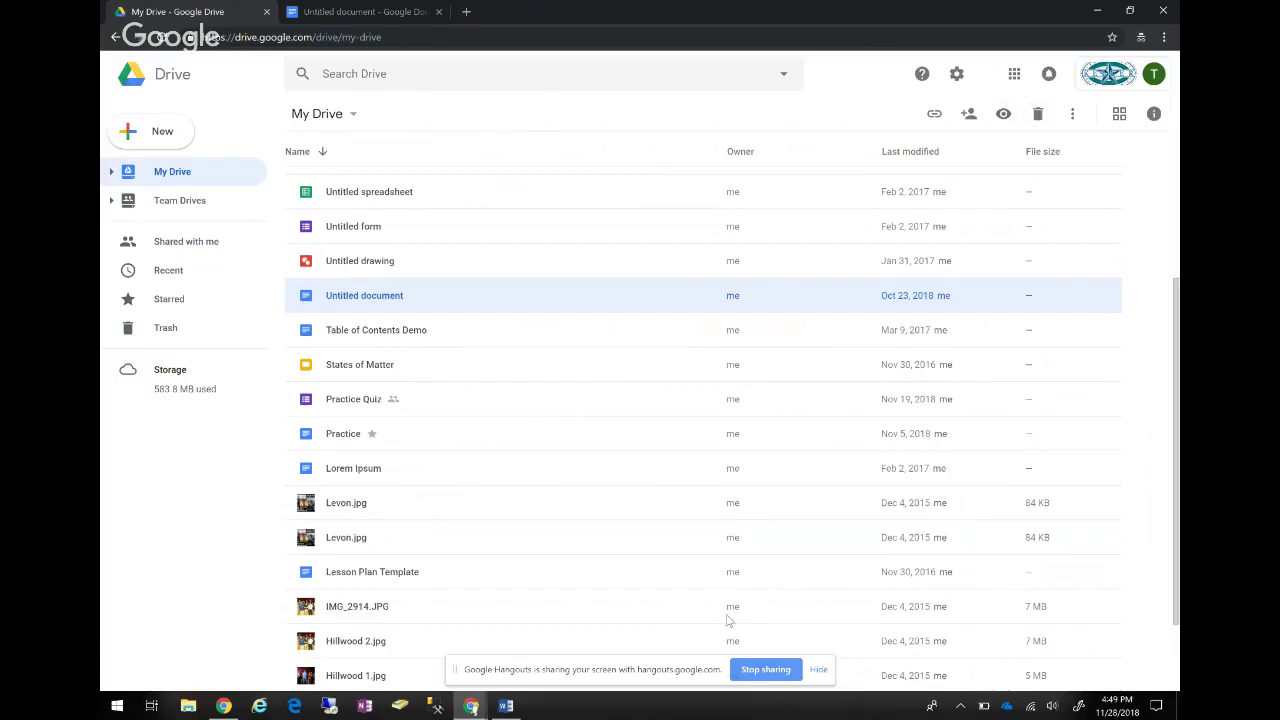
key(shift+F10)
key(Down)
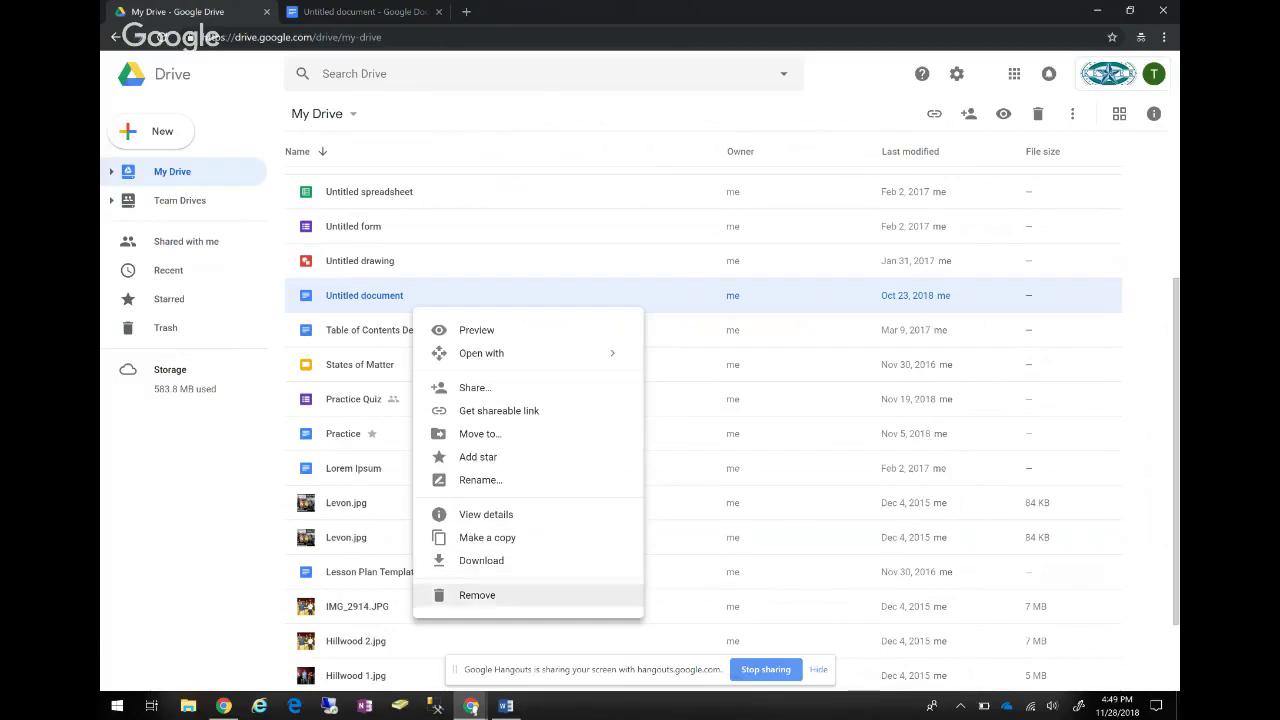
key(Down)
key(Down)
key(Down)
key(Up)
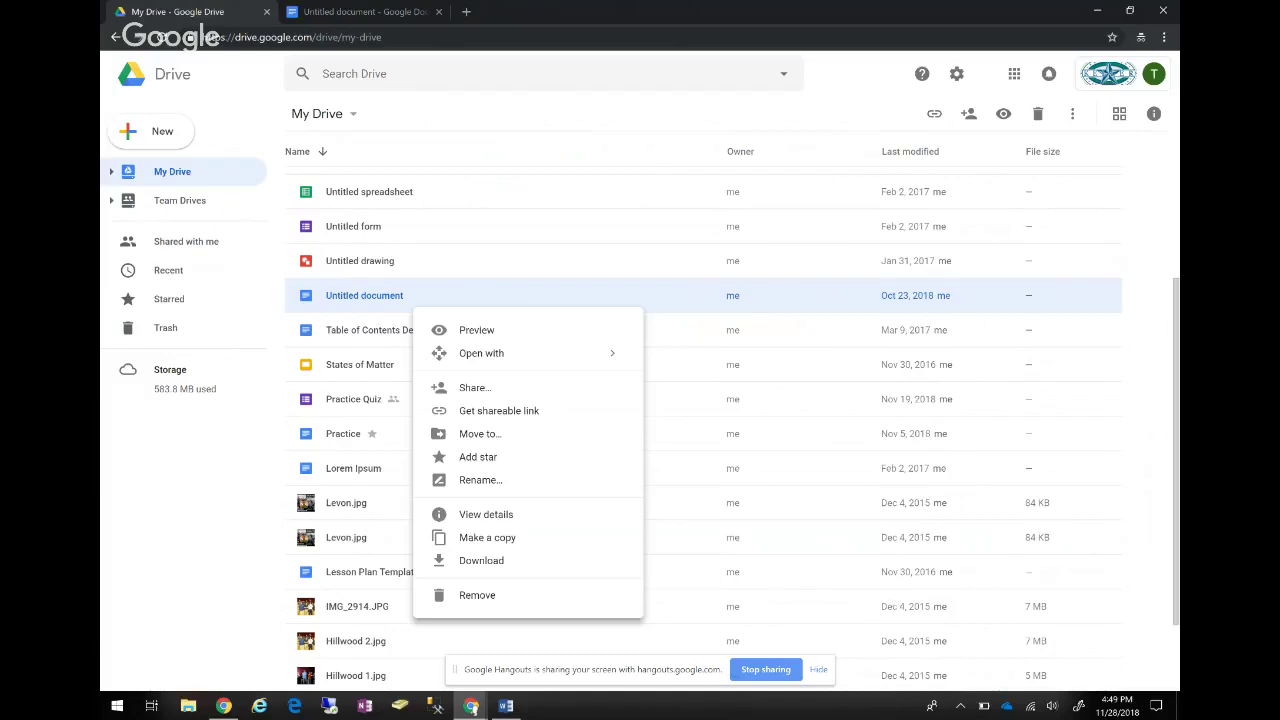
key(Return)
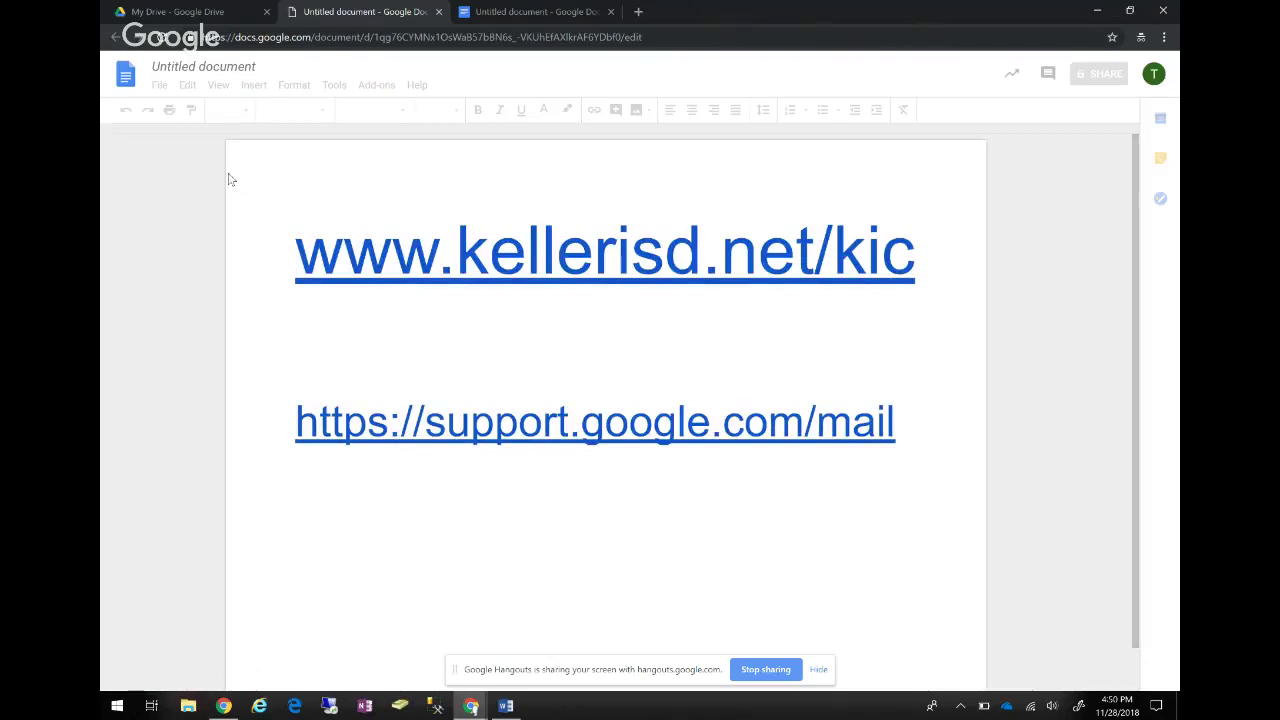
click(227, 180)
key(alt+f)
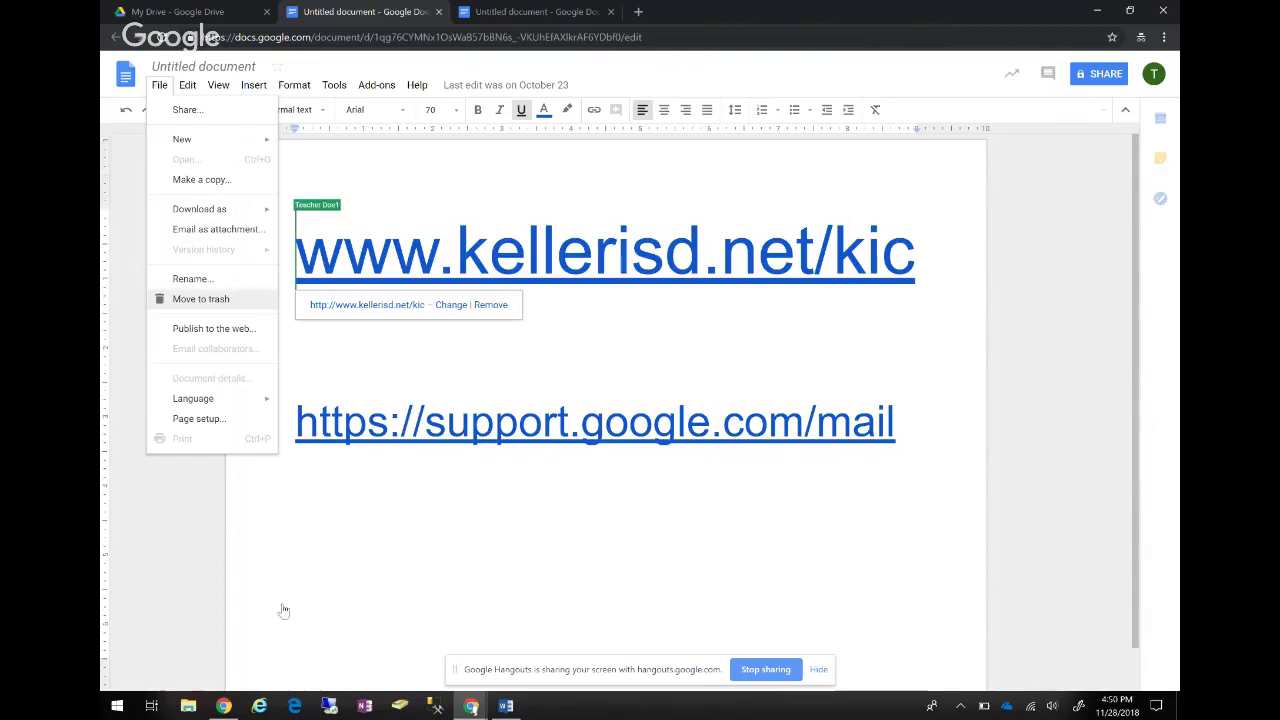
key(Escape)
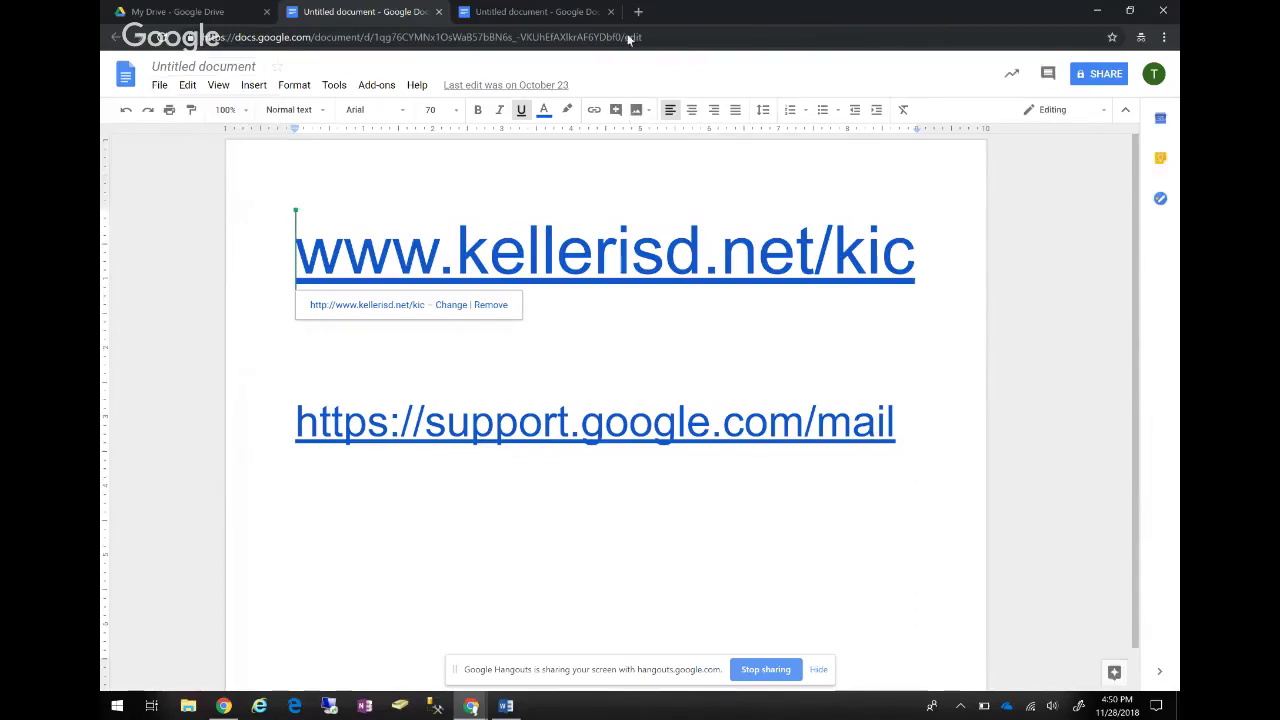
key(ctrl+shift+Tab)
click(610, 11)
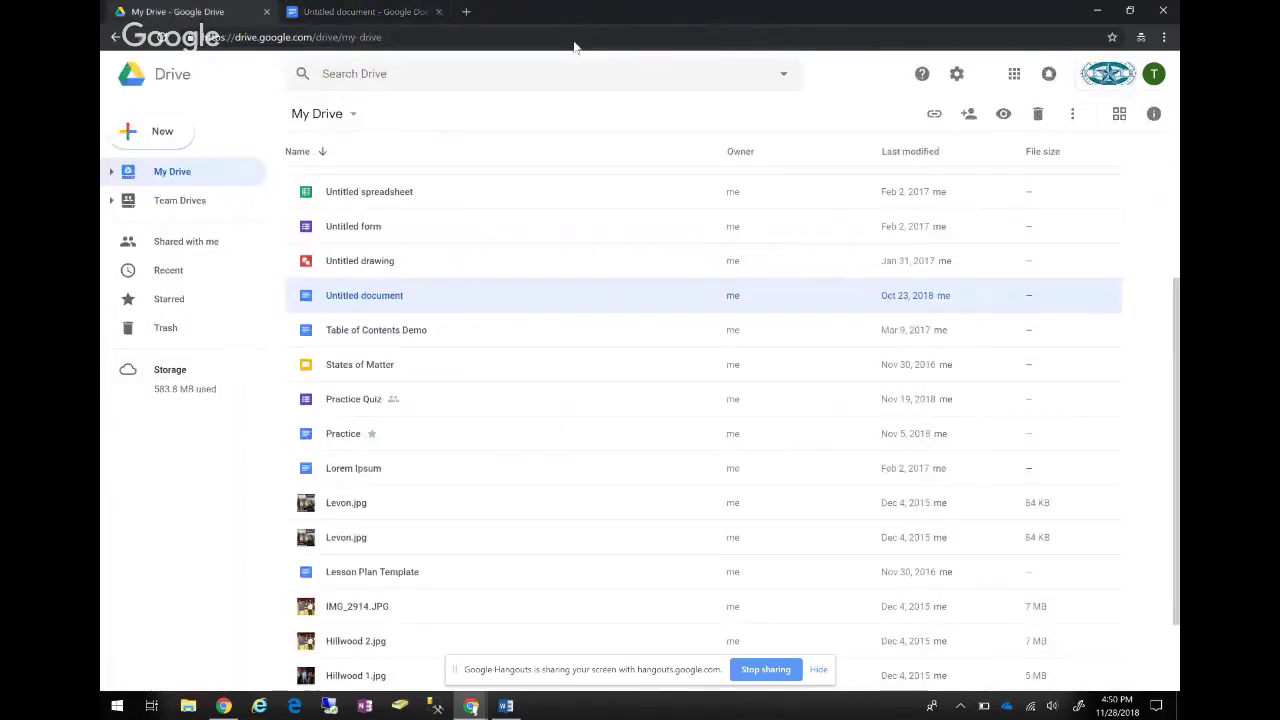
scroll(1003, 487, up, 1)
scroll(1004, 487, up, 1)
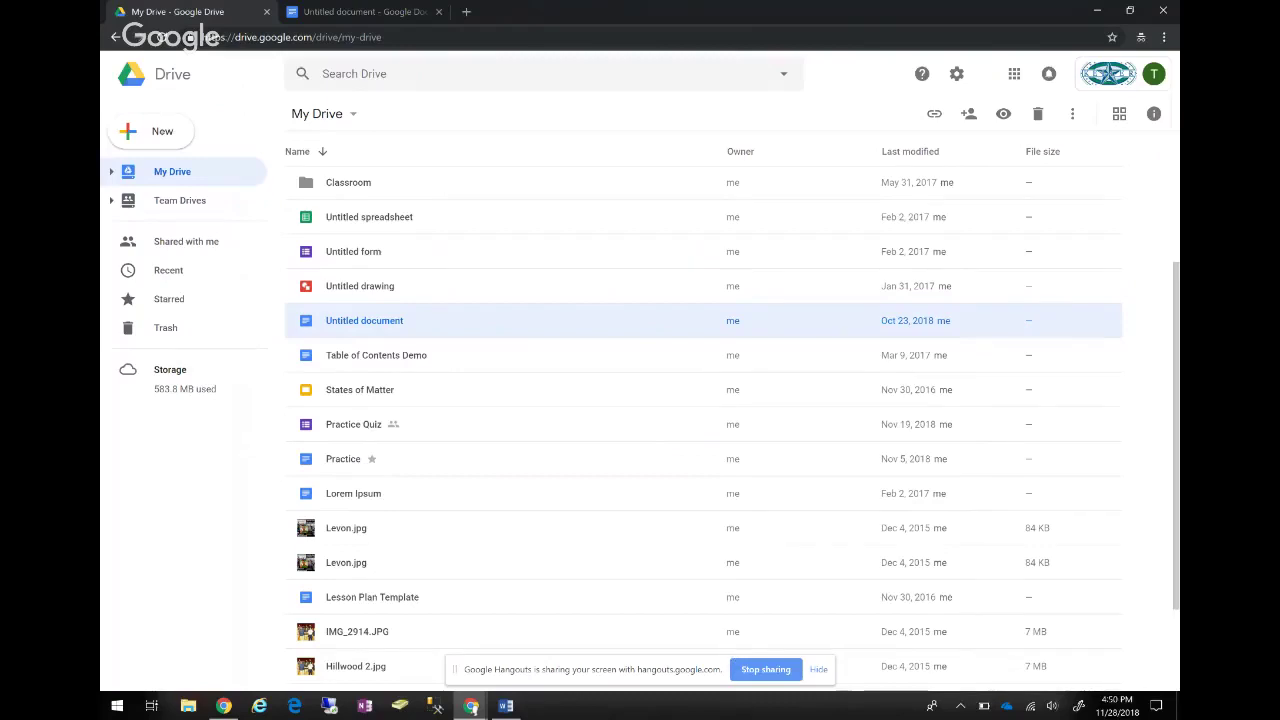
Close the leftover Docs tab and create Copy of Untitled document in My Drive.
click(438, 11)
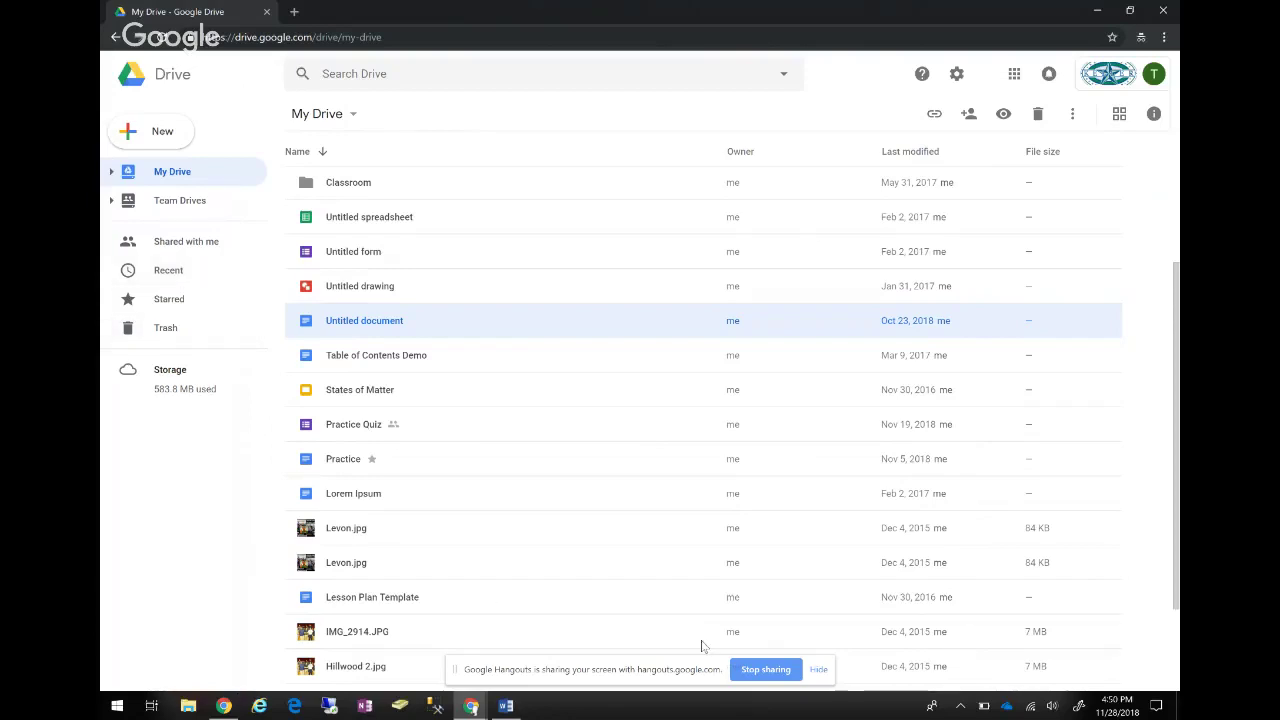
key(a)
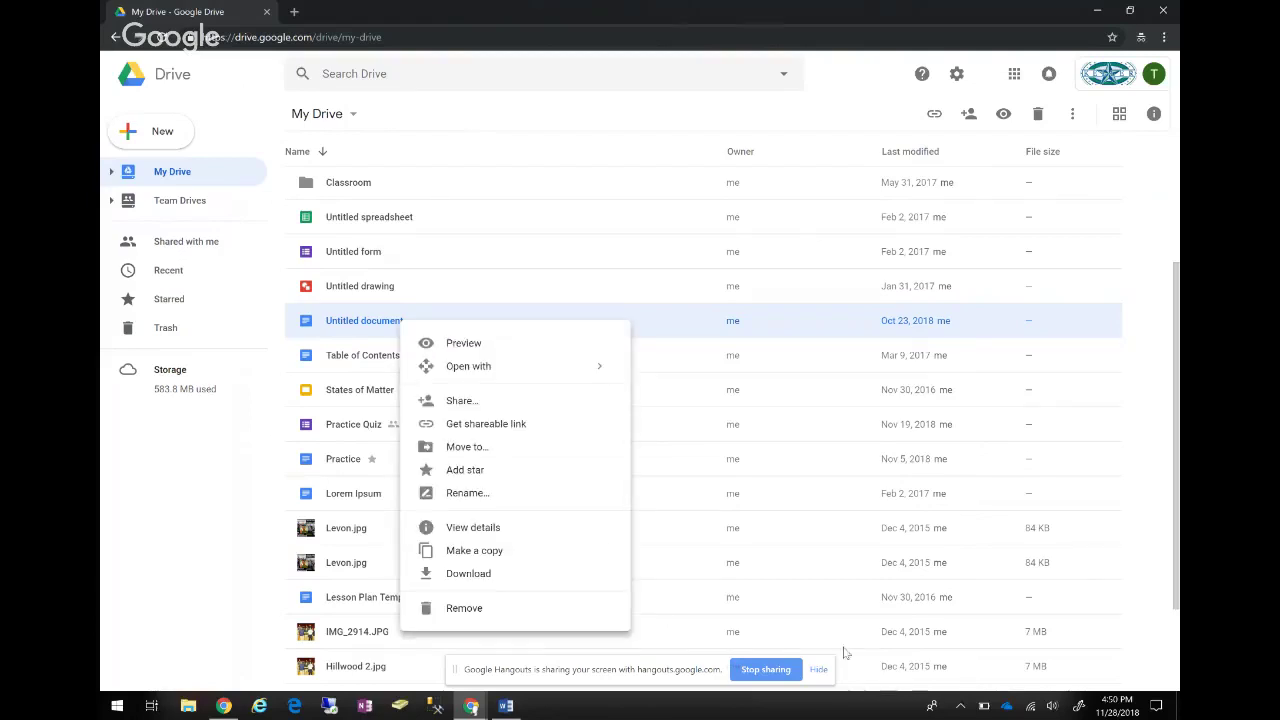
key(Down)
key(Down)
key(Down)
key(Down)
key(Down)
key(Down)
key(Down)
key(Down)
key(Down)
key(Down)
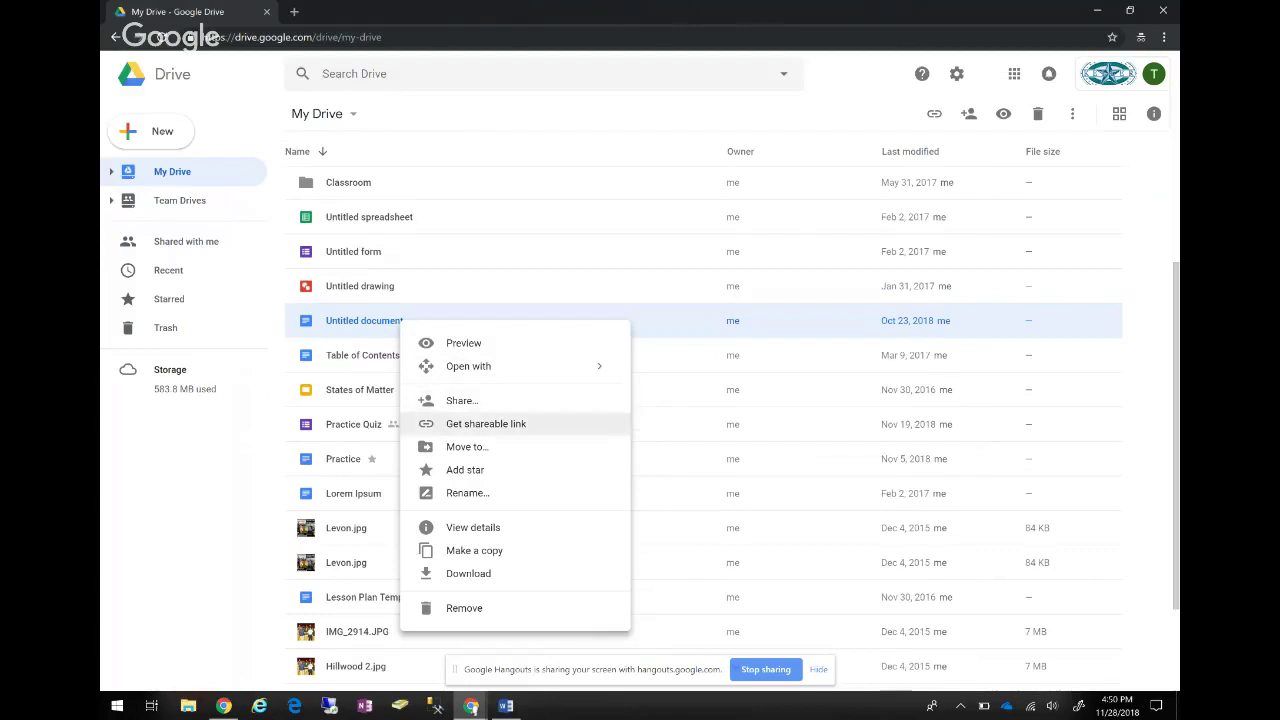
key(Down)
key(Down)
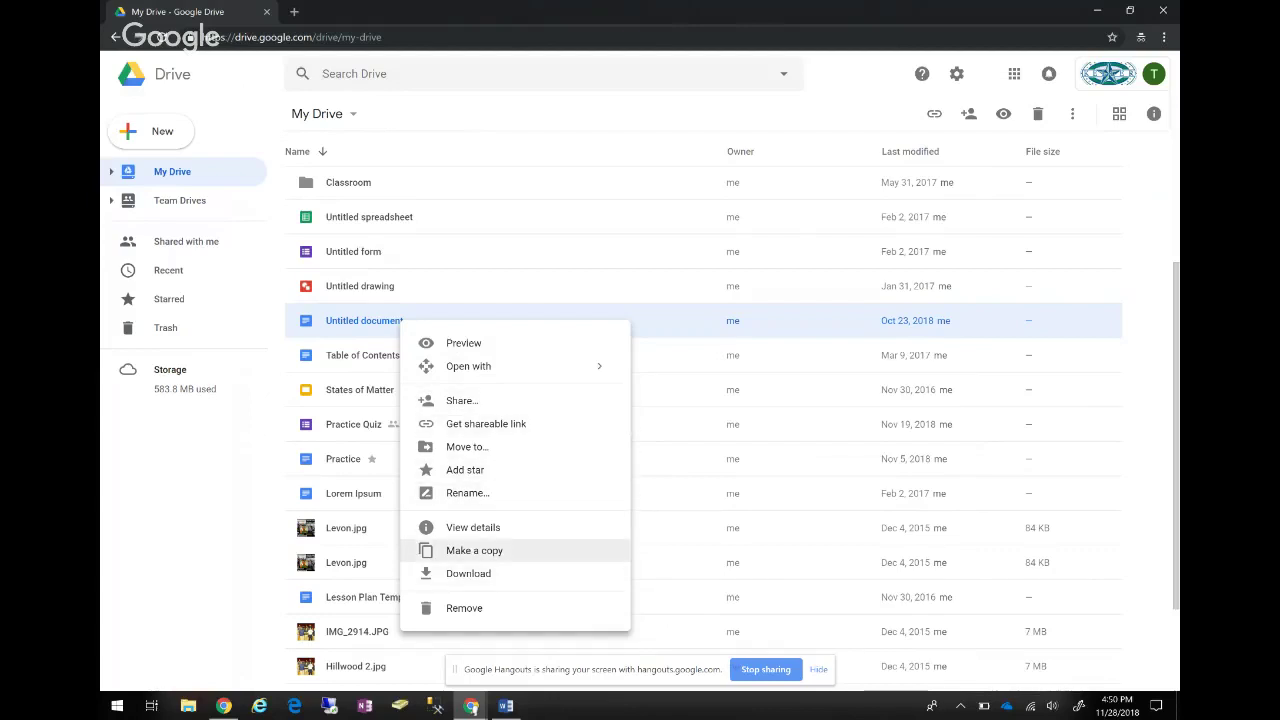
key(Return)
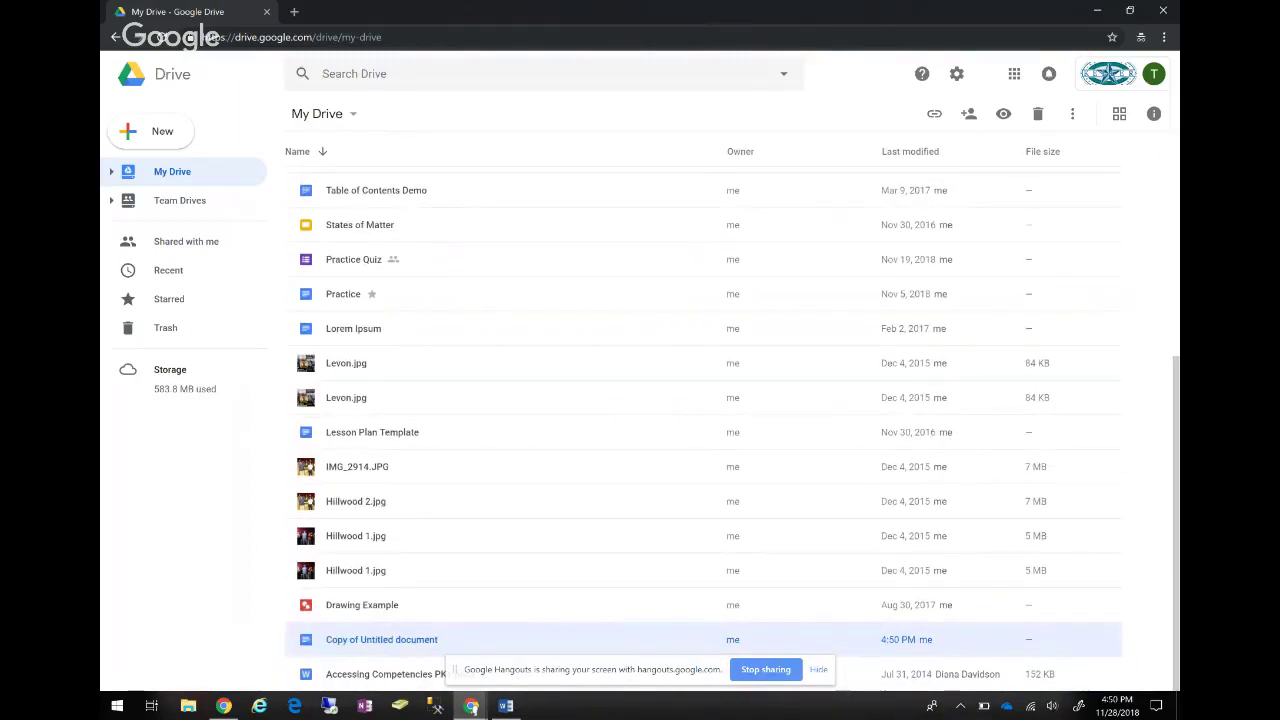
Open Copy of Untitled document and add the line 'hello kellerisd' below the mail link.
key(Return)
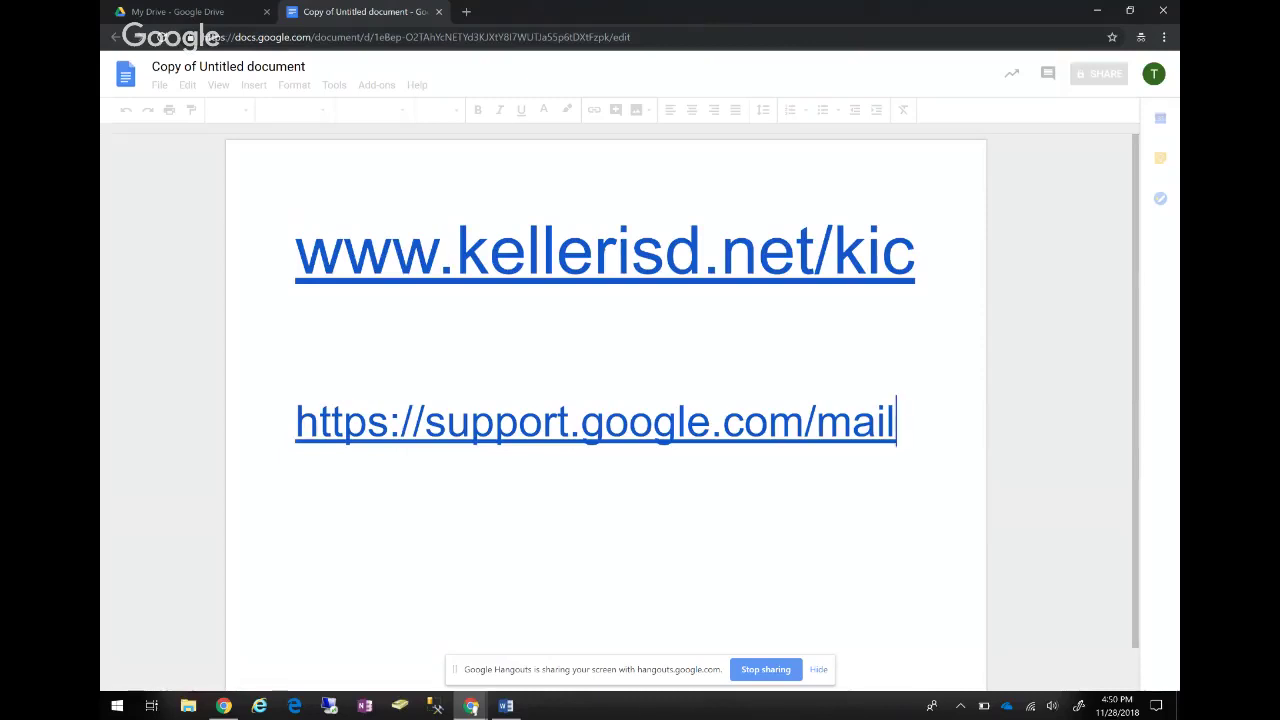
key(Return)
text(hello kellisd)
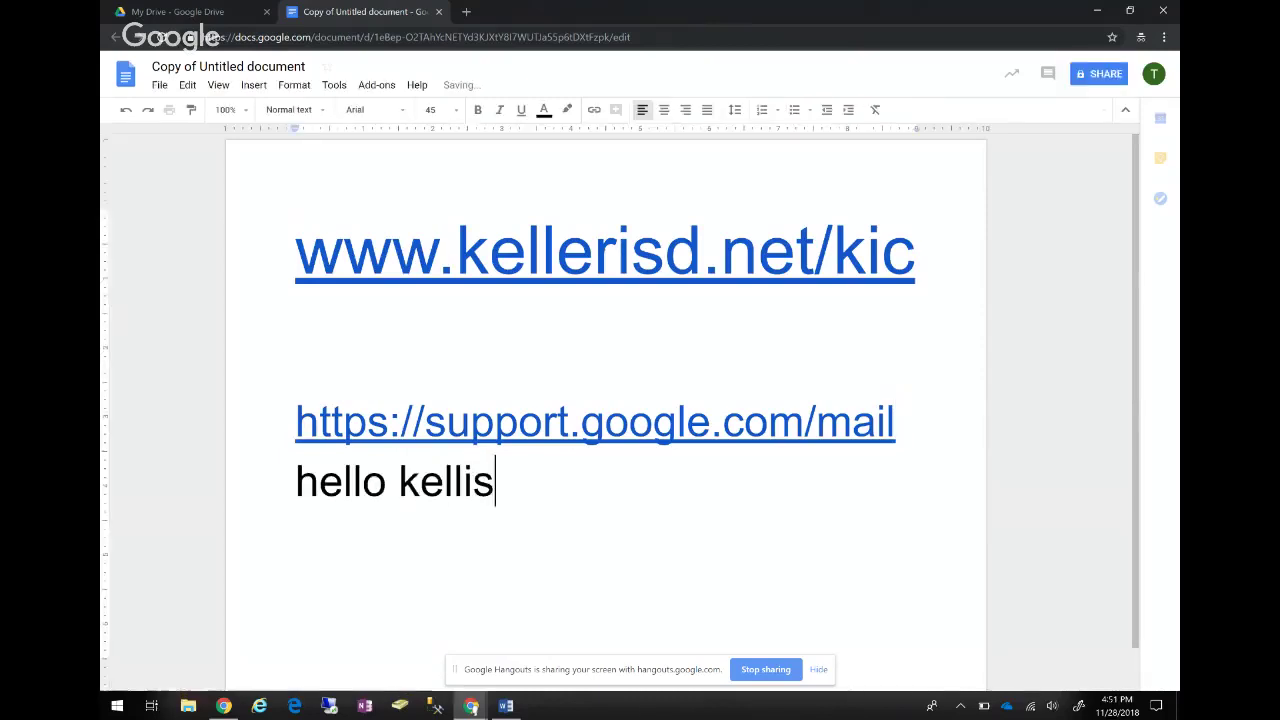
key(Left)
key(Left)
key(Left)
key(Left)
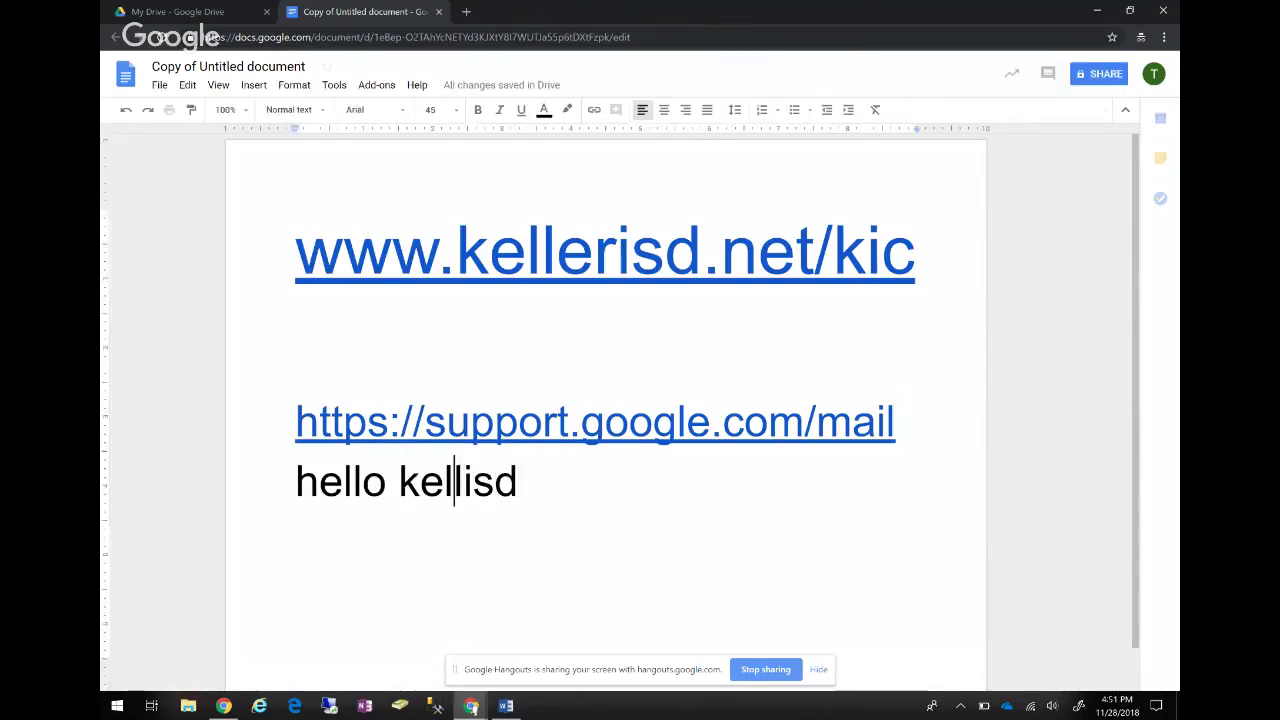
text(er)
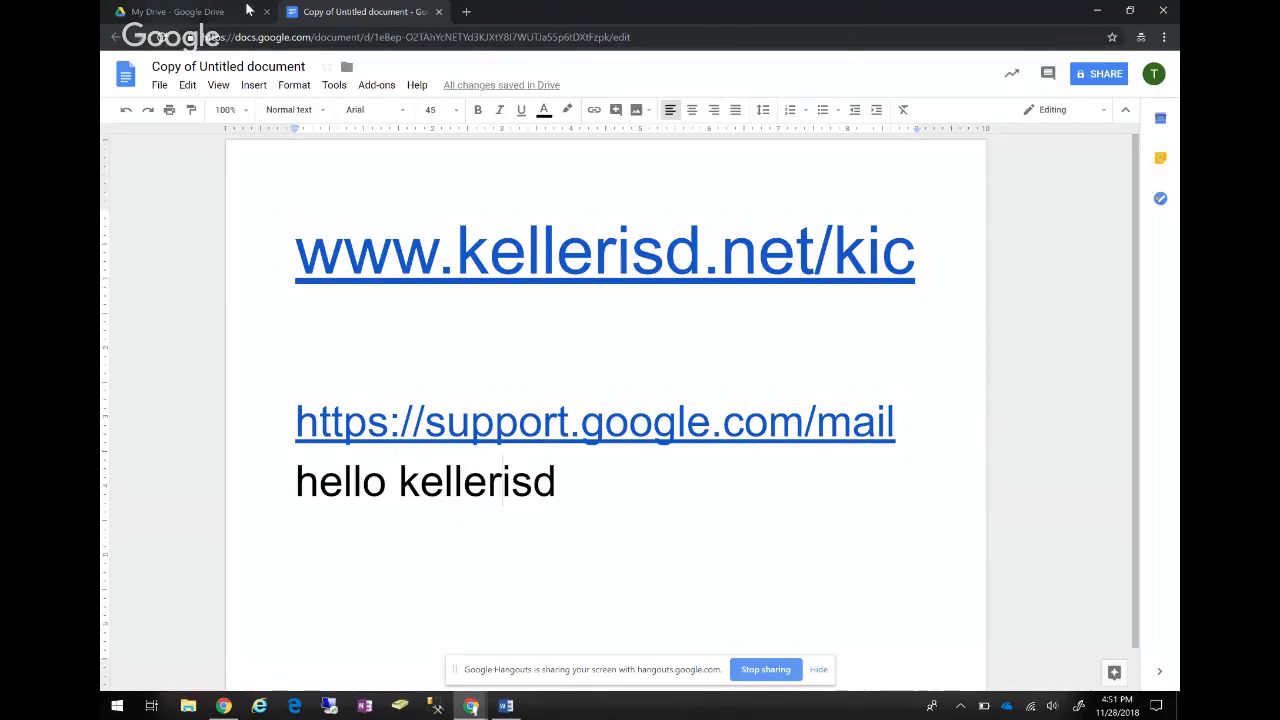
Open the original Untitled document to confirm it lacks the new line, then close it.
key(ctrl+shift+Tab)
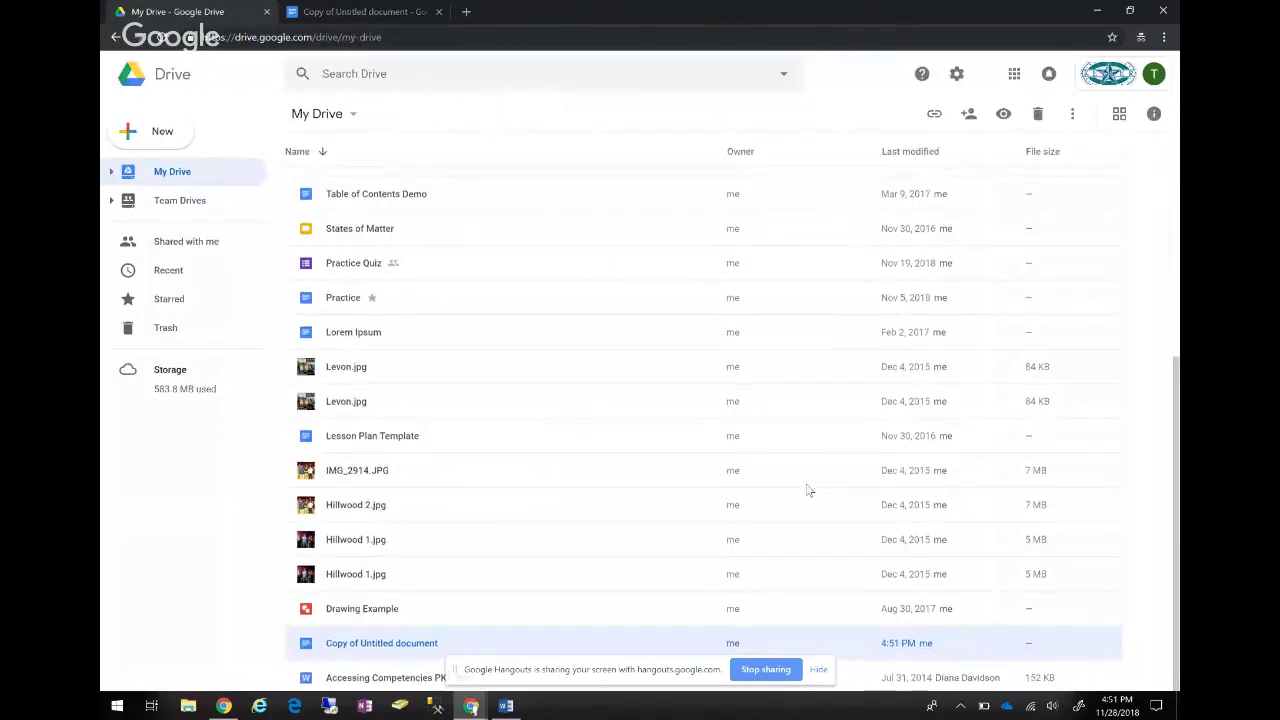
scroll(808, 490, up, 3)
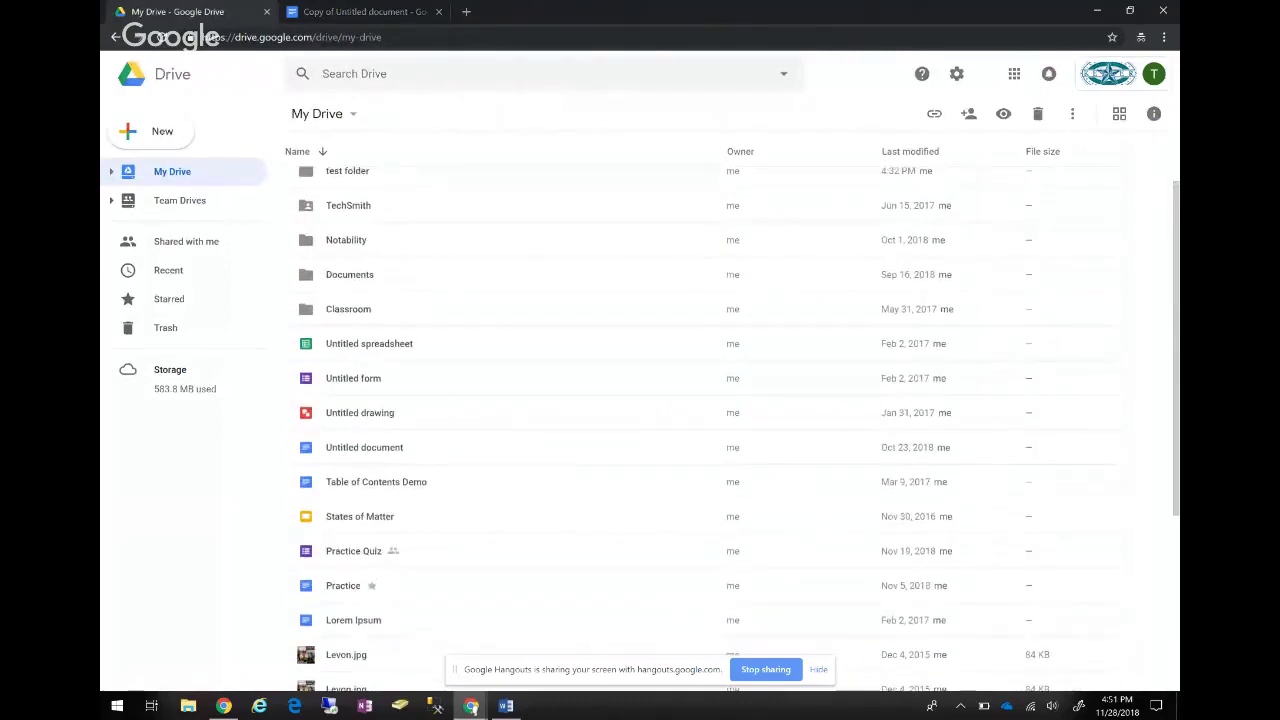
double_click(808, 447)
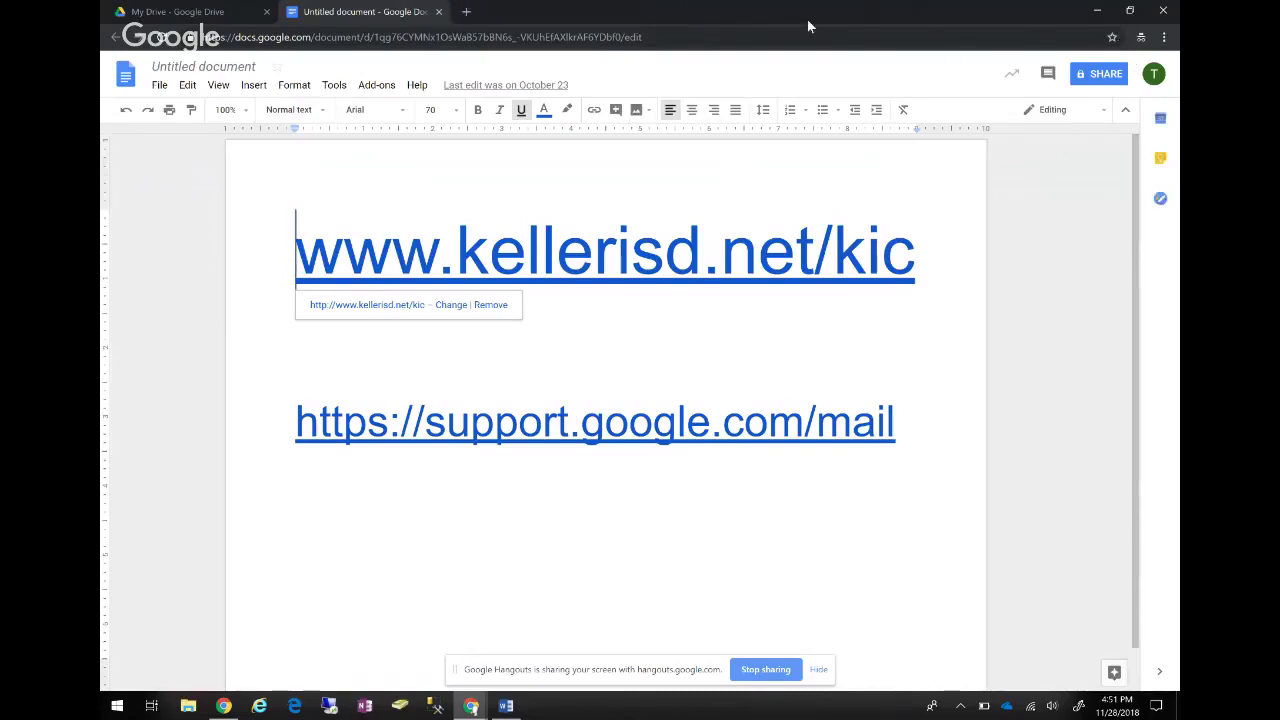
key(ctrl+w)
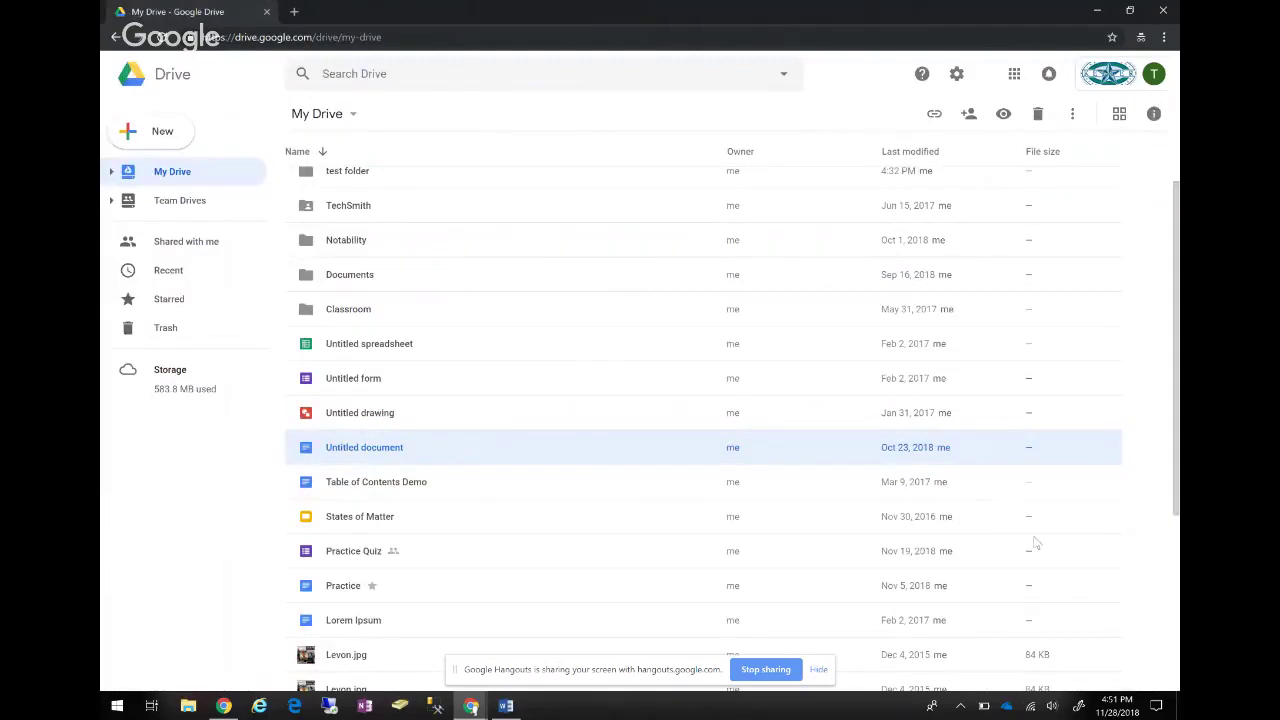
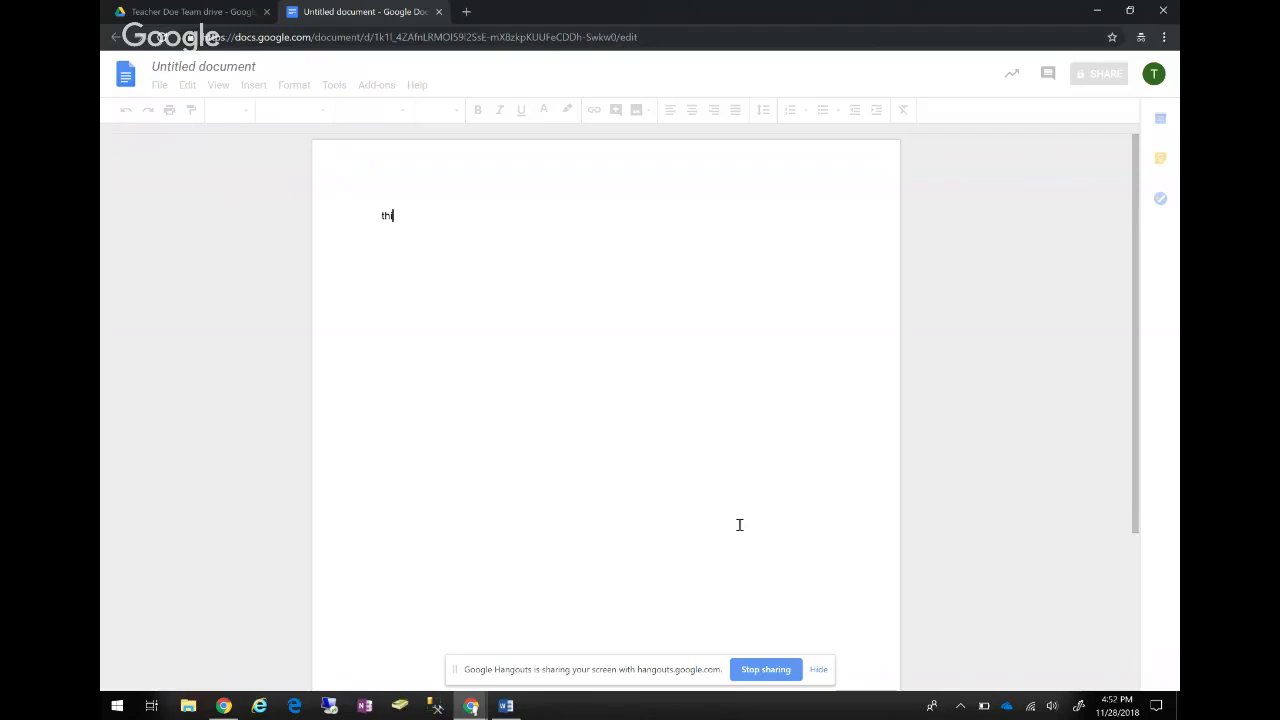
Finish typing the line 'This is a test document' in the new Google Doc.
text(s is a test document)
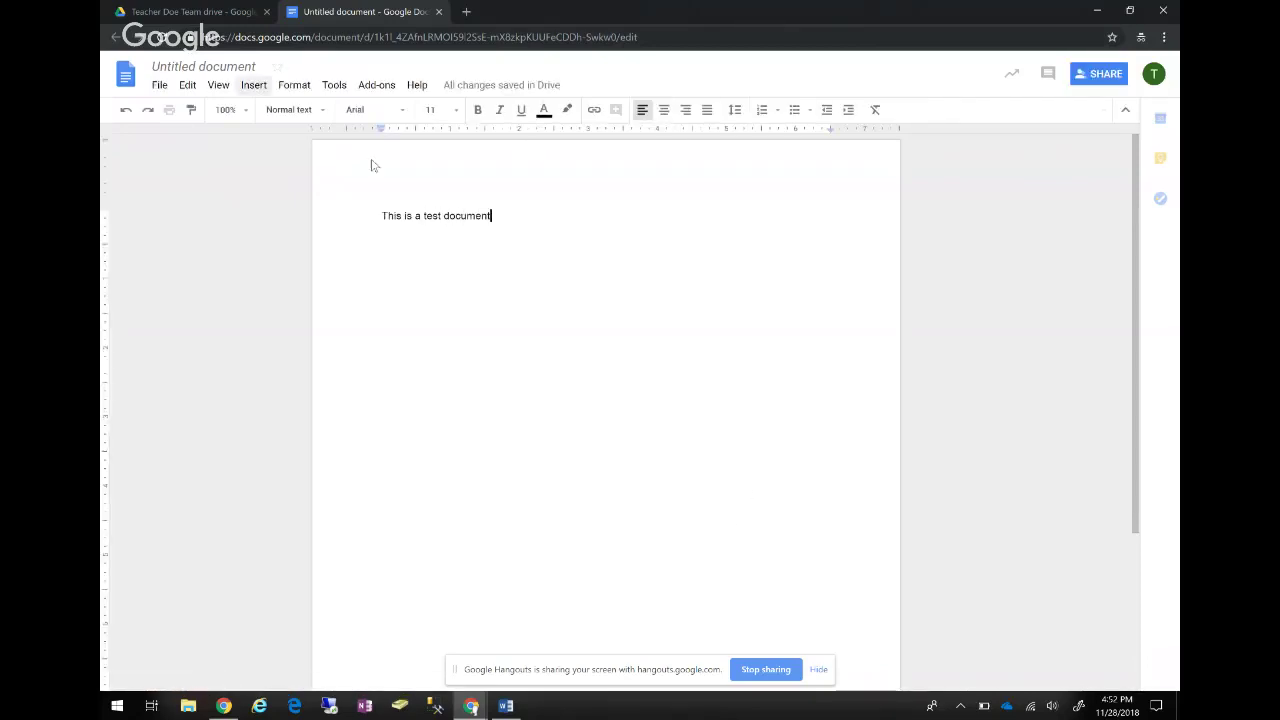
Close the document and open the Share dialog for Untitled document in the team drive.
key(ctrl+w)
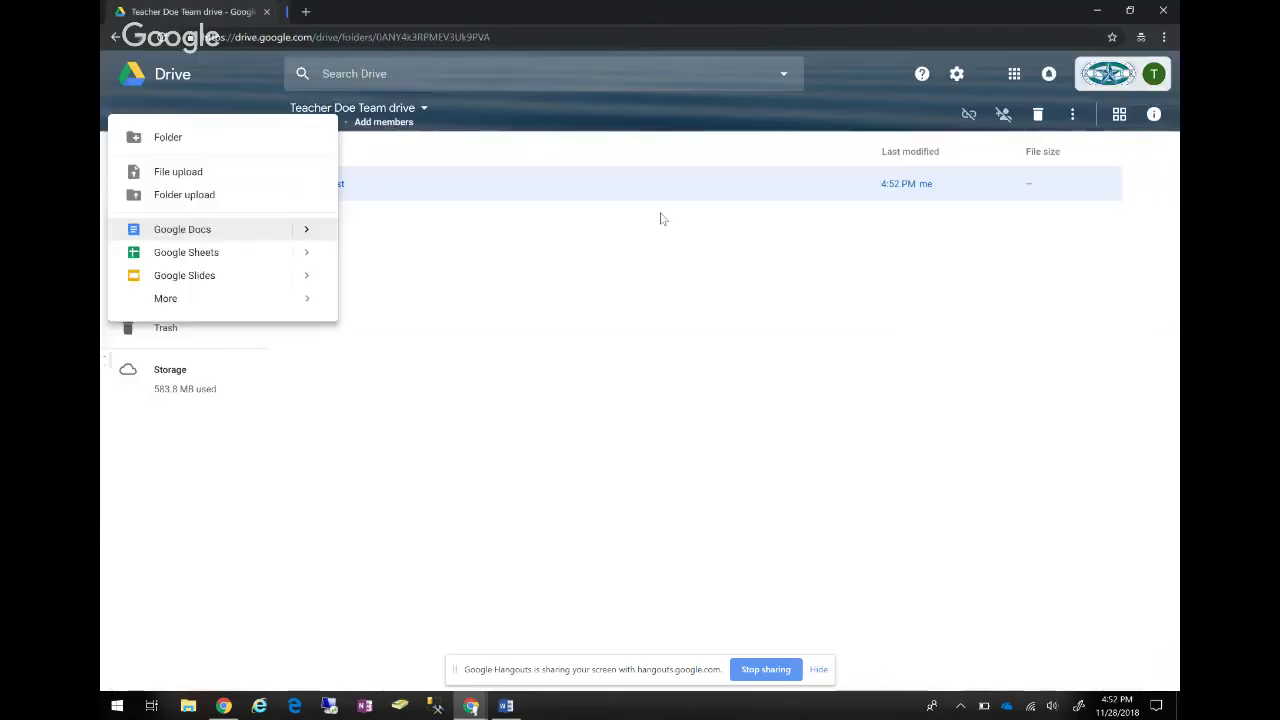
click(777, 554)
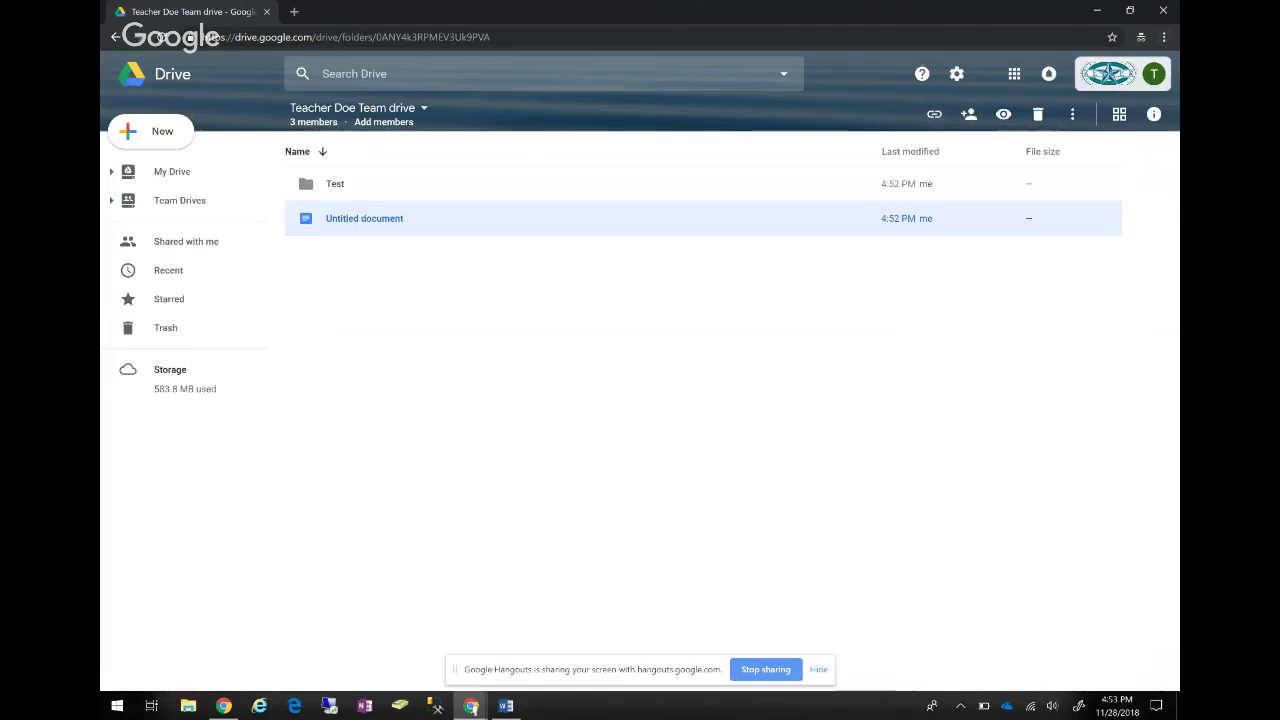
click(968, 114)
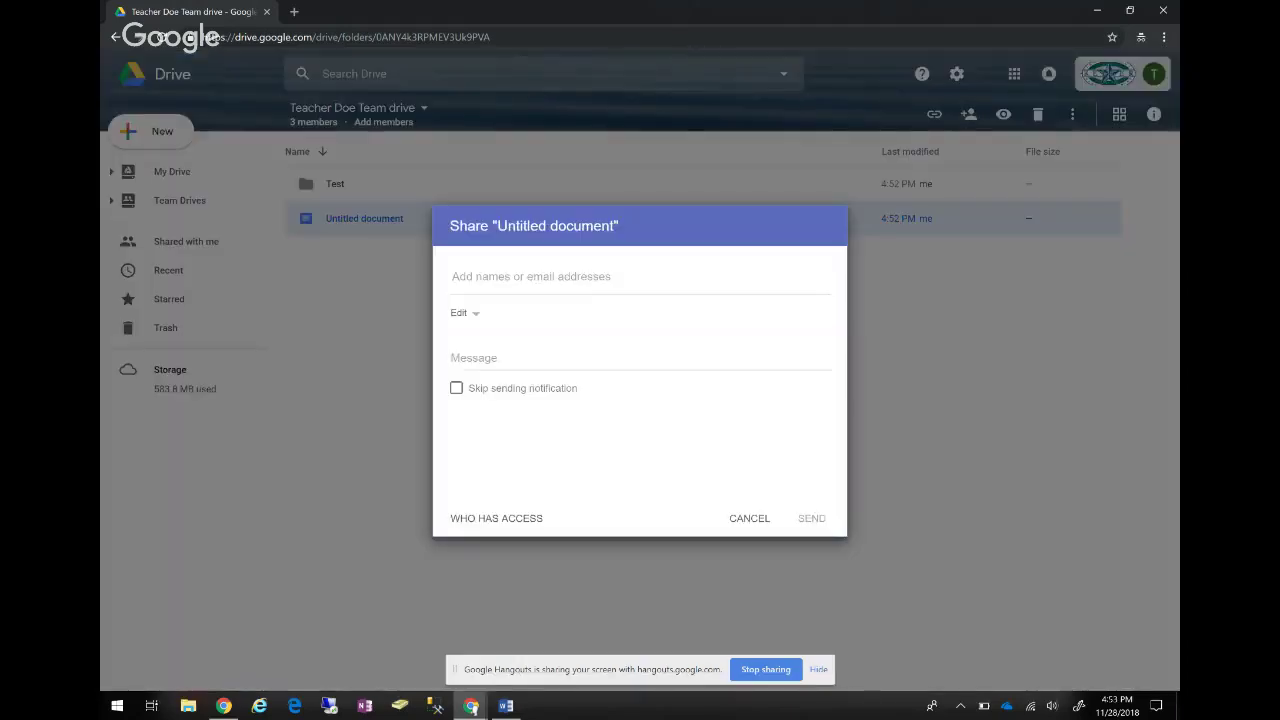
Review the team drive members' access roles for Untitled document without changing them, then close sharing.
click(494, 517)
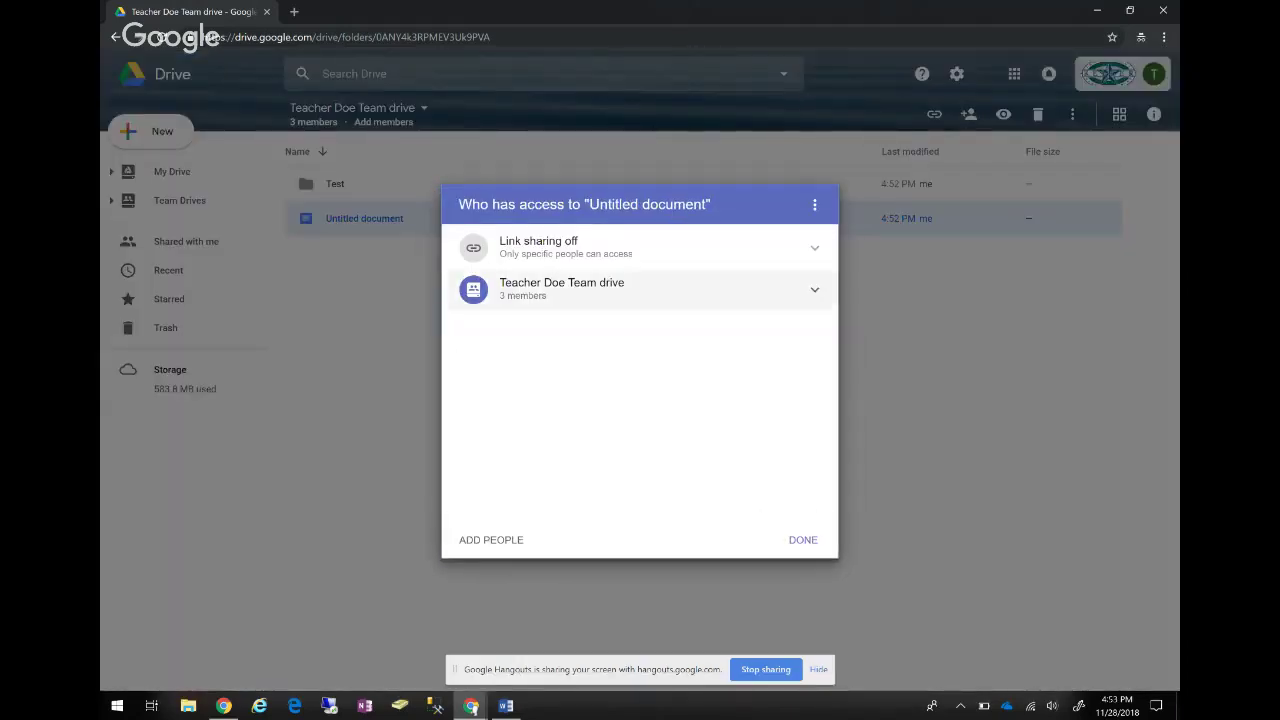
click(562, 289)
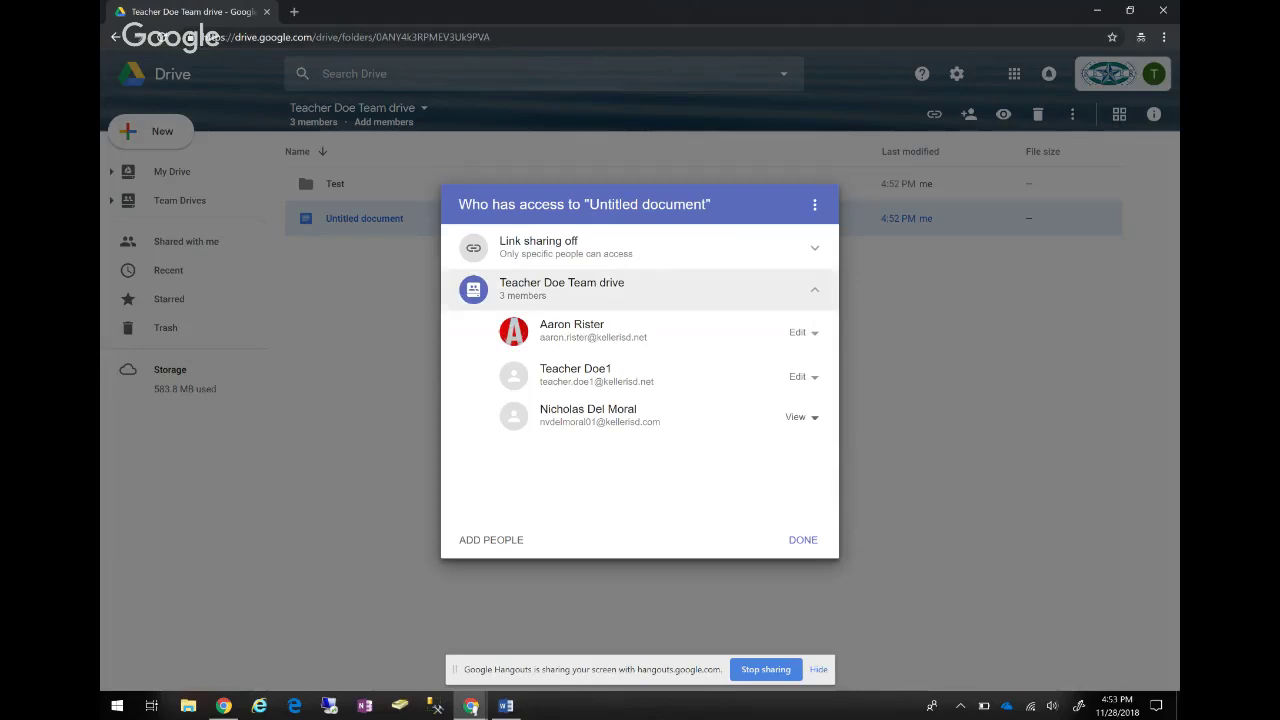
click(800, 376)
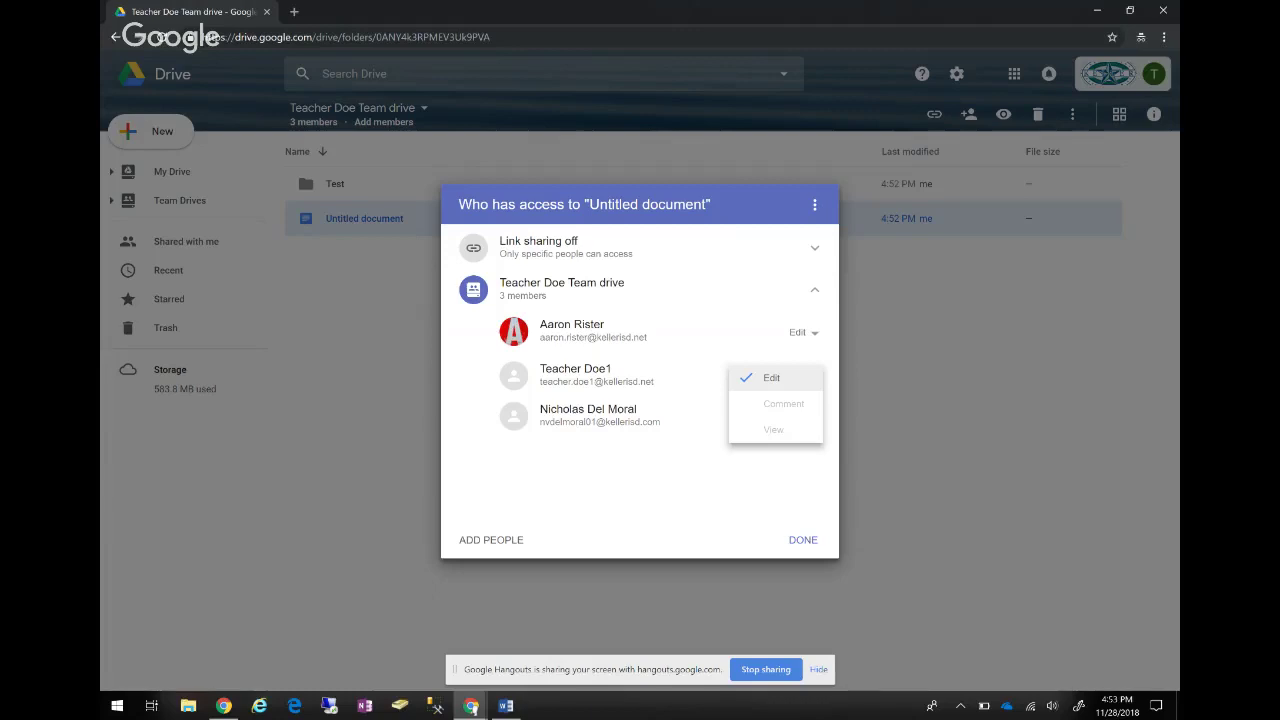
key(Escape)
click(800, 417)
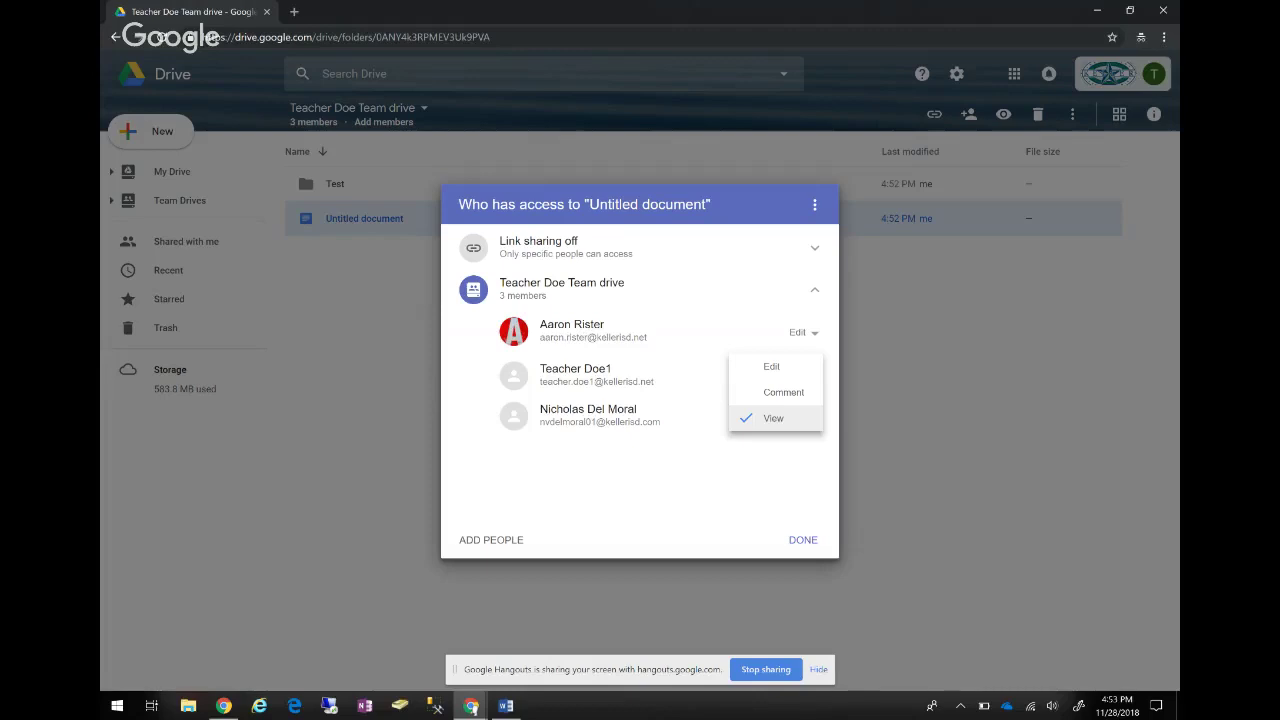
key(Escape)
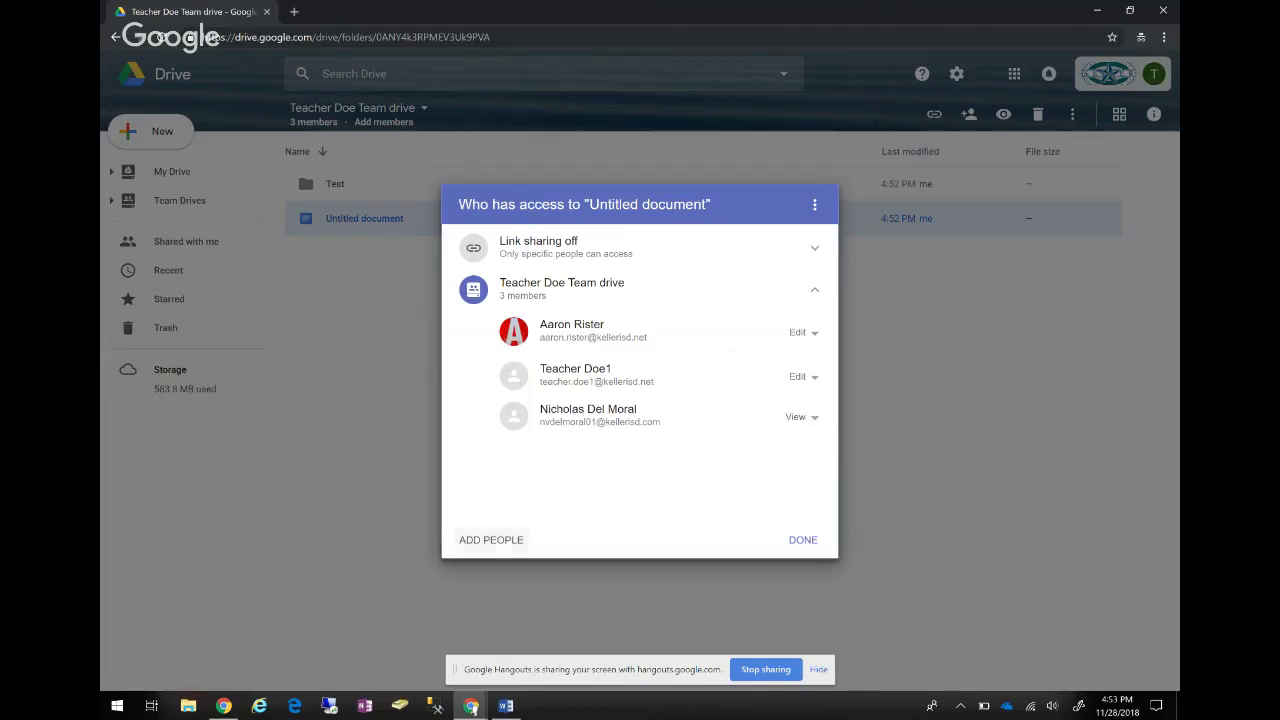
click(650, 289)
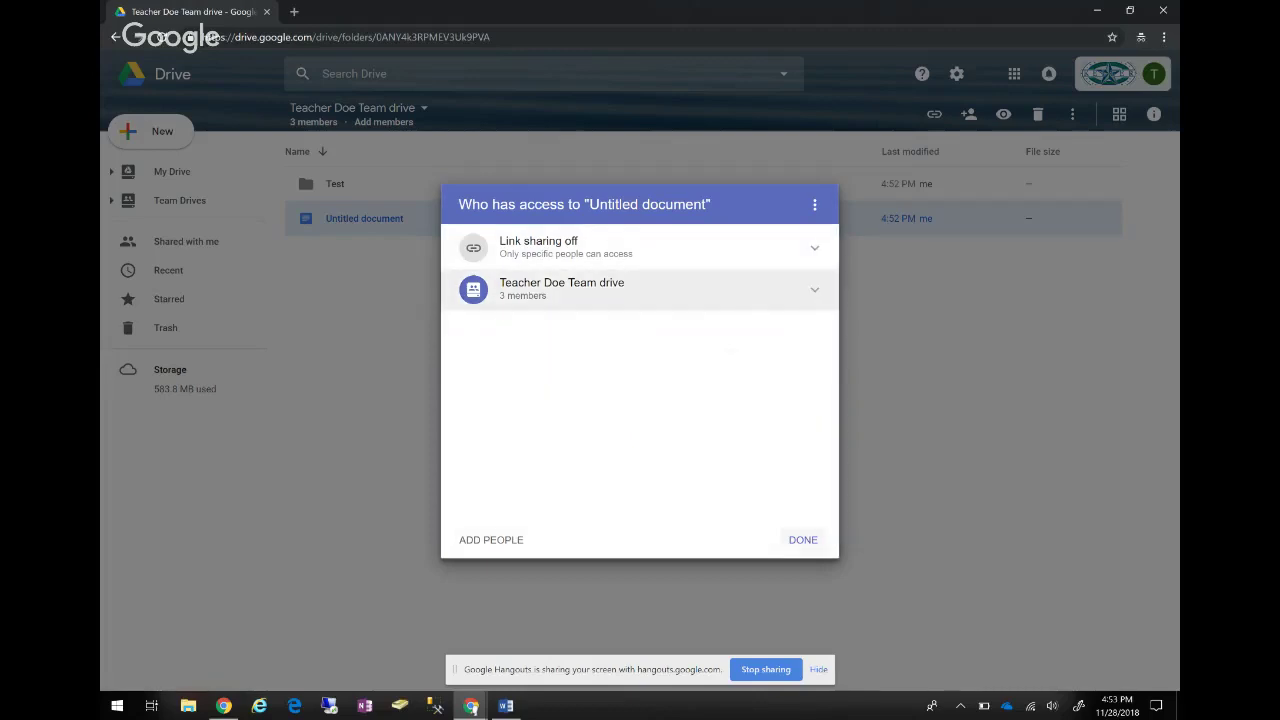
click(803, 539)
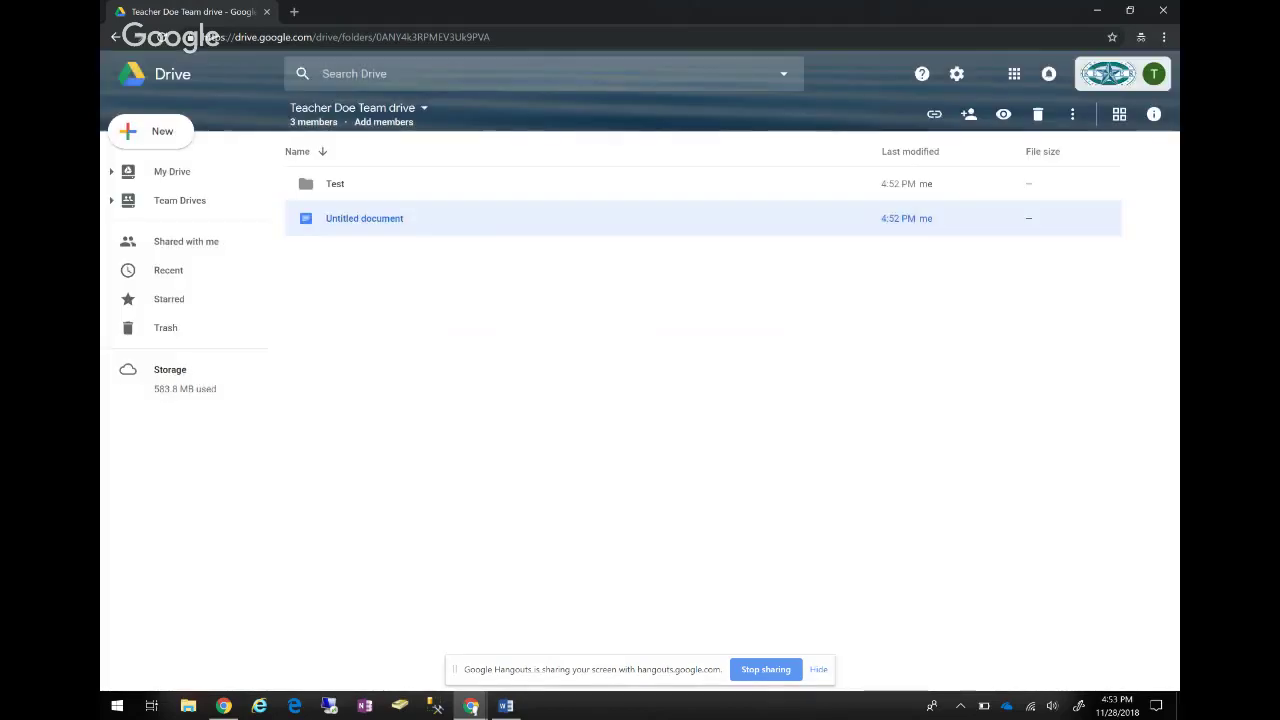
click(335, 183)
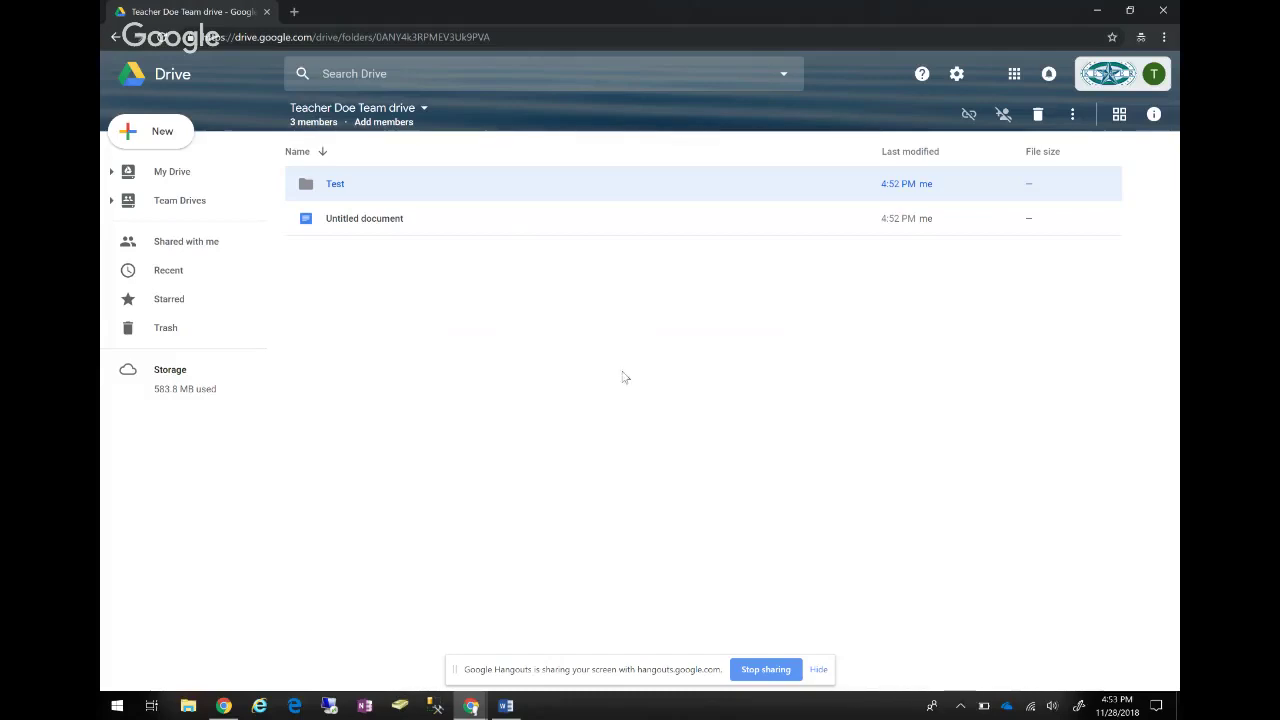
key(Down)
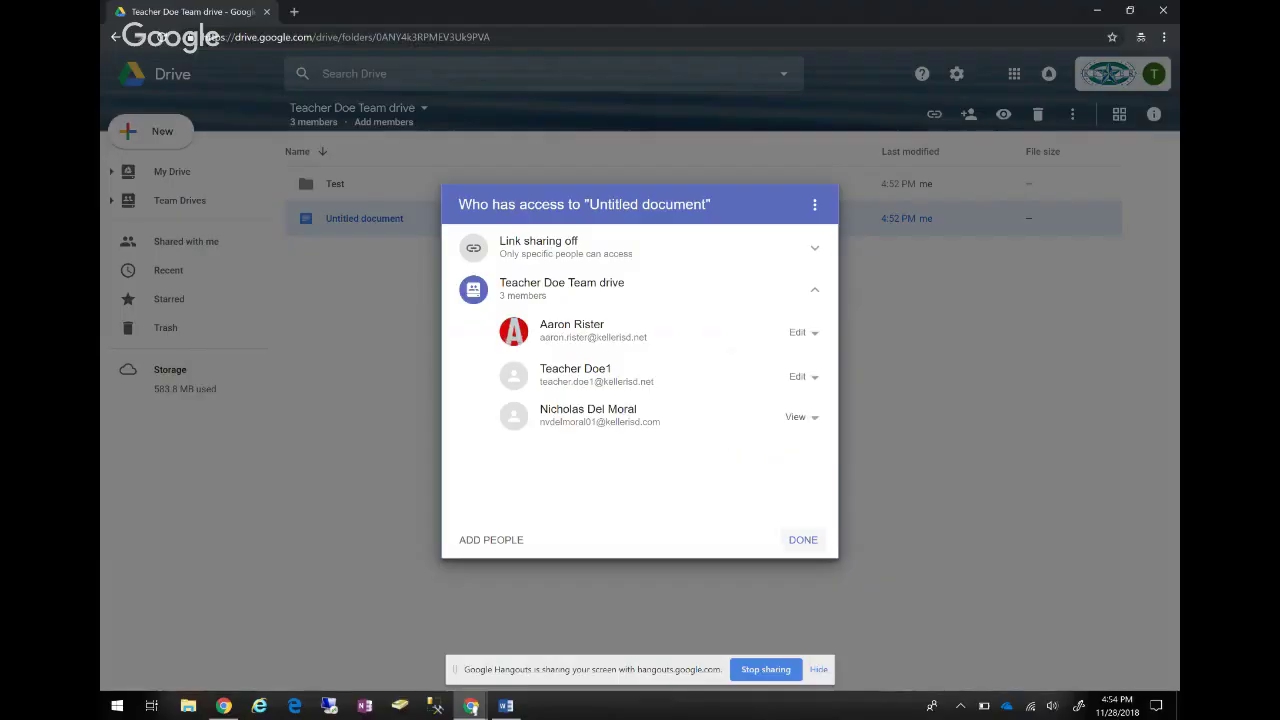
click(803, 537)
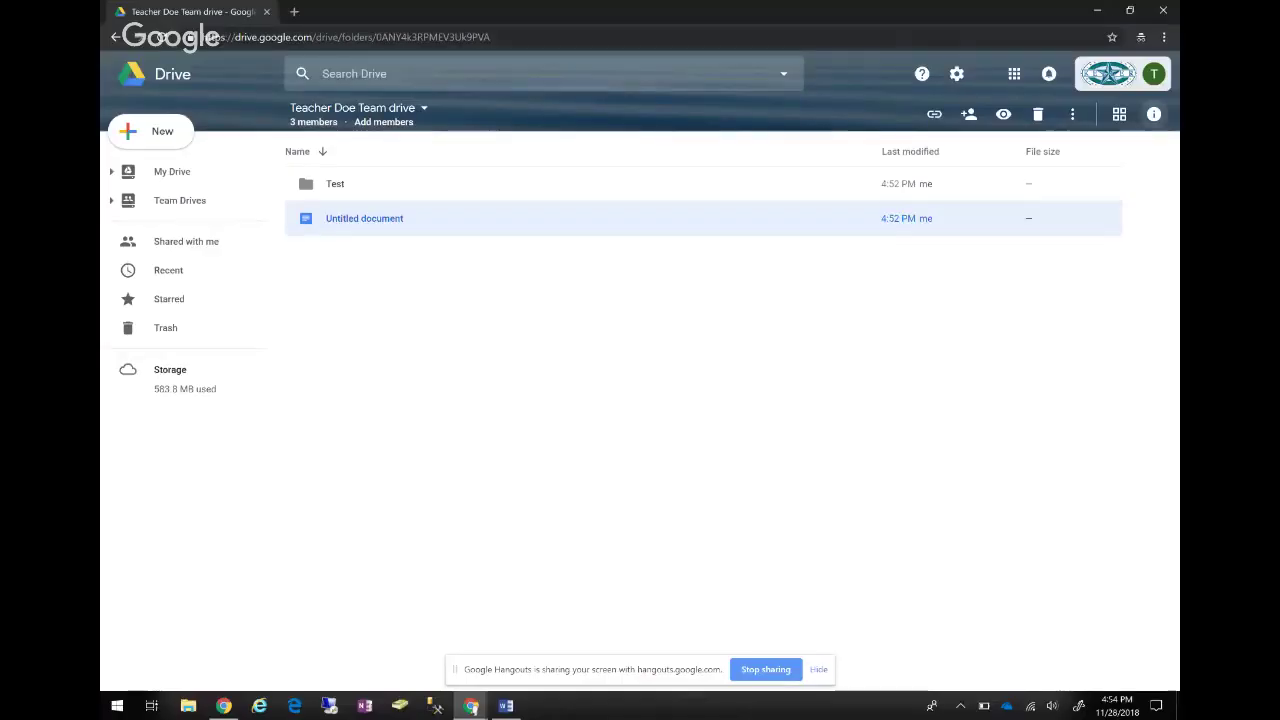
Show the Details tab for Untitled document, with its type, team drive location, creator and dates.
click(1153, 114)
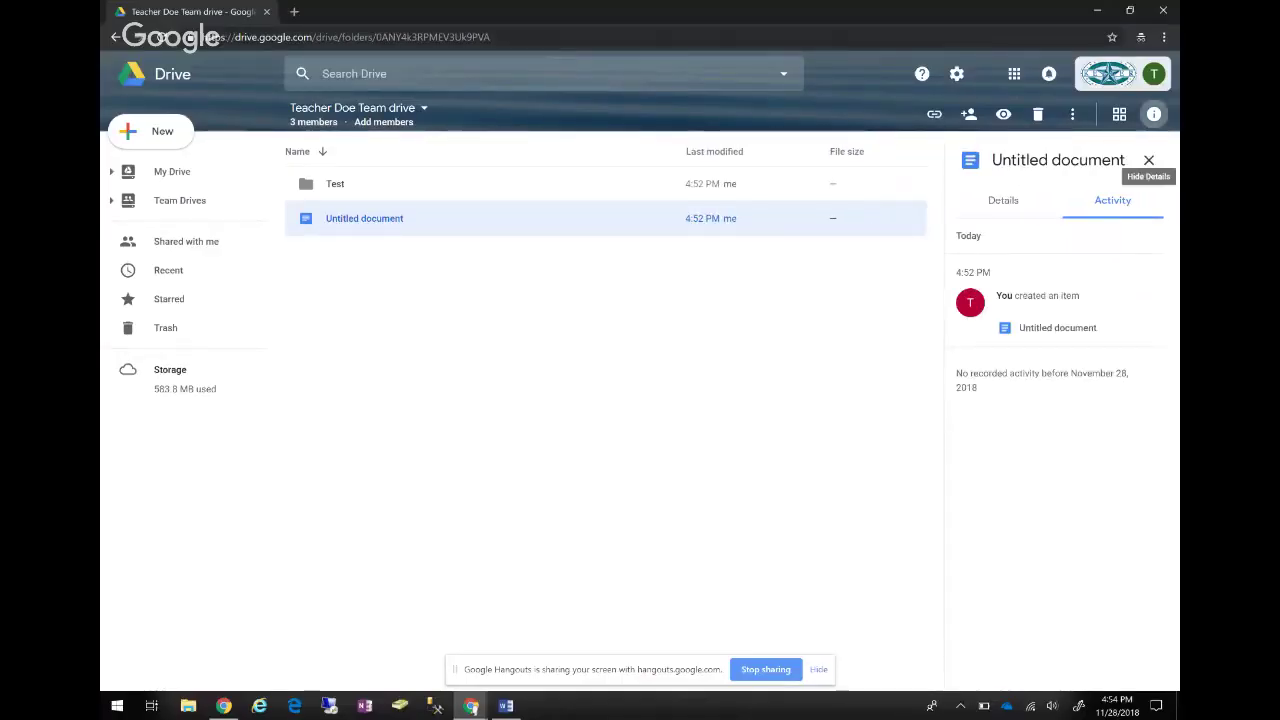
click(1153, 114)
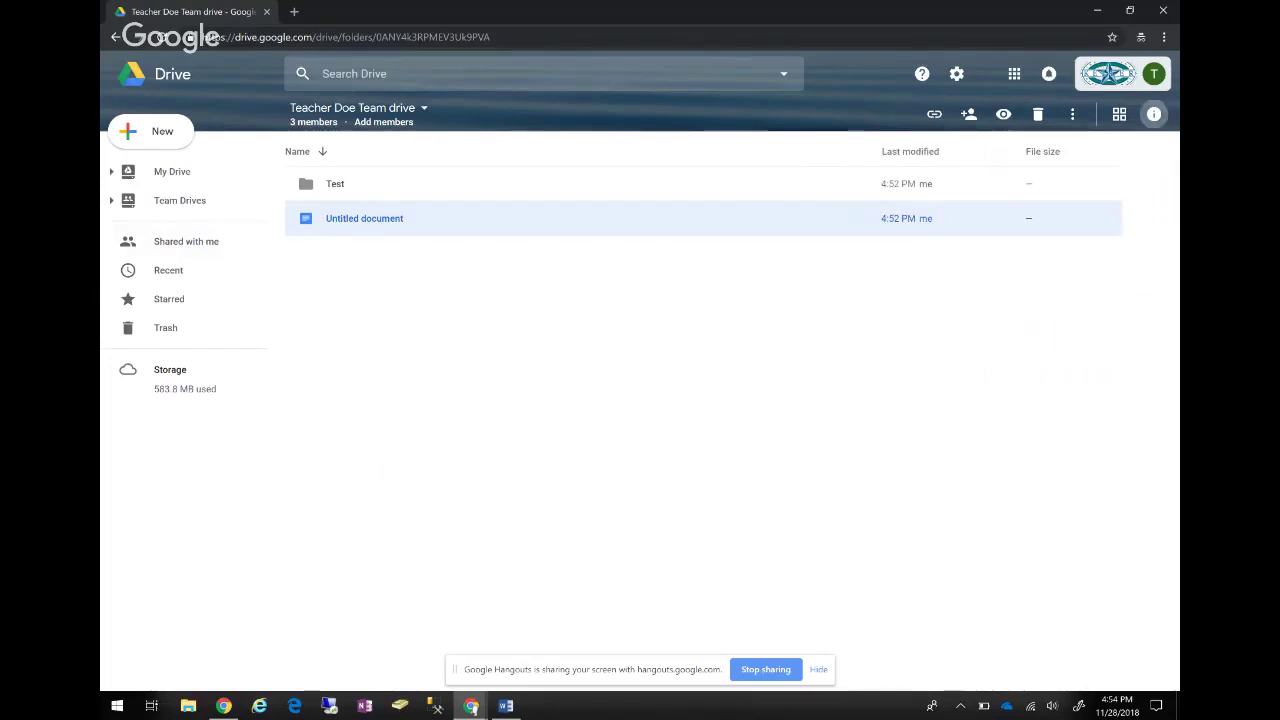
click(1154, 114)
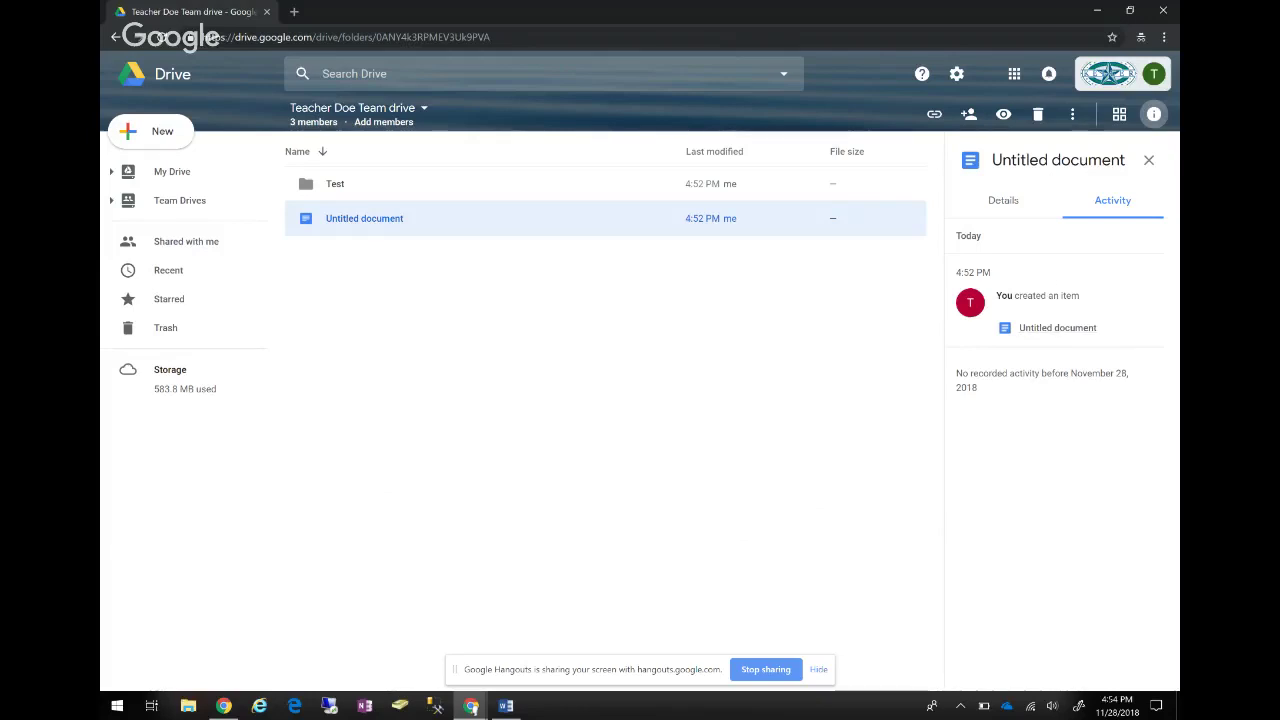
click(1003, 200)
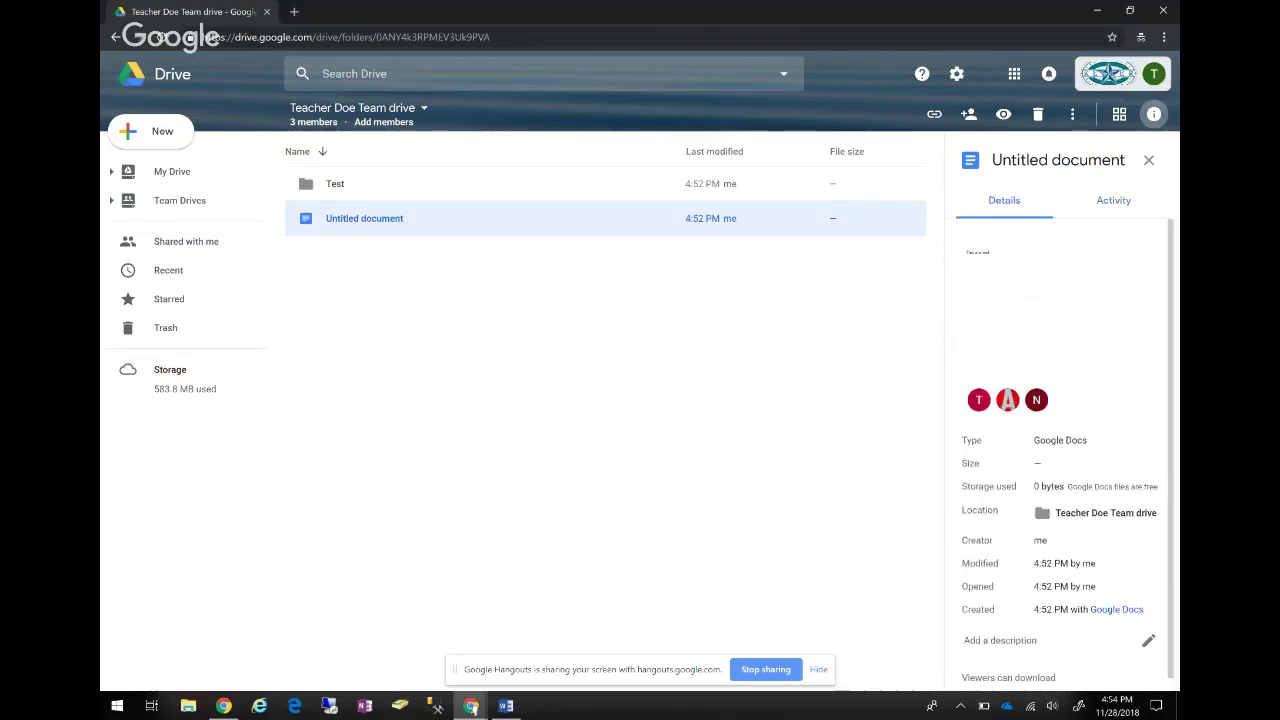
scroll(1007, 400, down, 1)
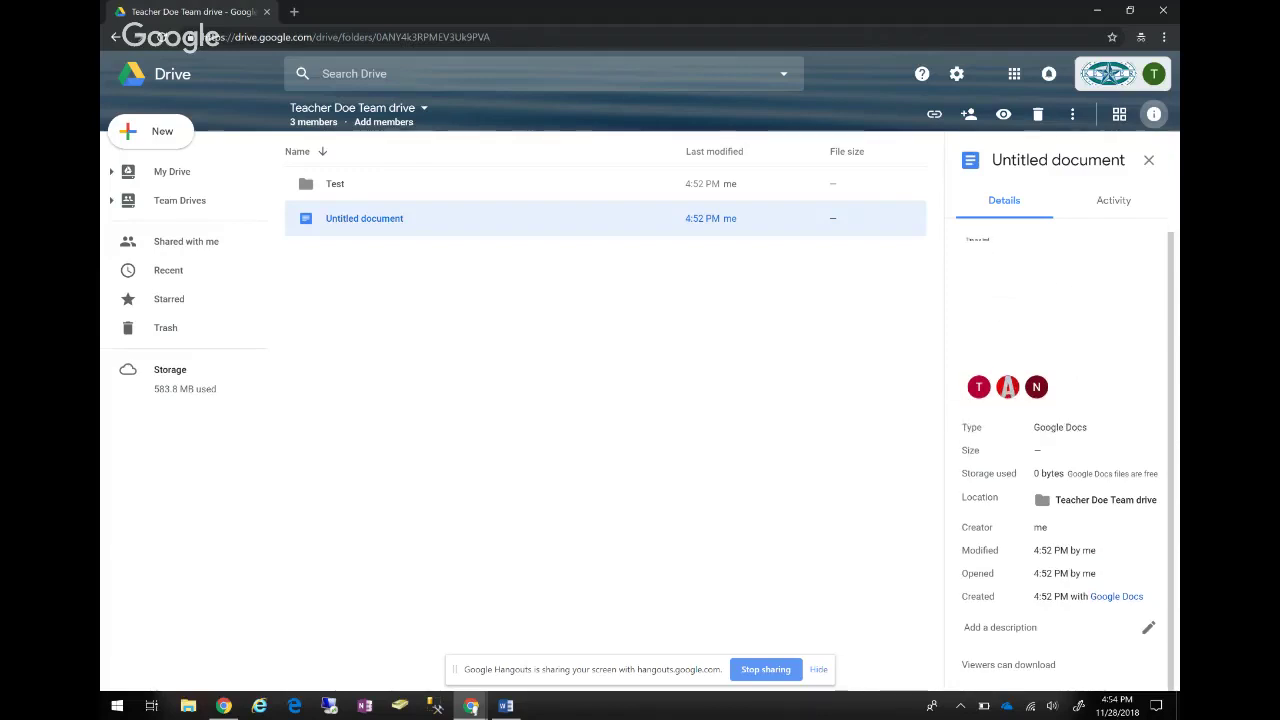
mouse_move(1100, 473)
click(172, 171)
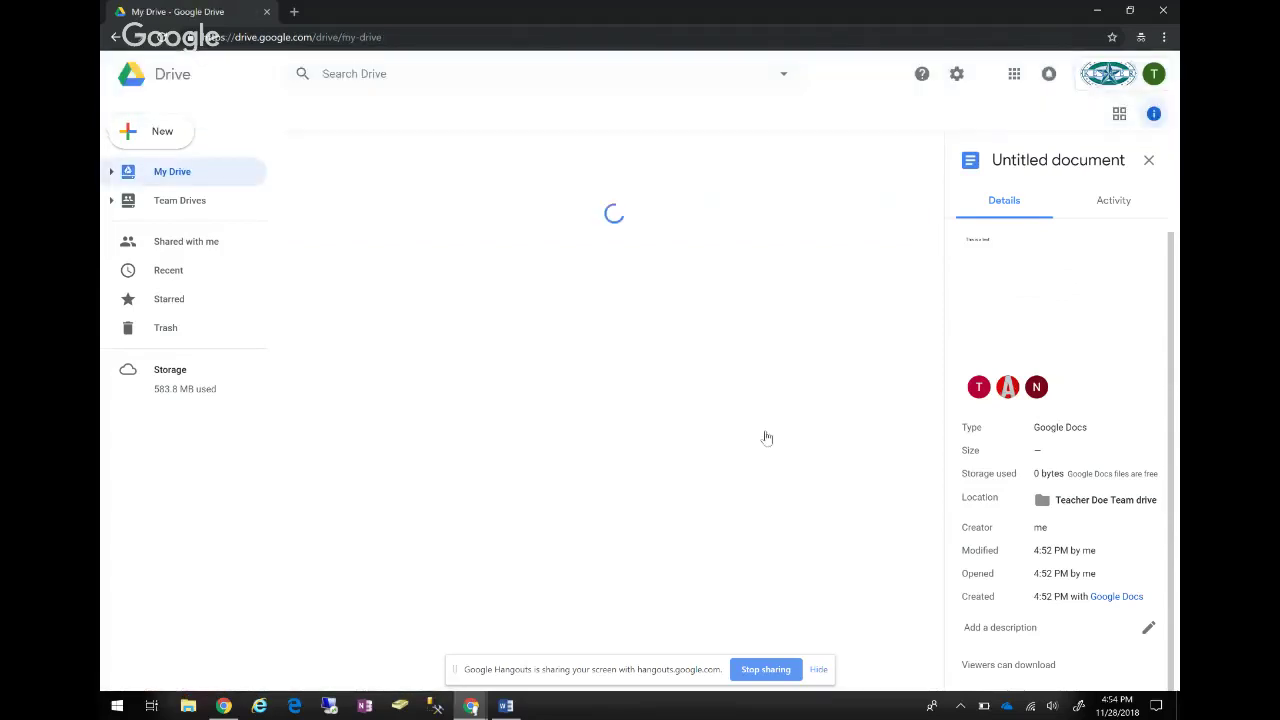
scroll(787, 615, down, 3)
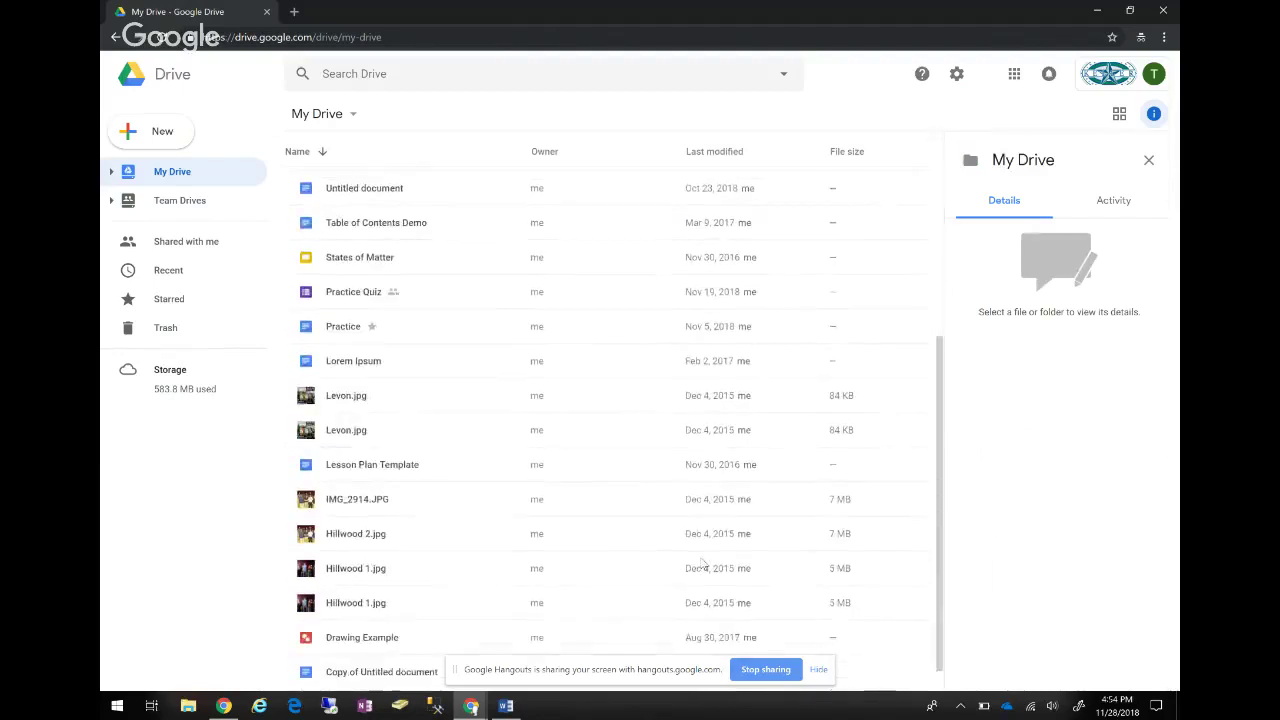
click(700, 464)
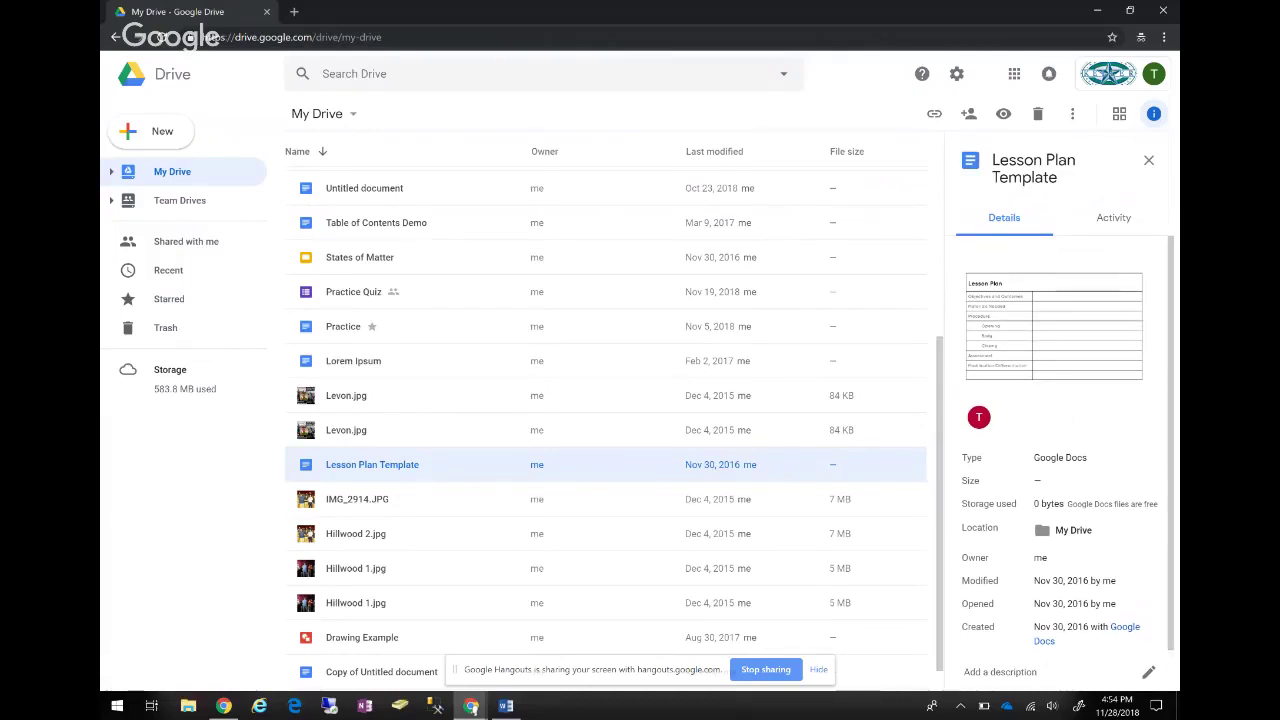
click(1113, 217)
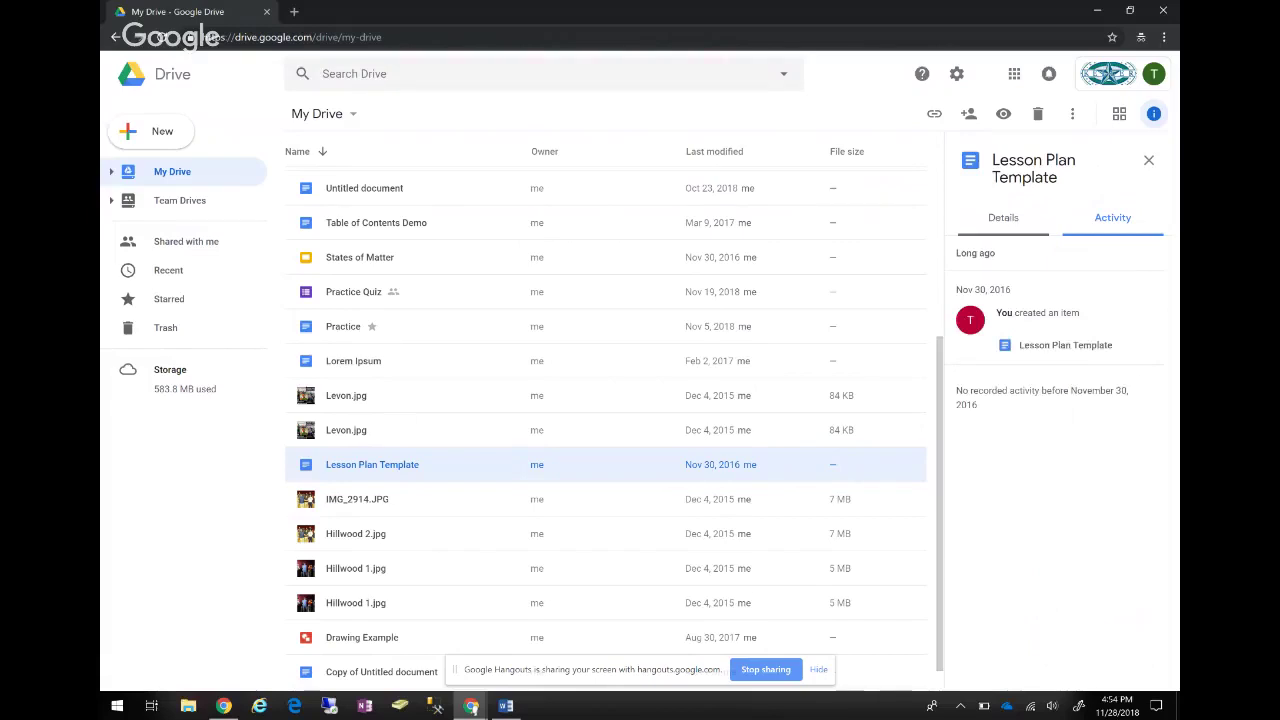
click(1003, 217)
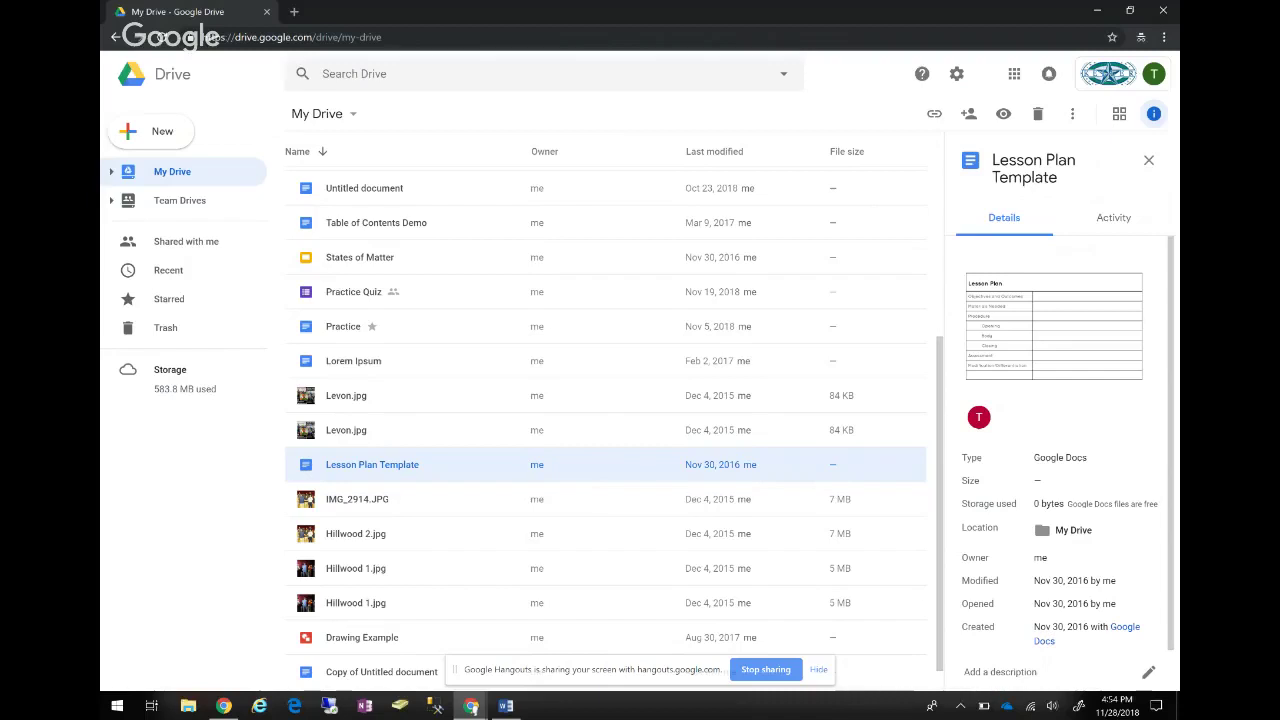
key(d)
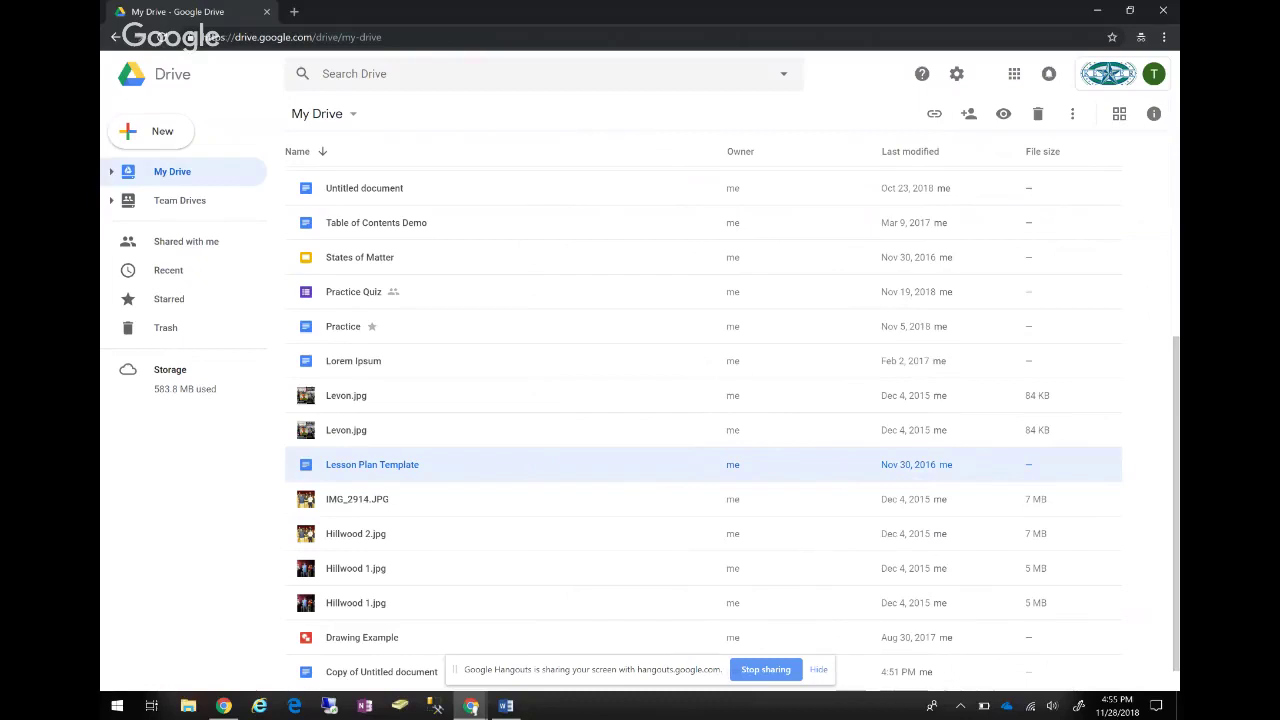
scroll(700, 420, down, 1)
scroll(700, 420, up, 4)
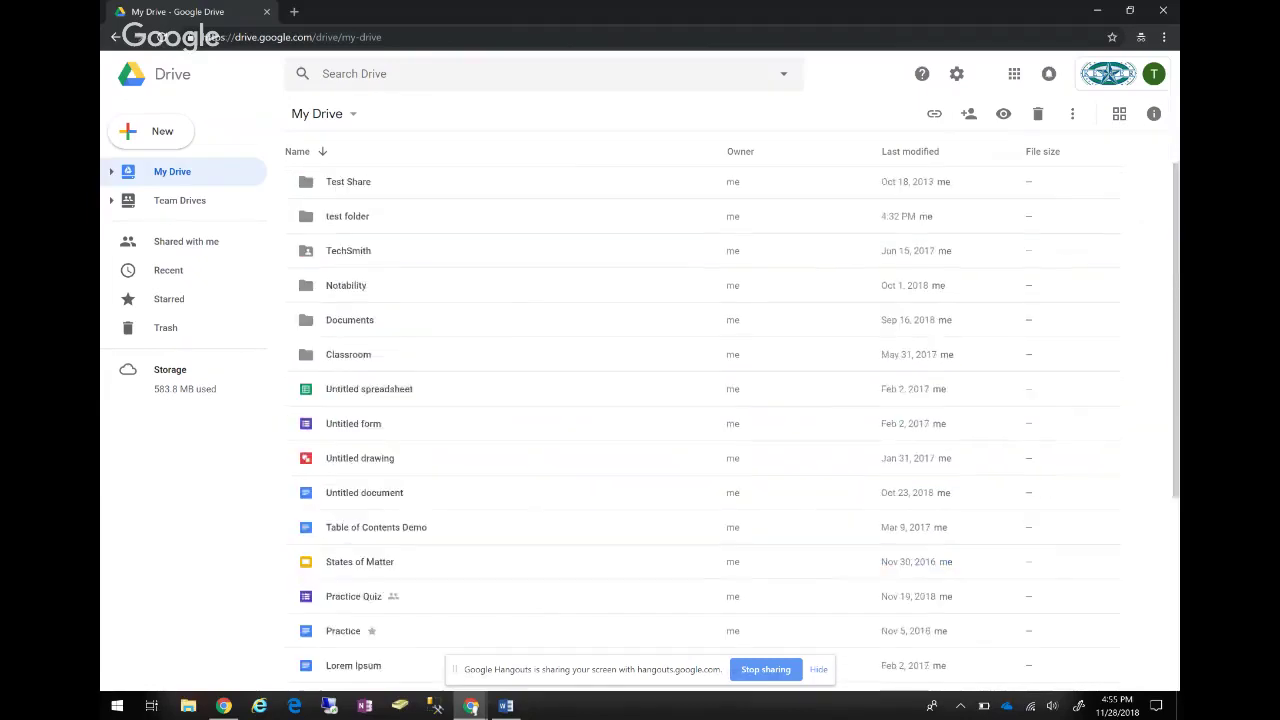
scroll(700, 420, up, 1)
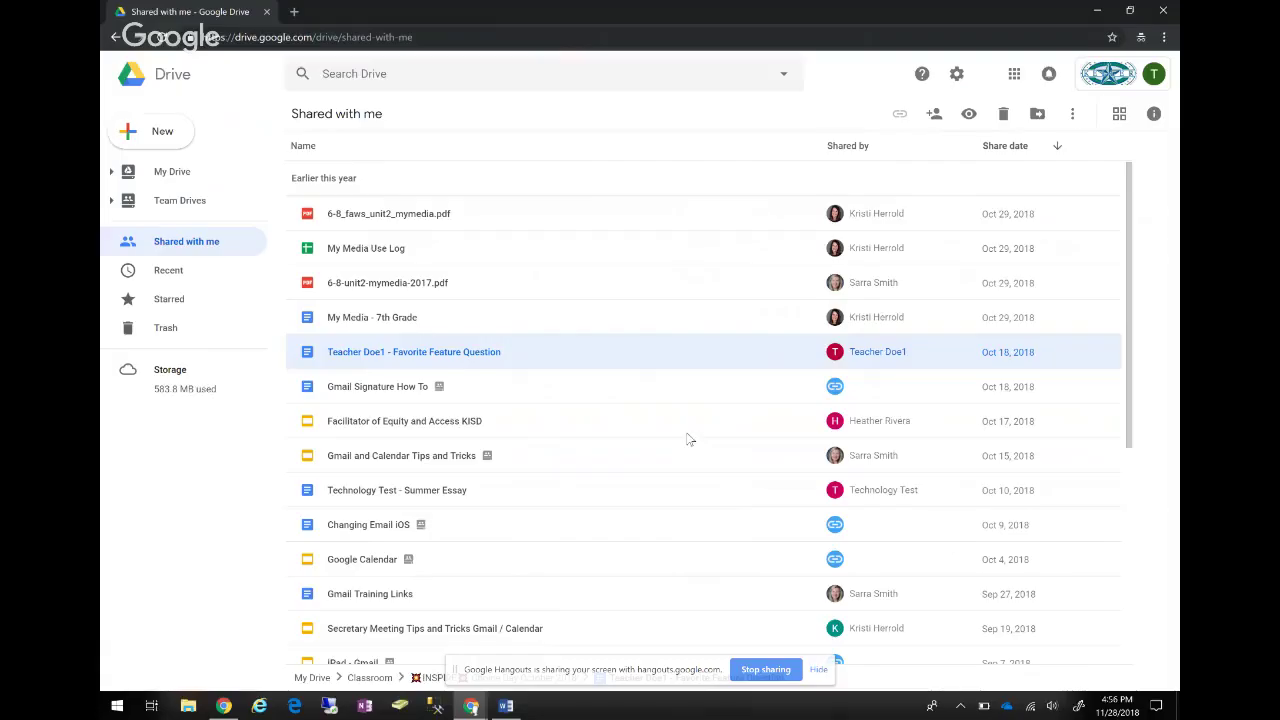
Add the shared 6-8_faws_unit2_mymedia.pdf to My Drive's test folder, then return to My Drive.
key(Home)
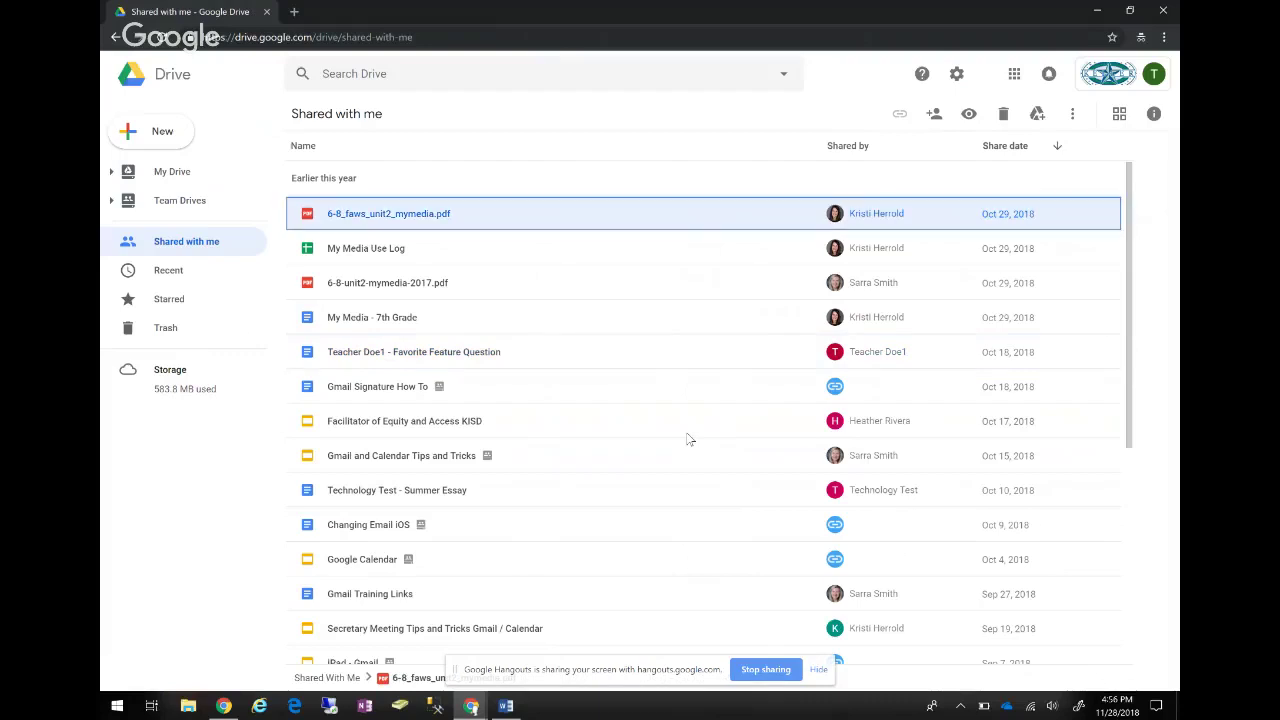
key(z)
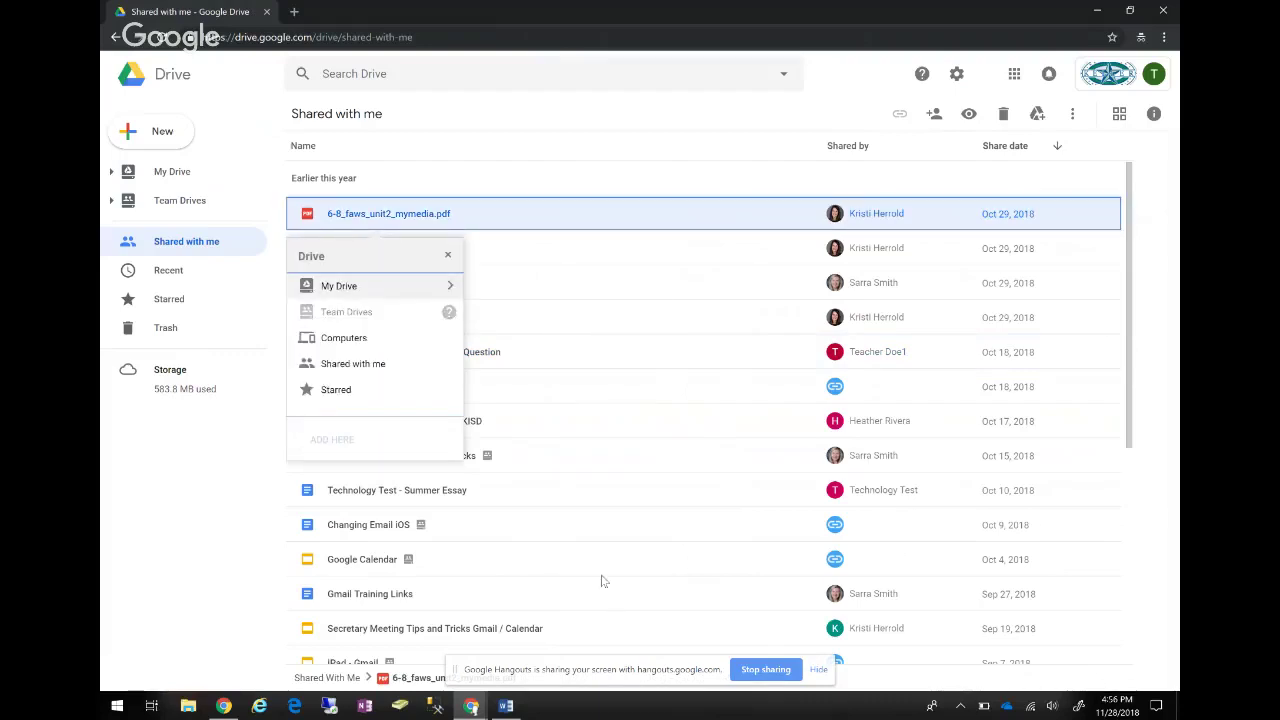
key(Down)
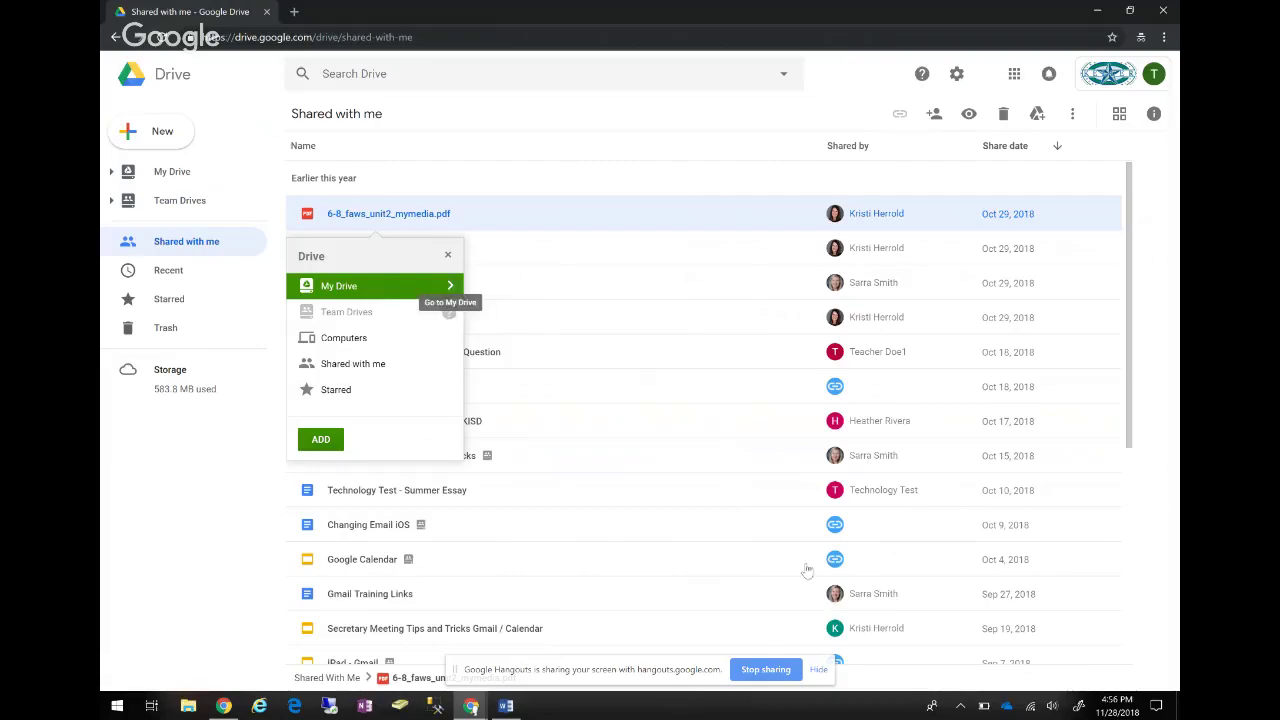
key(Right)
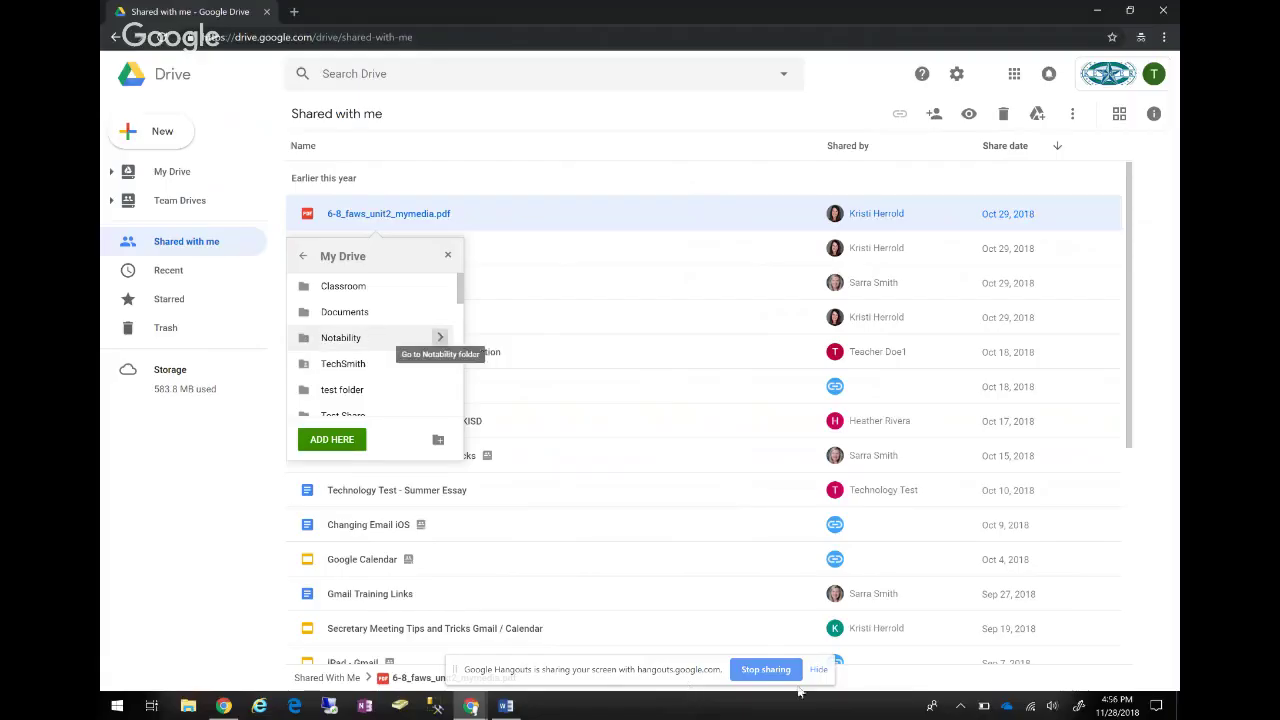
key(Up)
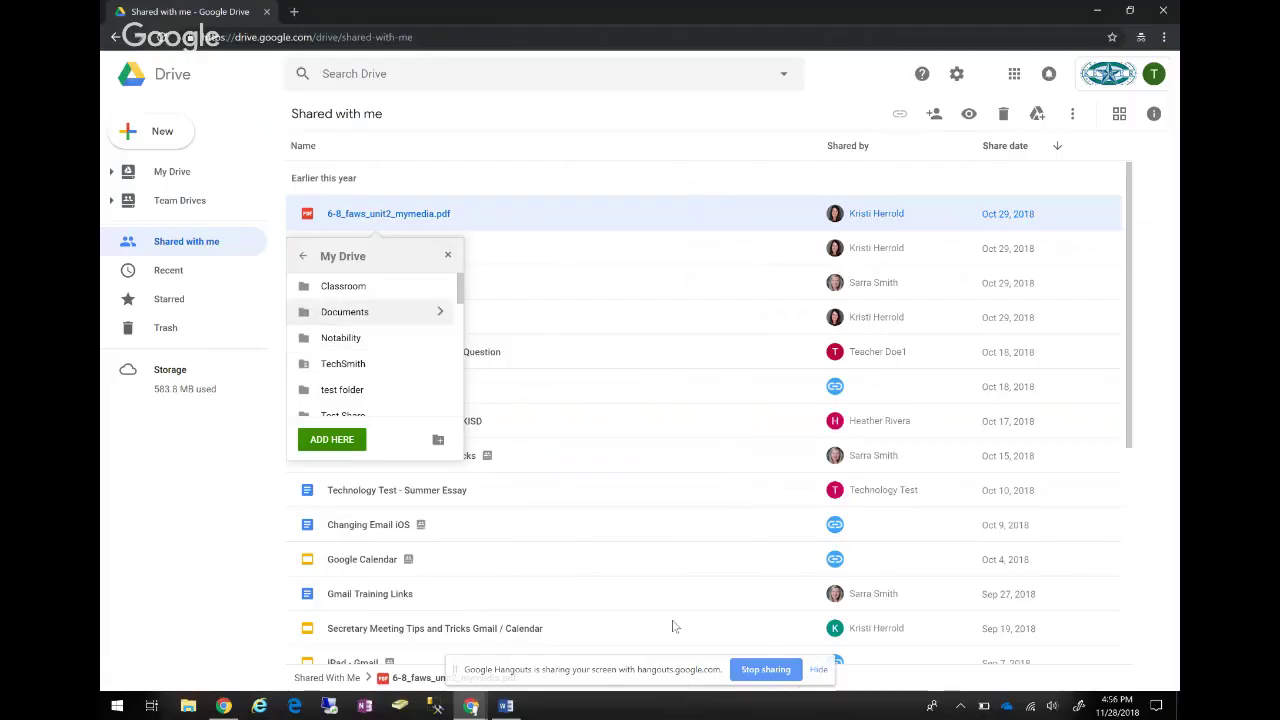
key(Down)
key(Down)
key(Down)
key(Right)
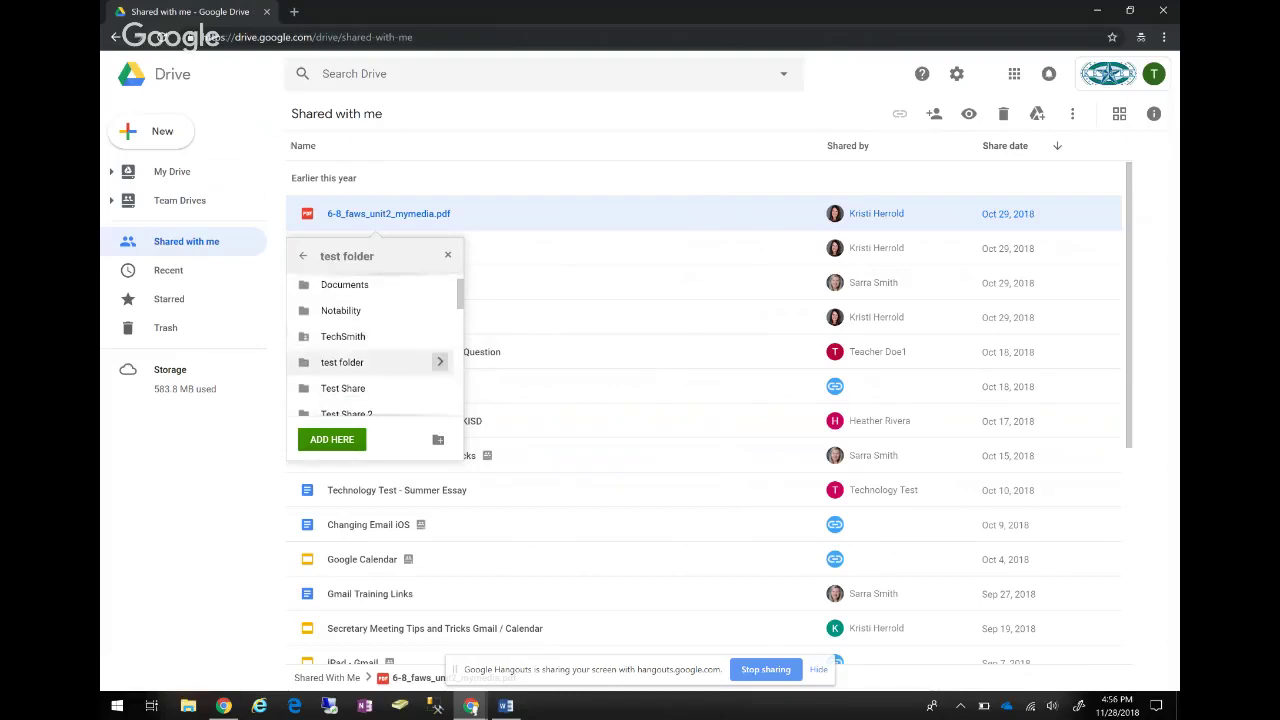
key(Return)
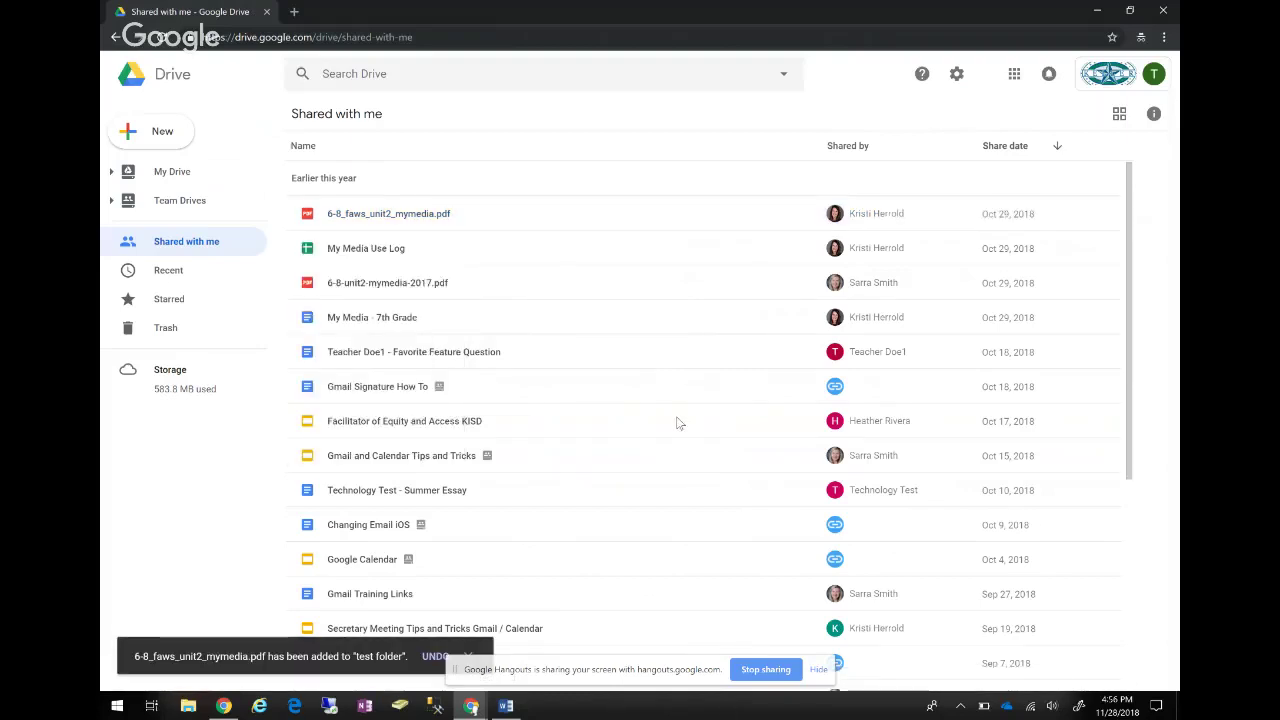
click(172, 171)
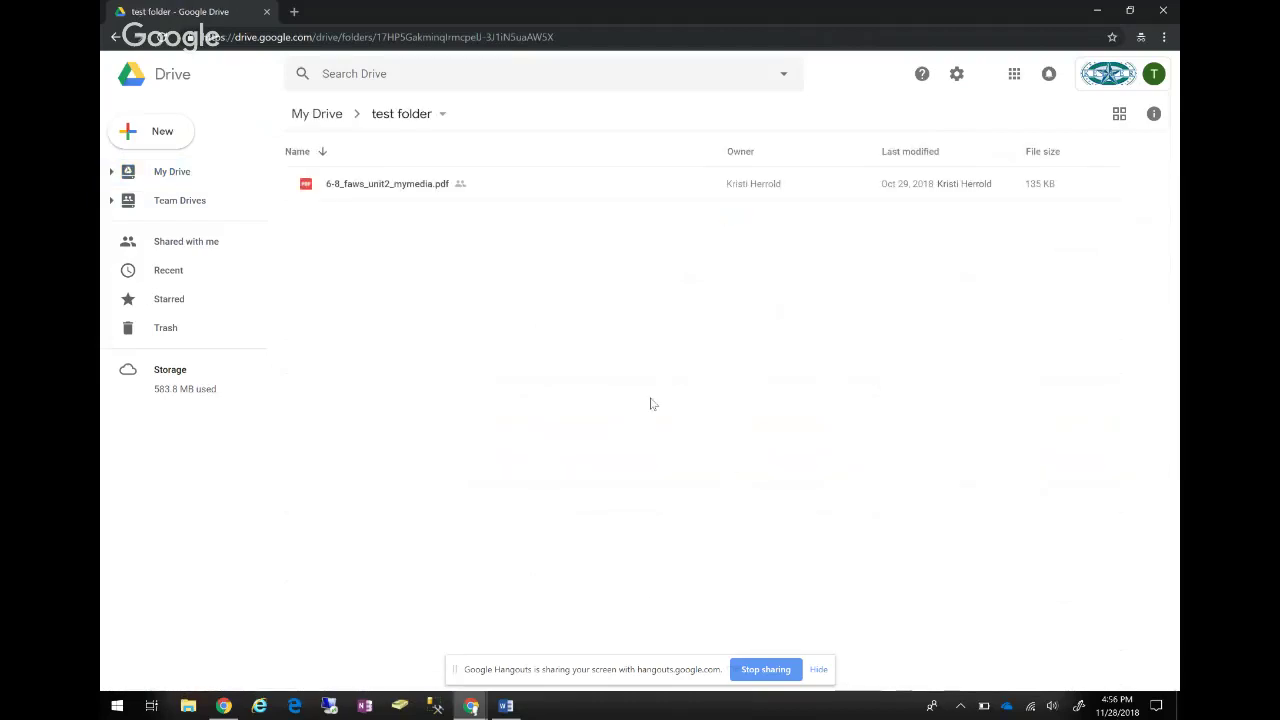
key(alt+Left)
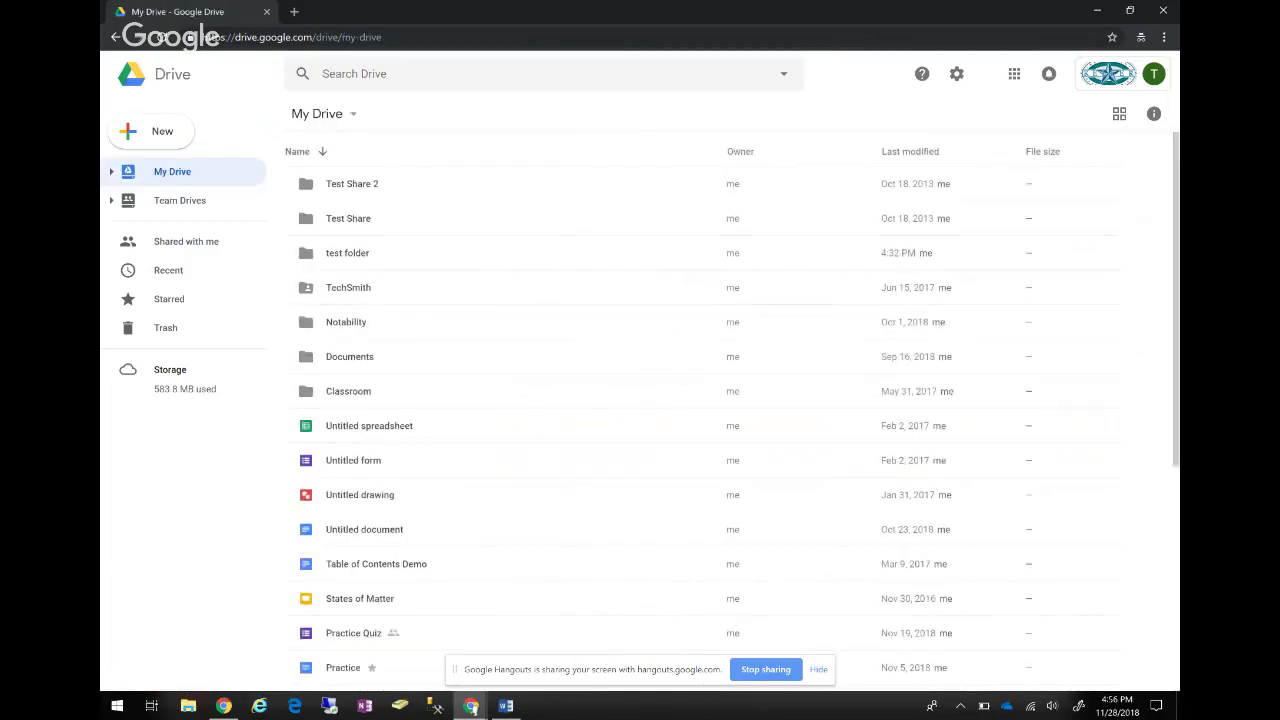
Change the Test Share folder's colour to red.
right_click(375, 220)
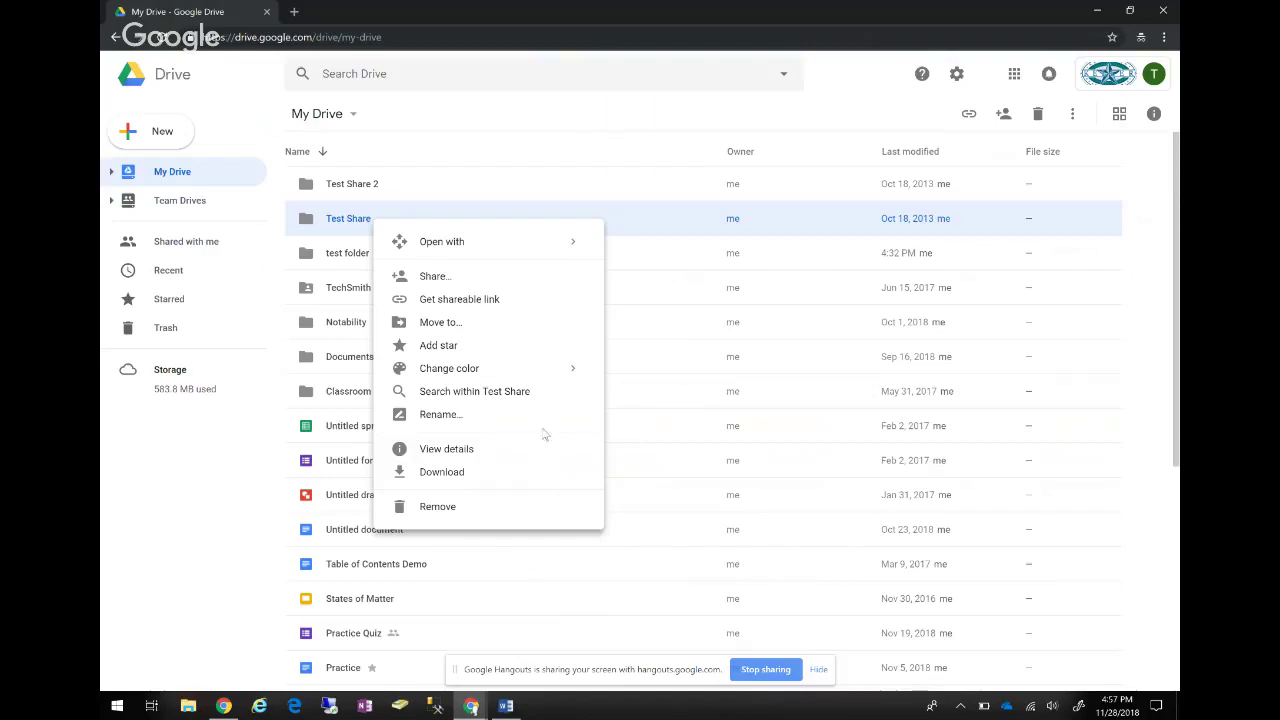
mouse_move(520, 368)
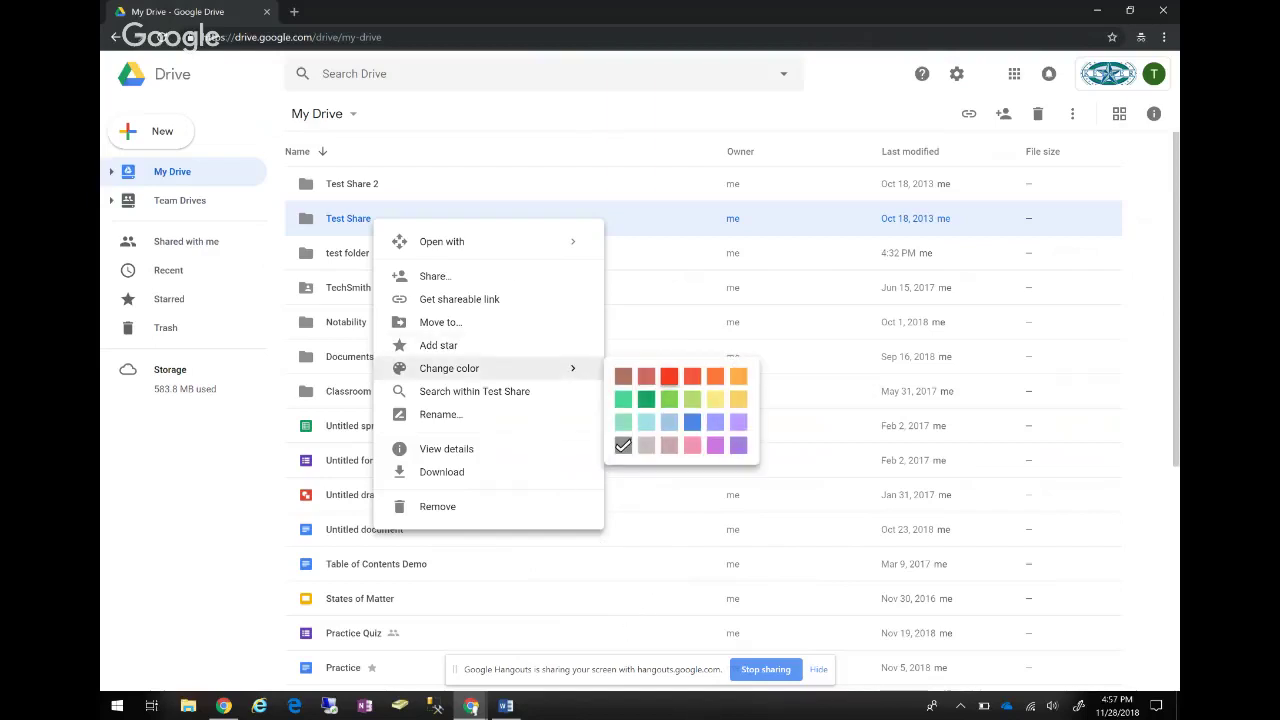
click(669, 376)
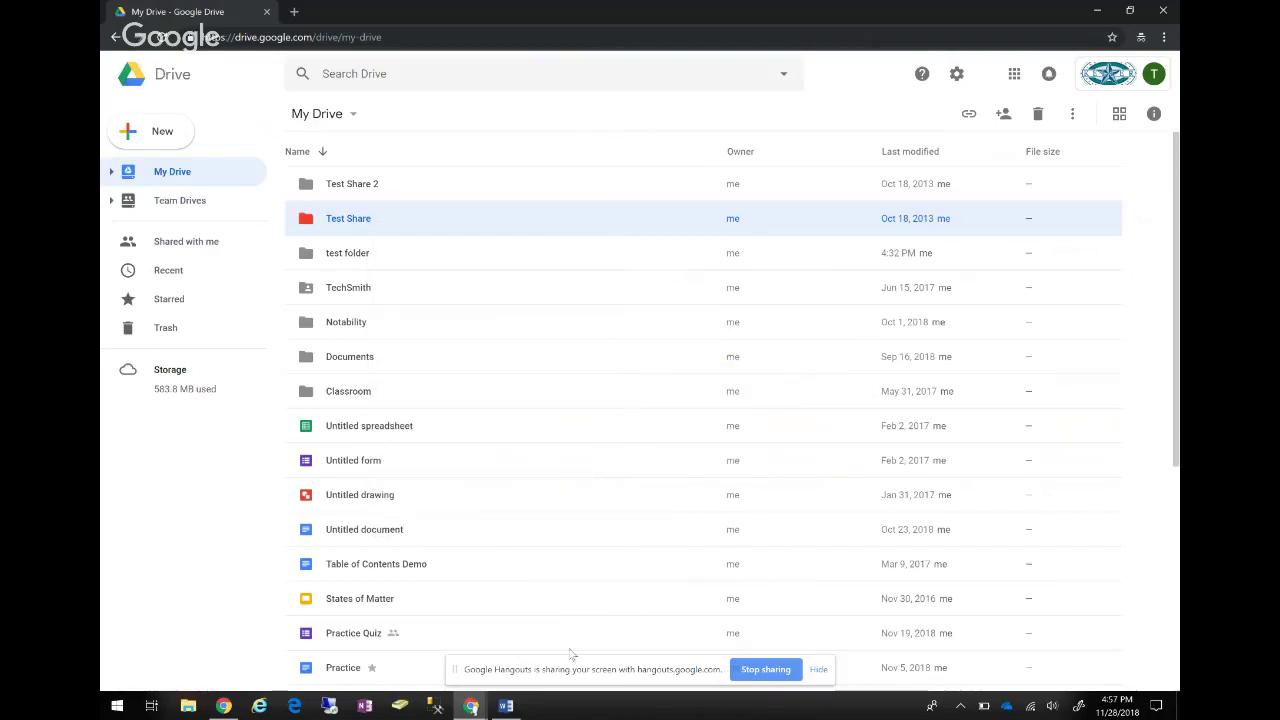
Change the Classroom folder's colour to yellow and clear the selection.
right_click(362, 391)
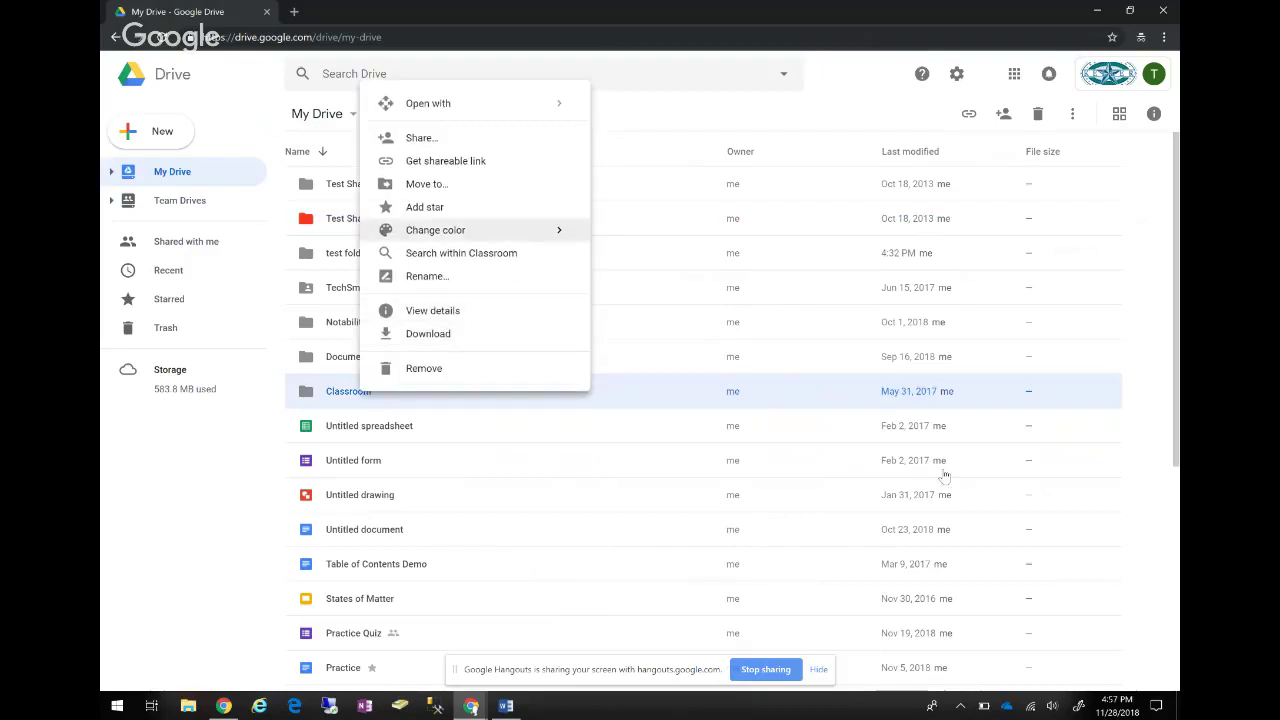
mouse_move(540, 230)
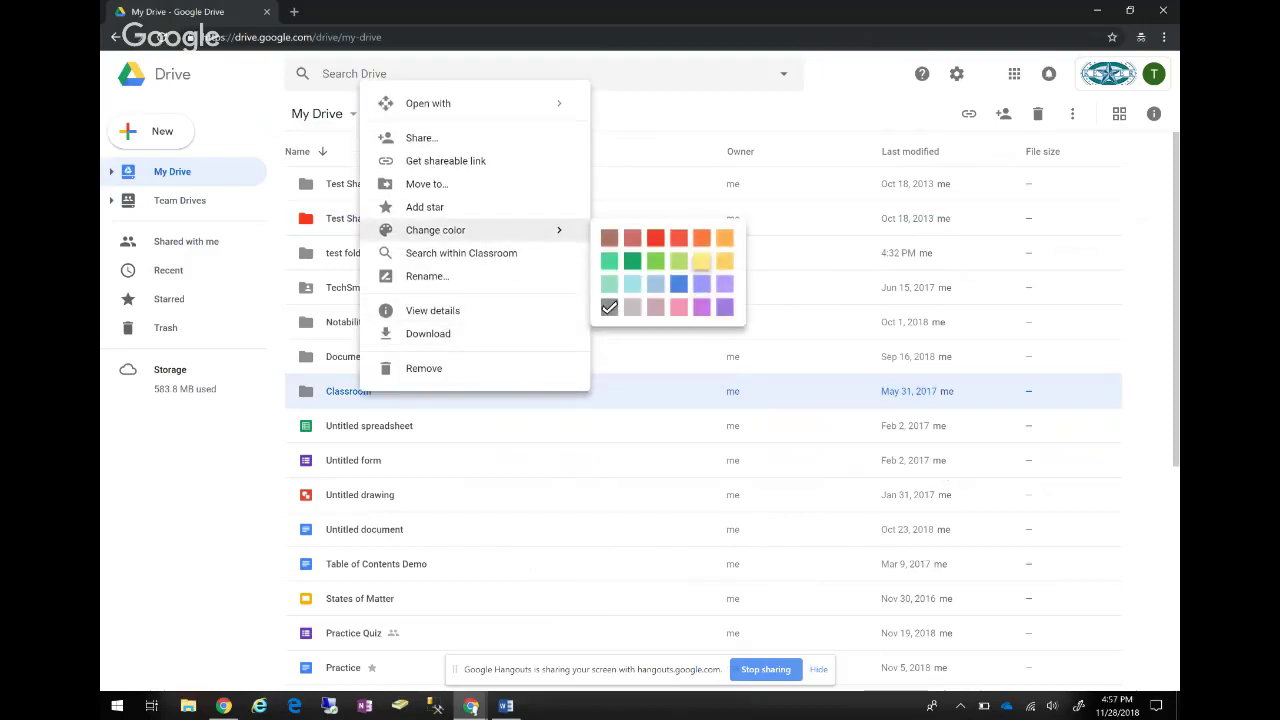
click(701, 260)
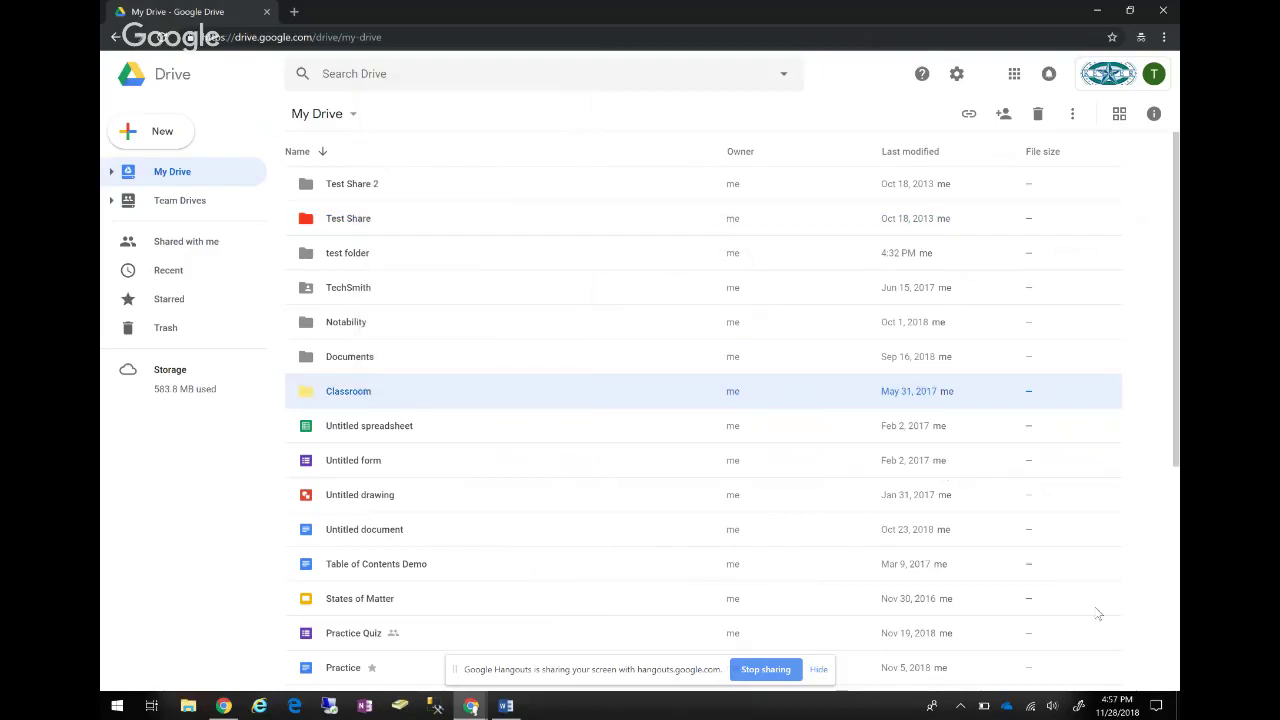
key(Escape)
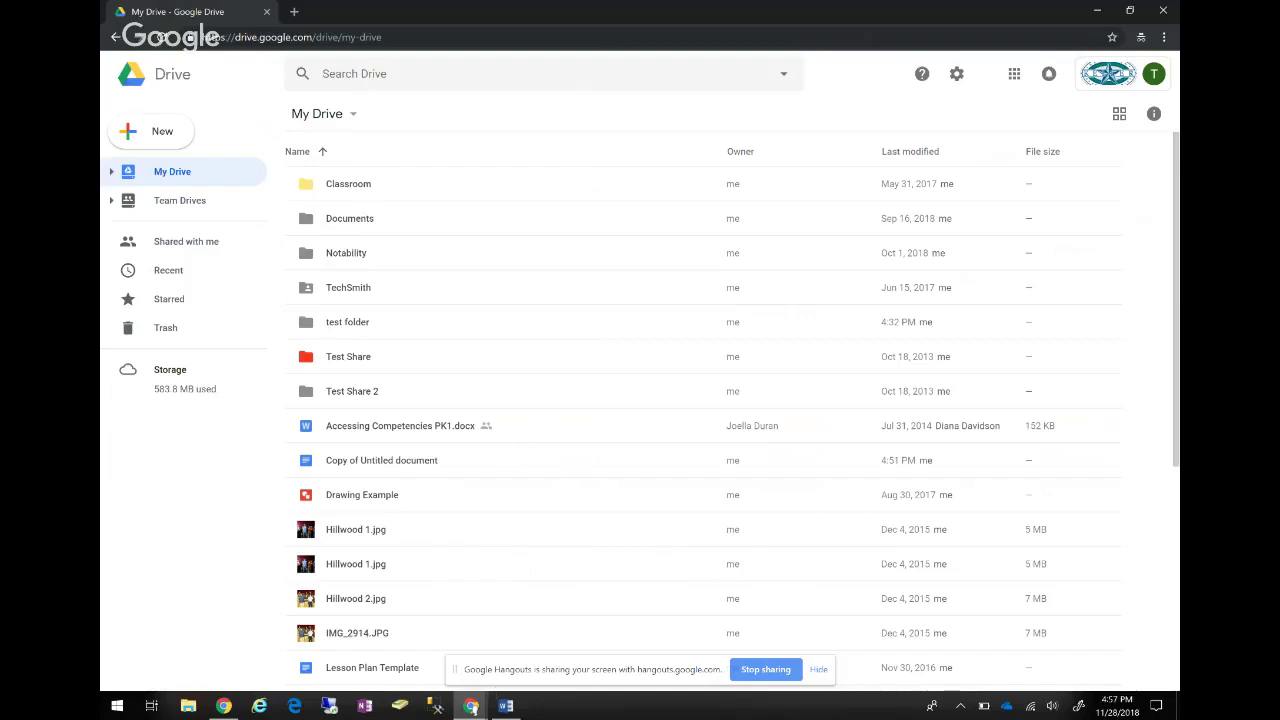
View the context menu for Copy of Untitled document in My Drive, then dismiss it.
scroll(423, 420, down, 1)
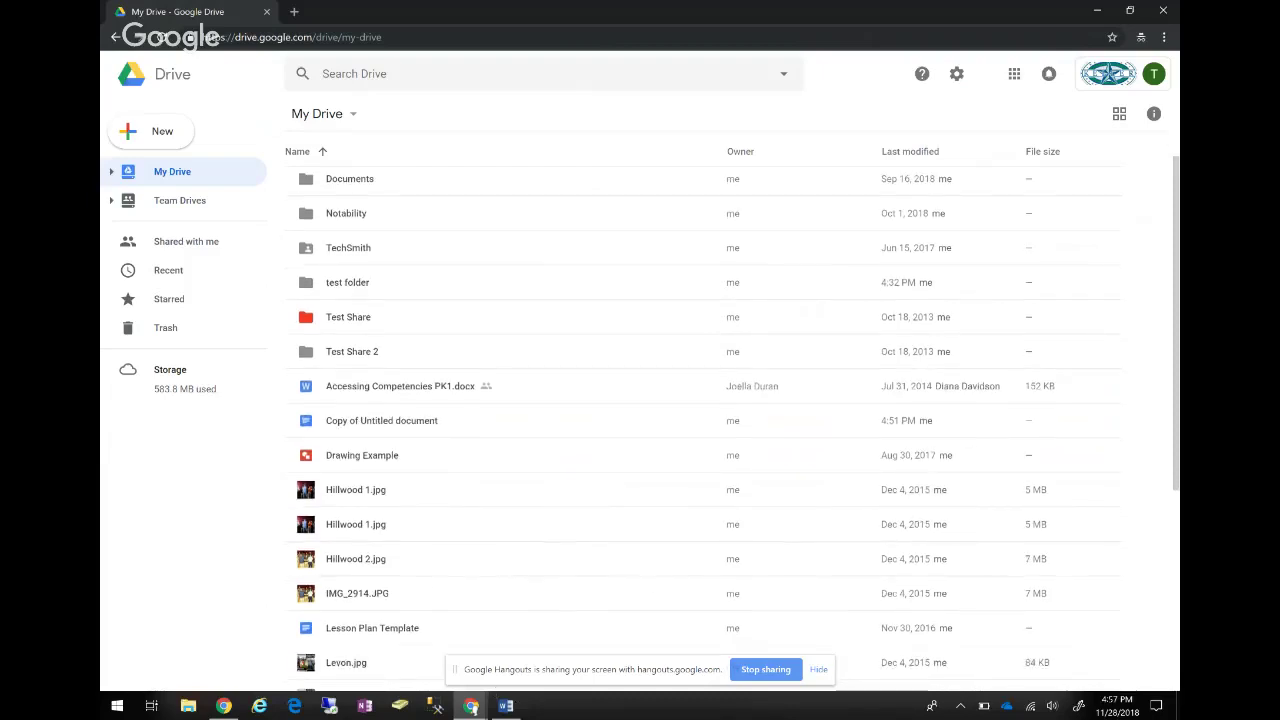
right_click(423, 420)
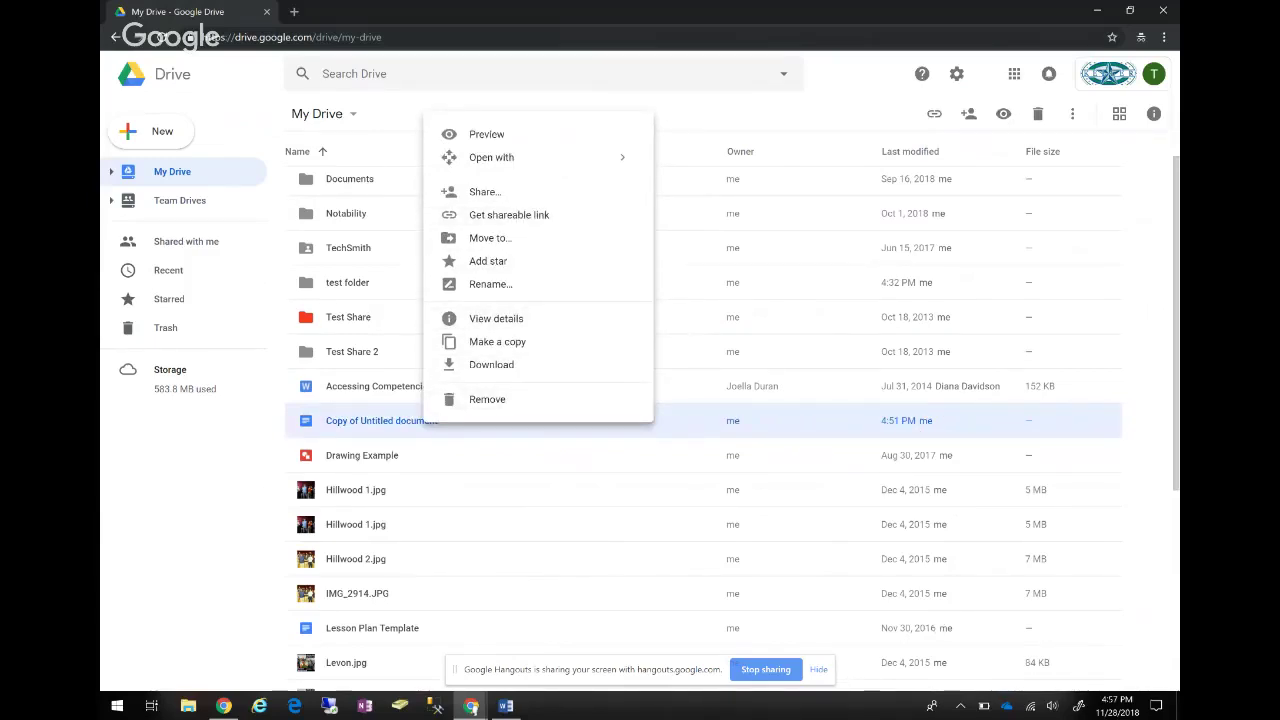
key(Escape)
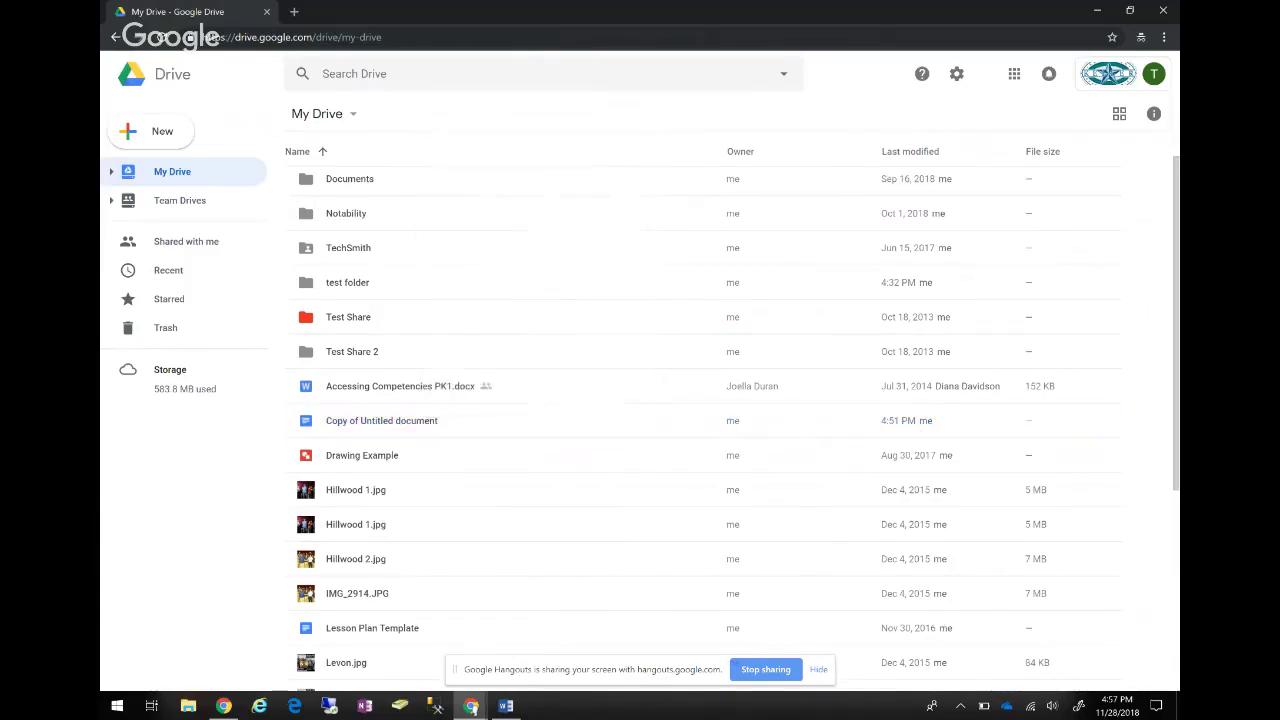
scroll(700, 420, up, 1)
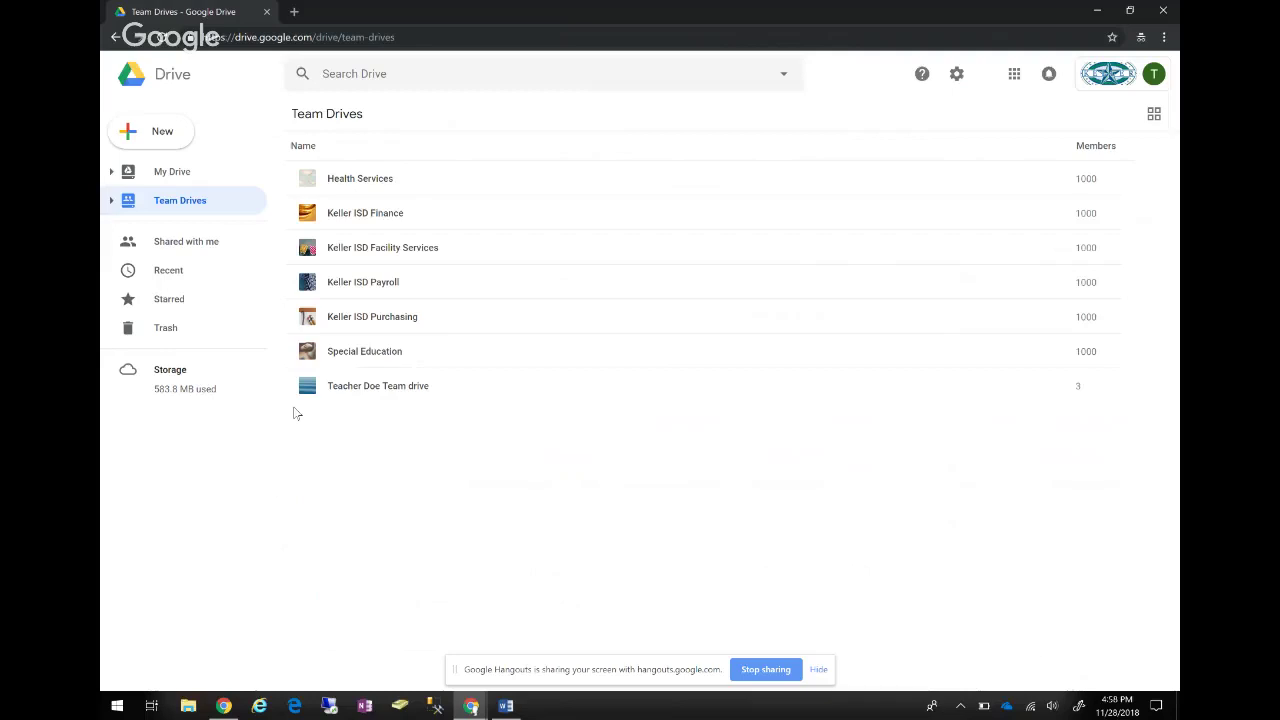
key(alt+Left)
click(172, 171)
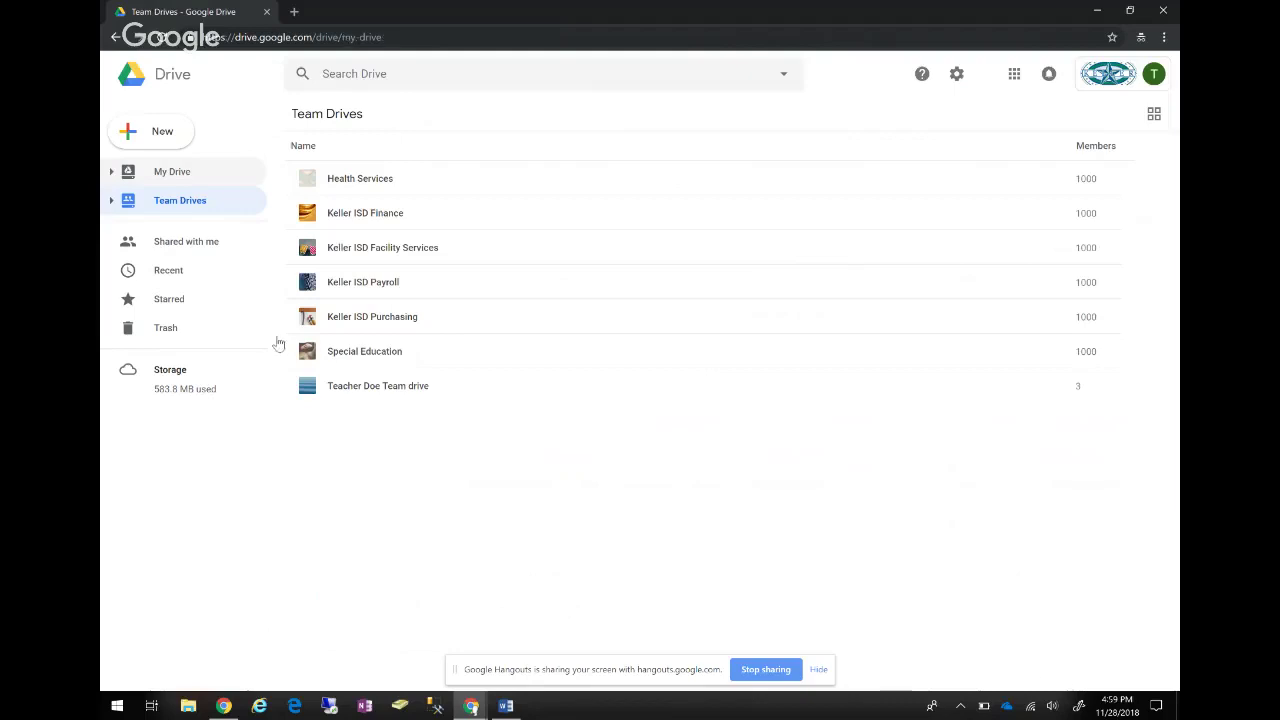